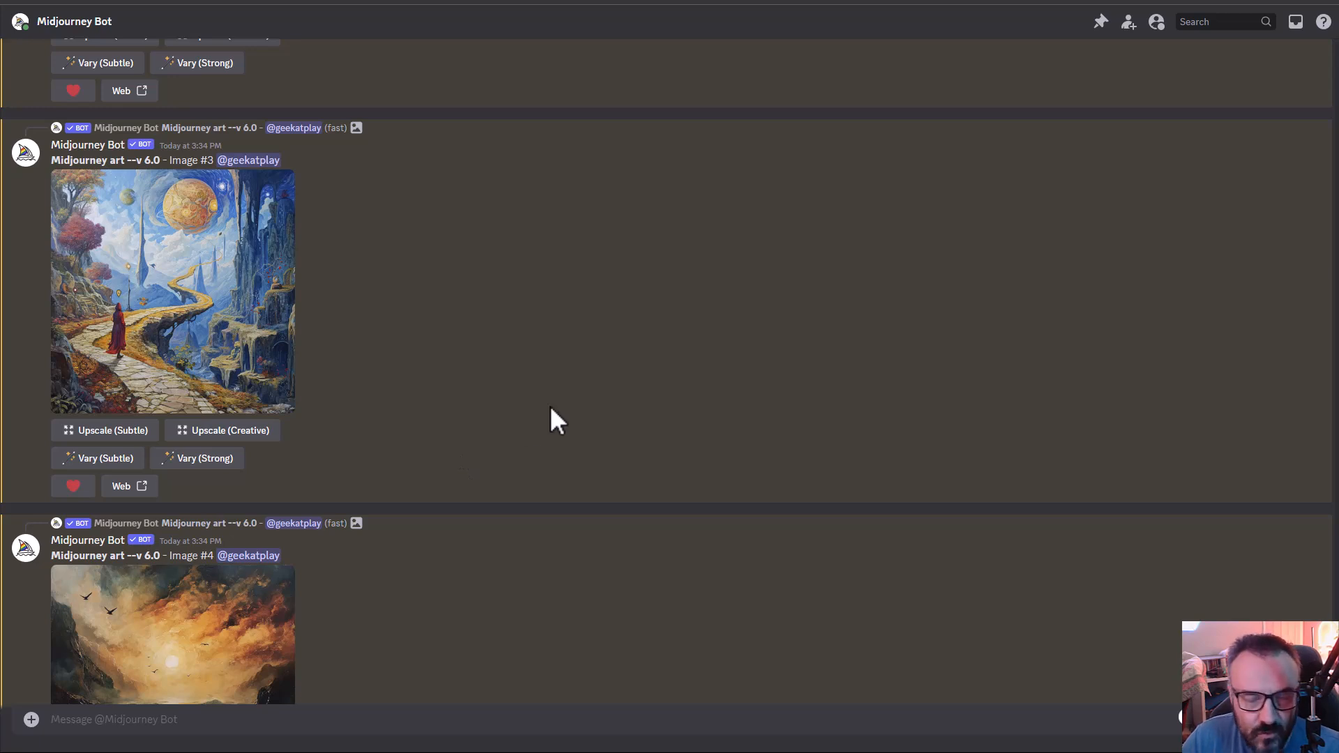
scroll(550, 408, "down", 1)
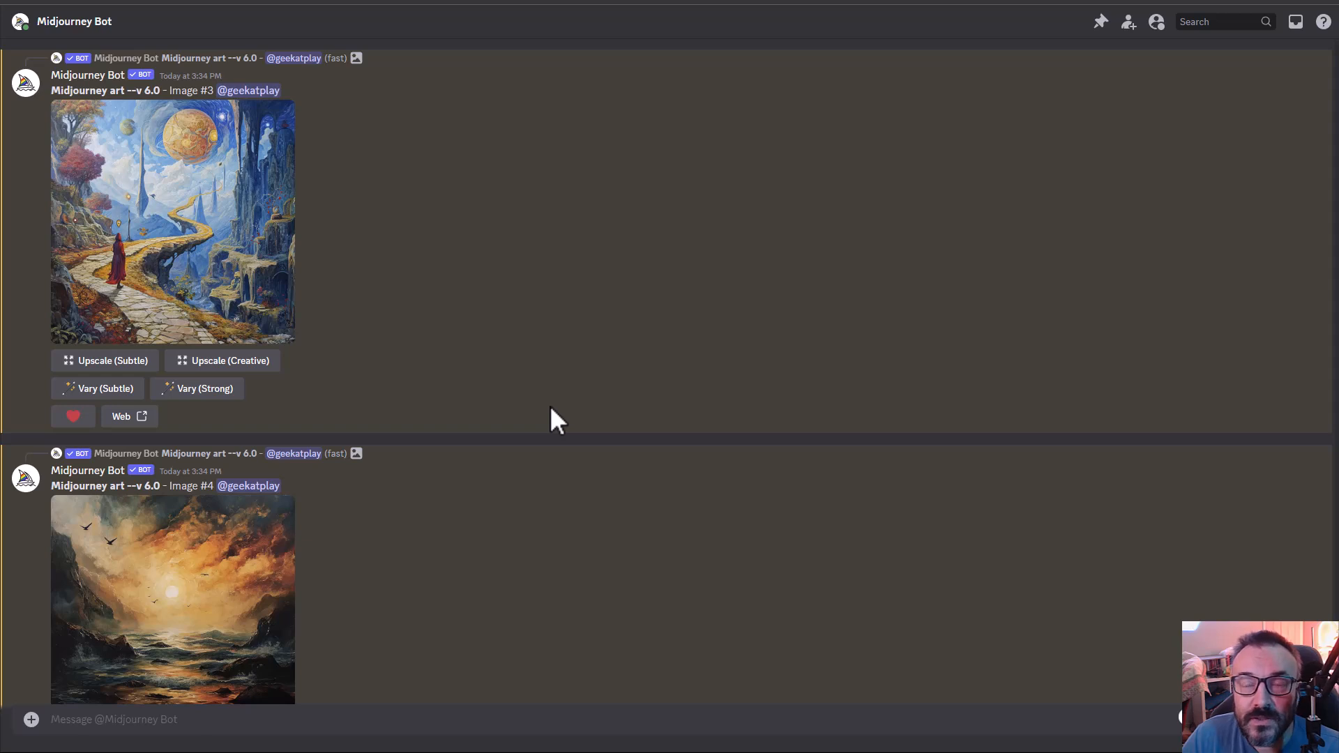
scroll(551, 418, "up", 1)
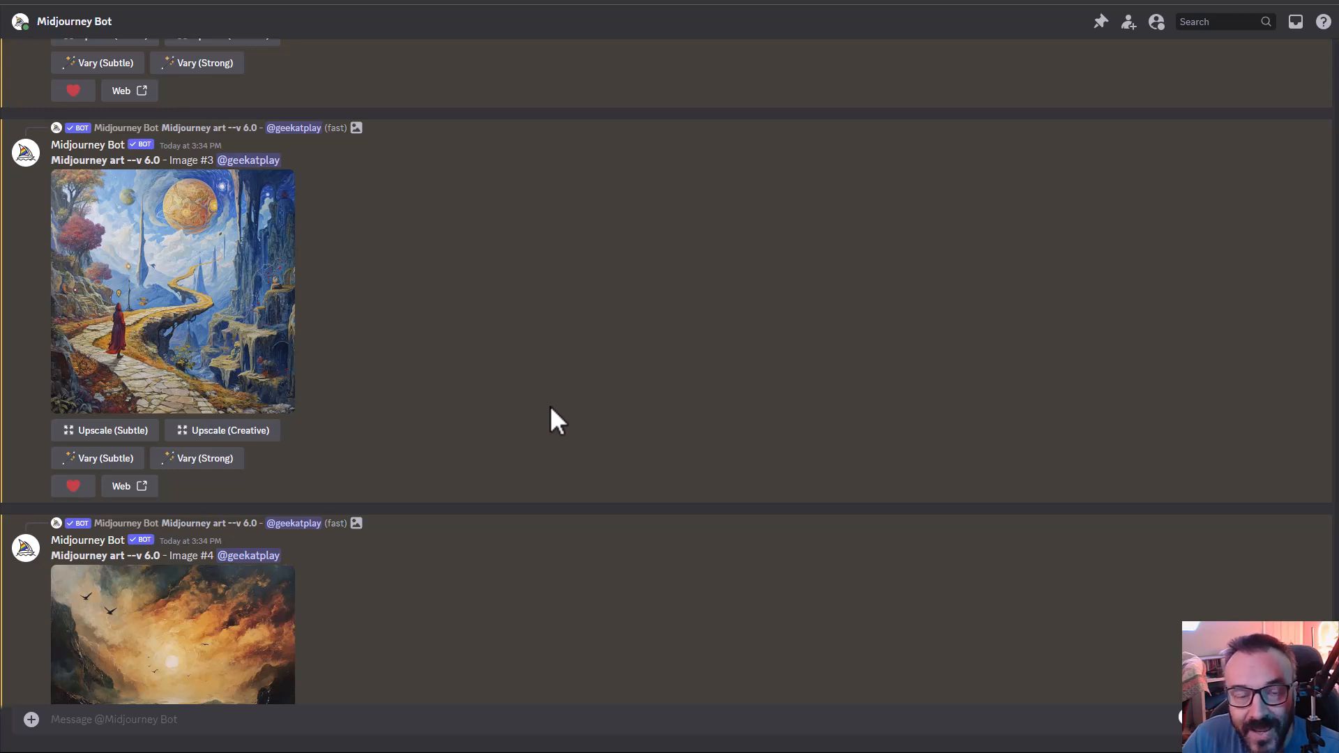
scroll(550, 418, "down", 1)
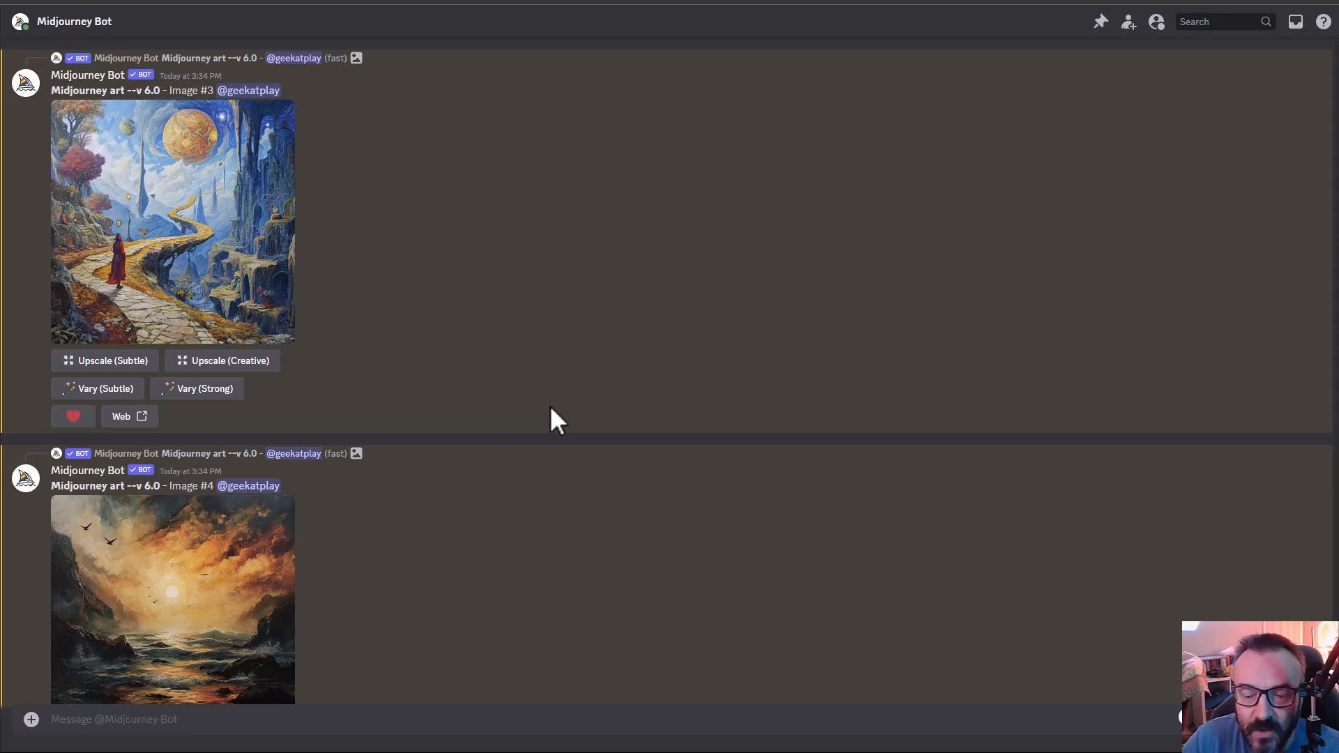
scroll(551, 408, "down", 2)
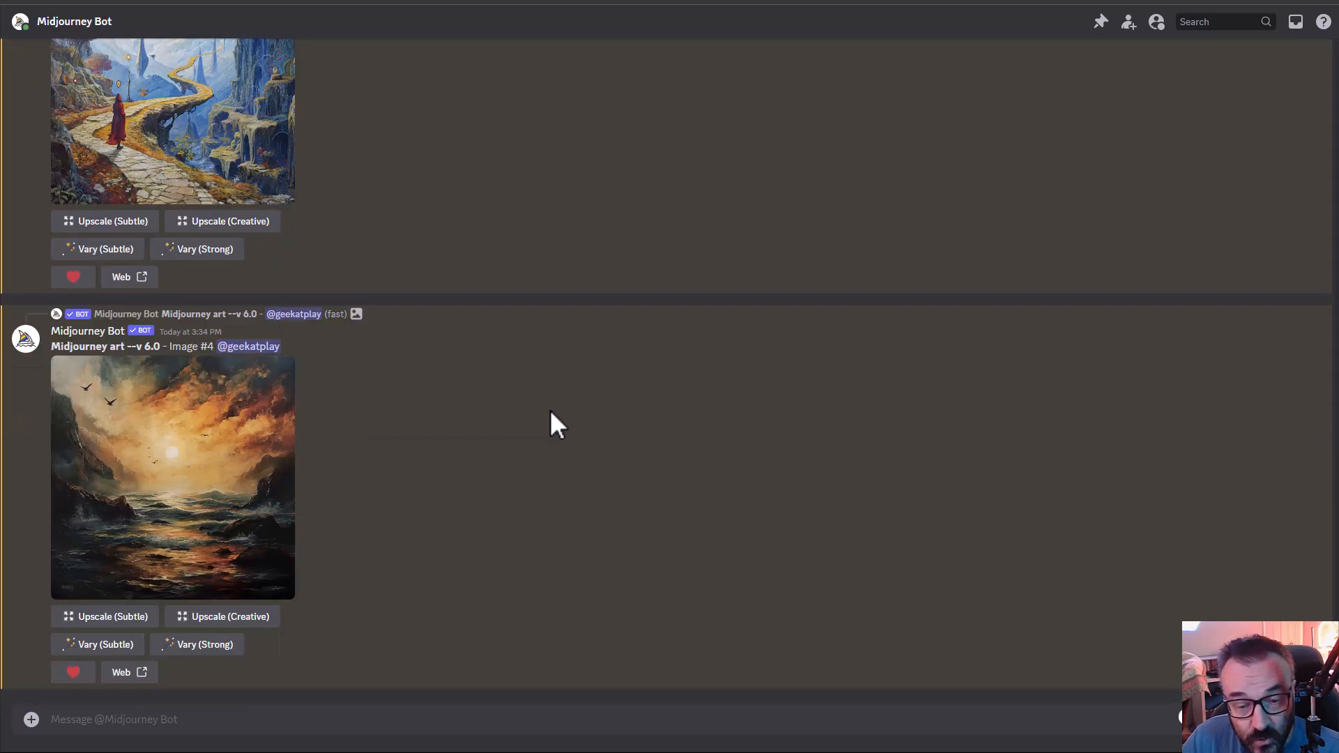
- Upload the woman's portrait photo H1A7595.jpg to the Midjourney Bot conversation
left_click(451, 719)
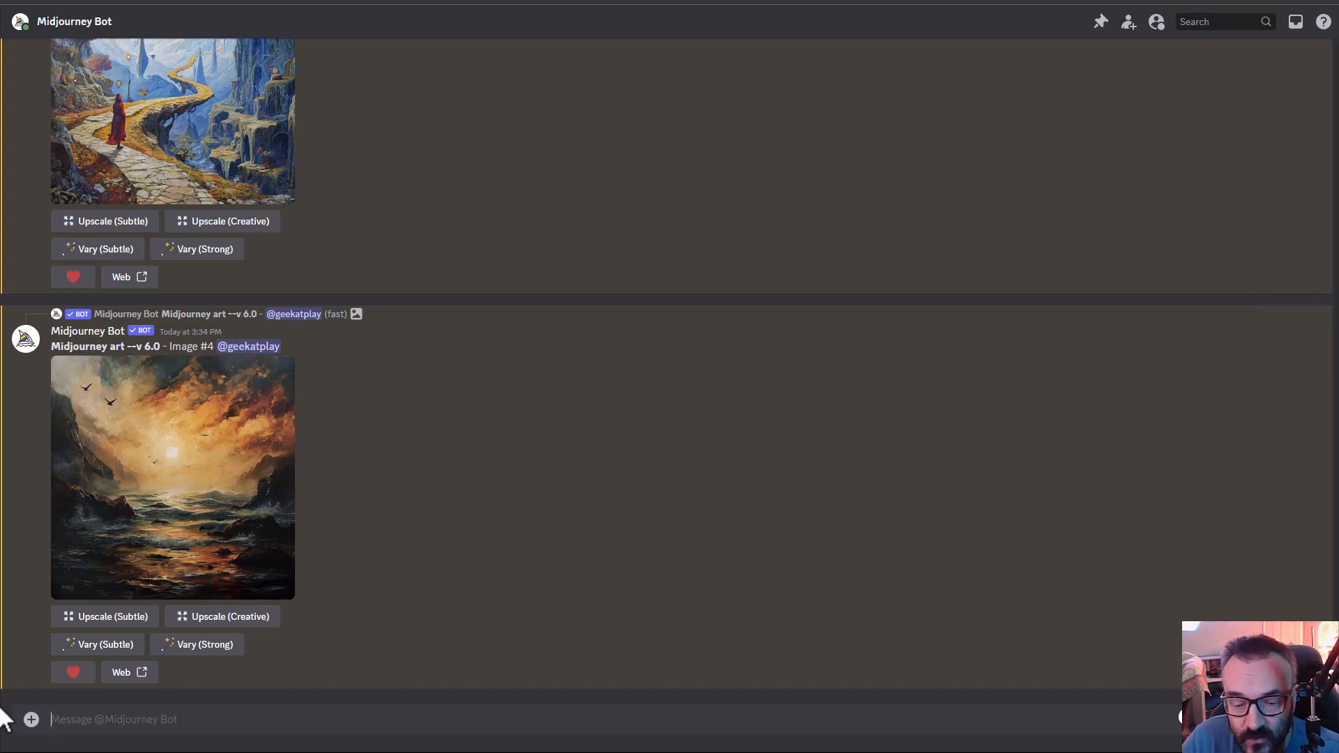
left_click(31, 719)
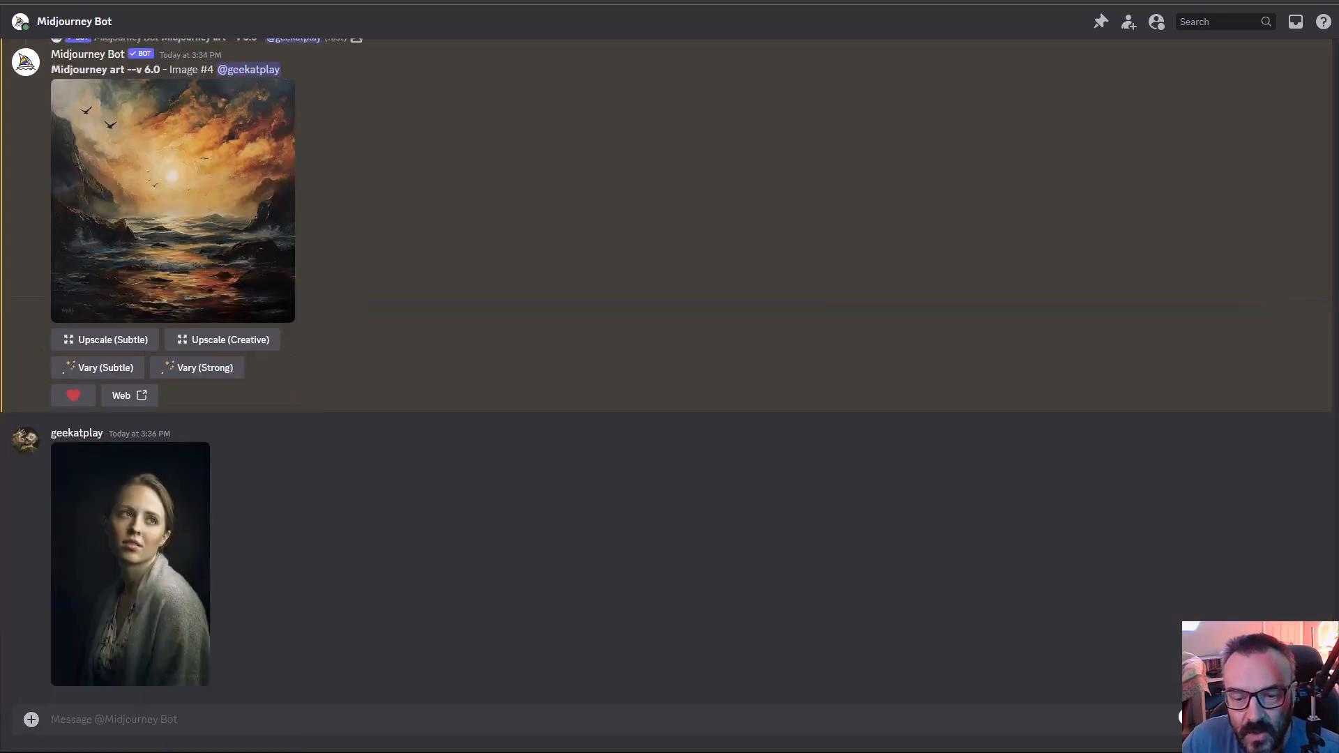
left_click(30, 719)
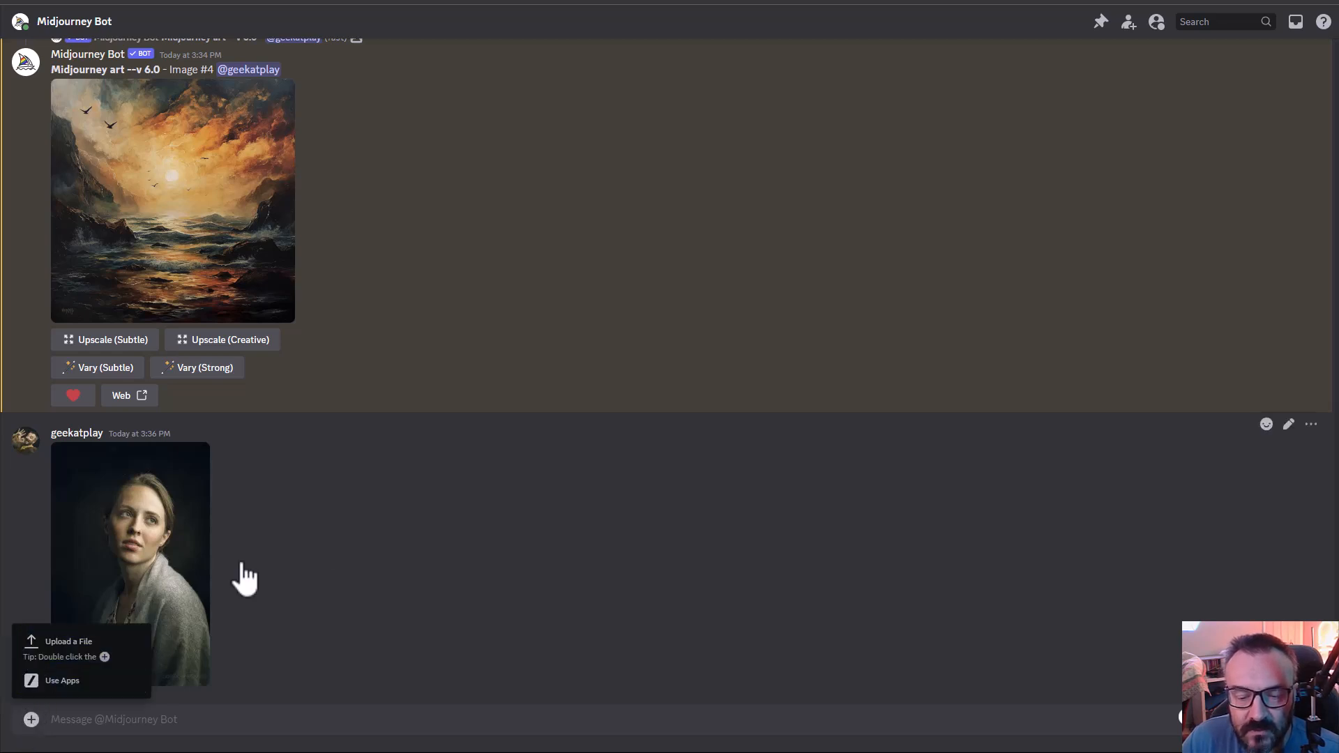
left_click(315, 538)
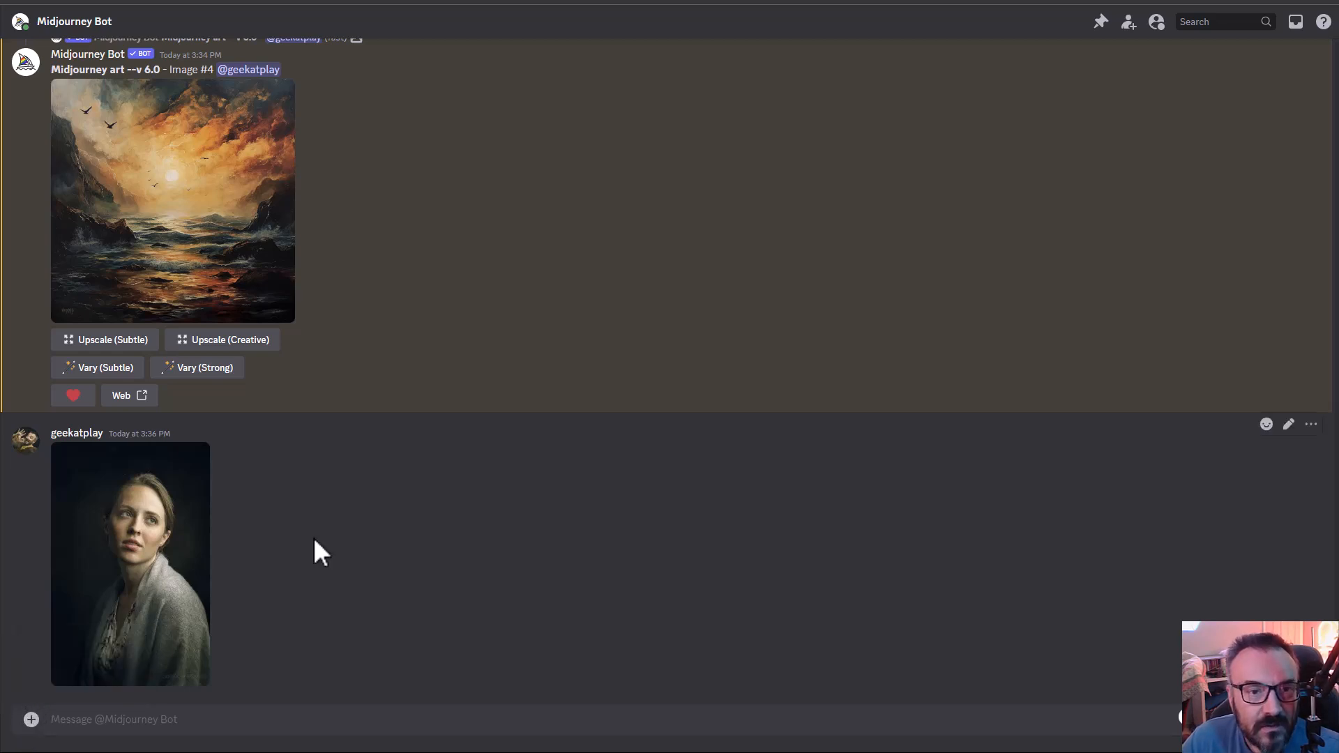
- View the uploaded portrait at full size, copy its image link and close the preview
left_click(135, 557)
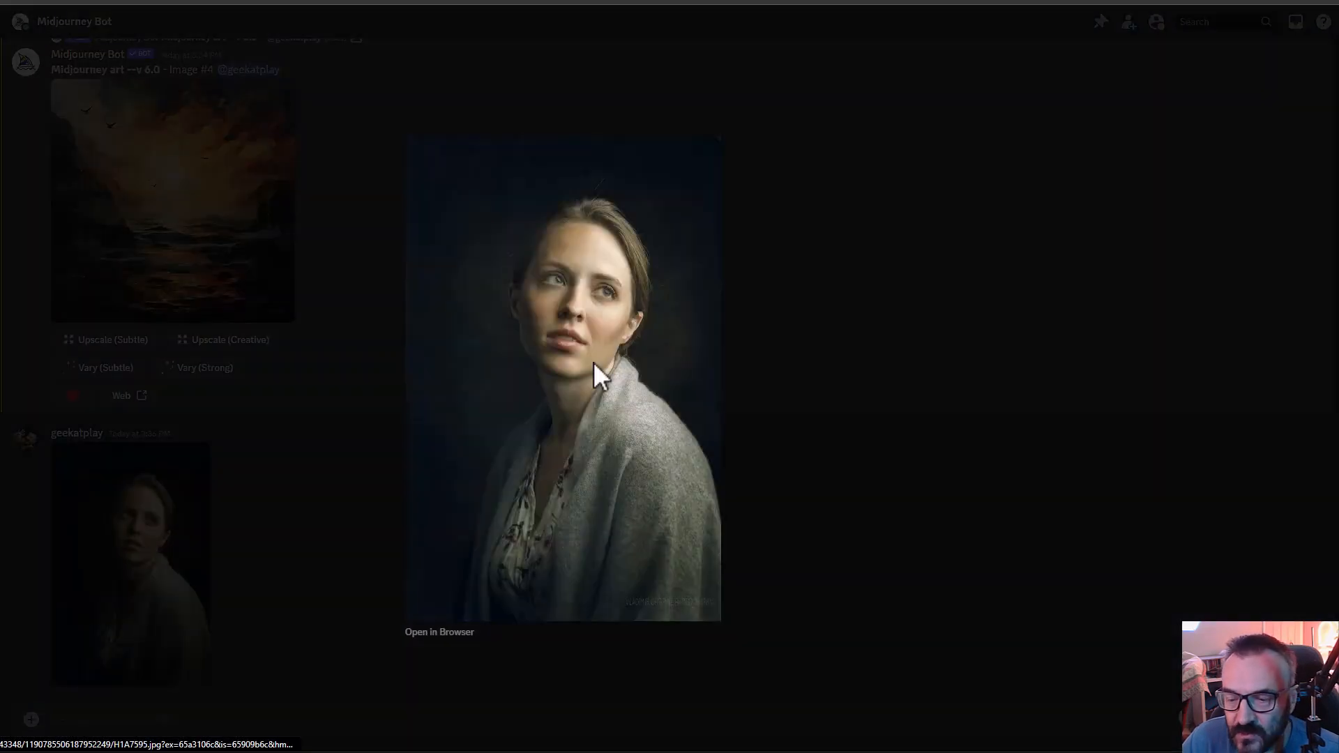
right_click(593, 363)
left_click(681, 434)
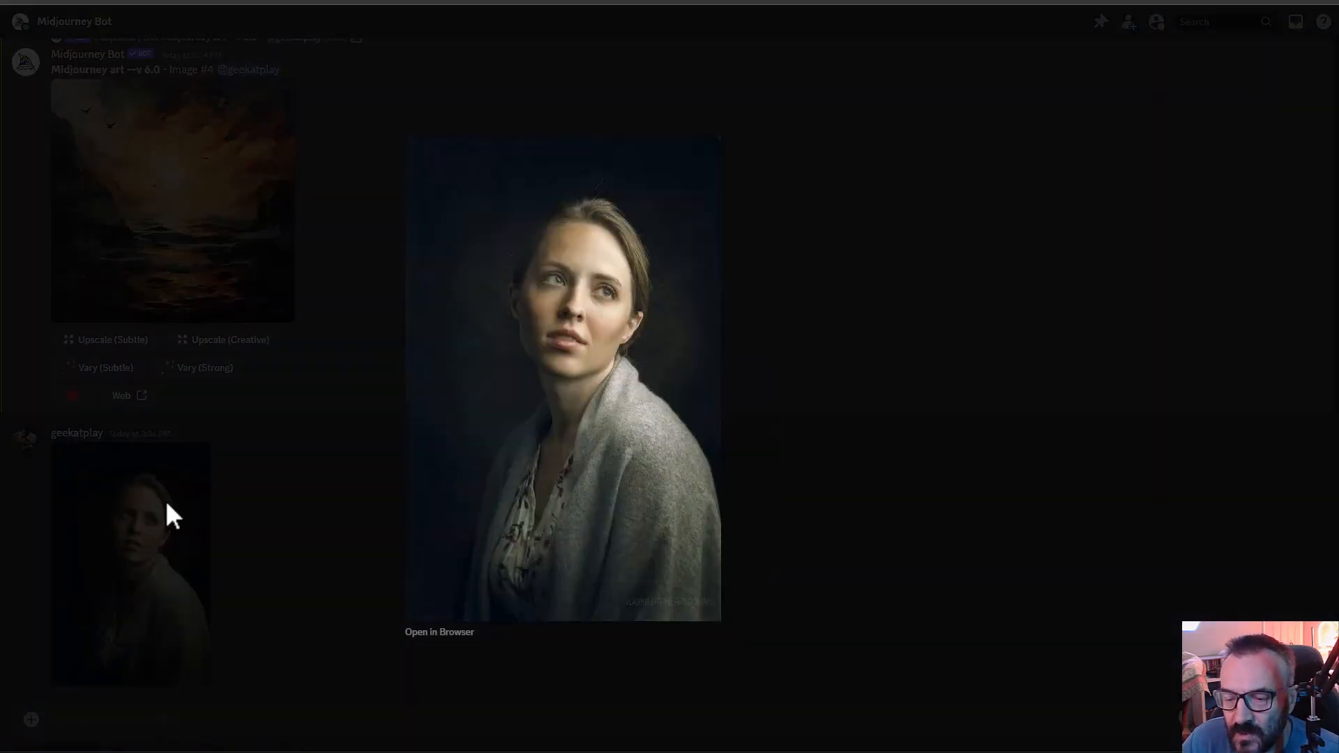
left_click(774, 540)
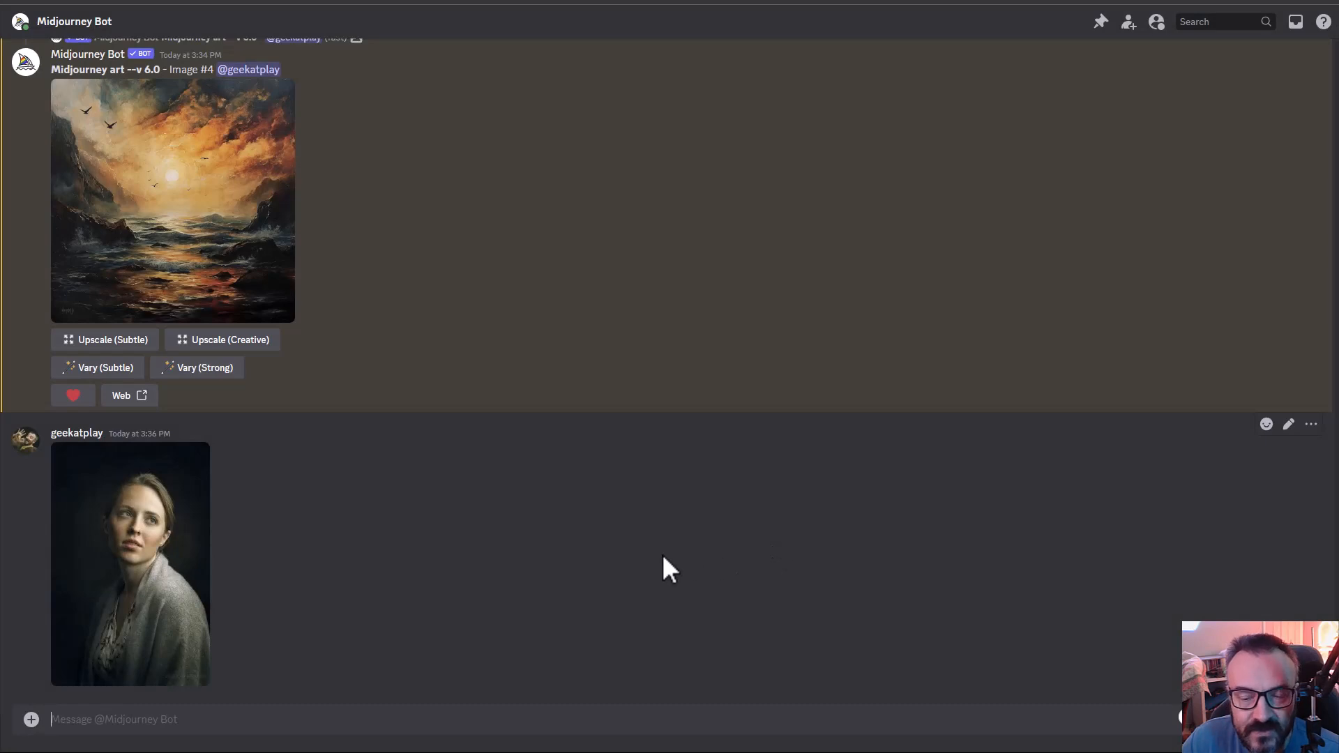
- Begin an /imagine prompt with the copied portrait link as the image reference
type("/im")
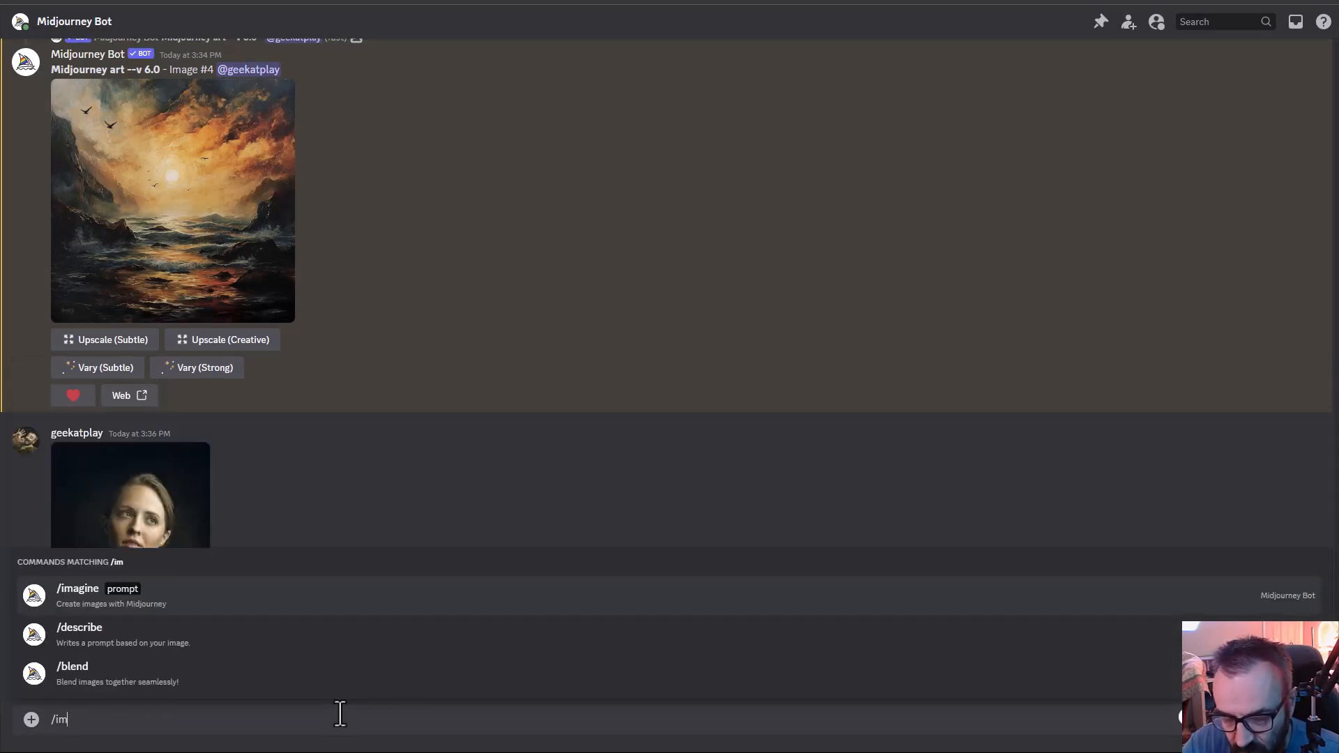
key("Tab")
key("ctrl+v")
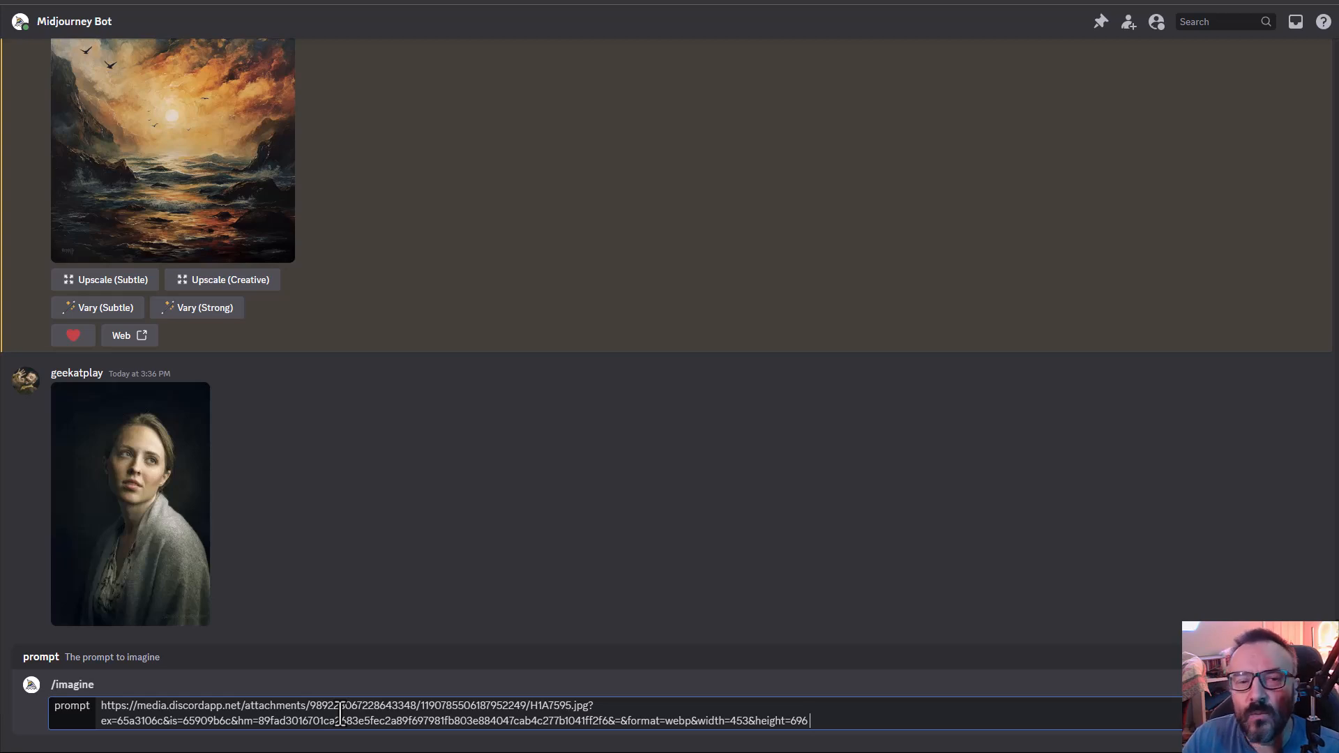
- Add the description "Book cover, romance novel. Rococo colors" after the image link in the prompt
type("Book")
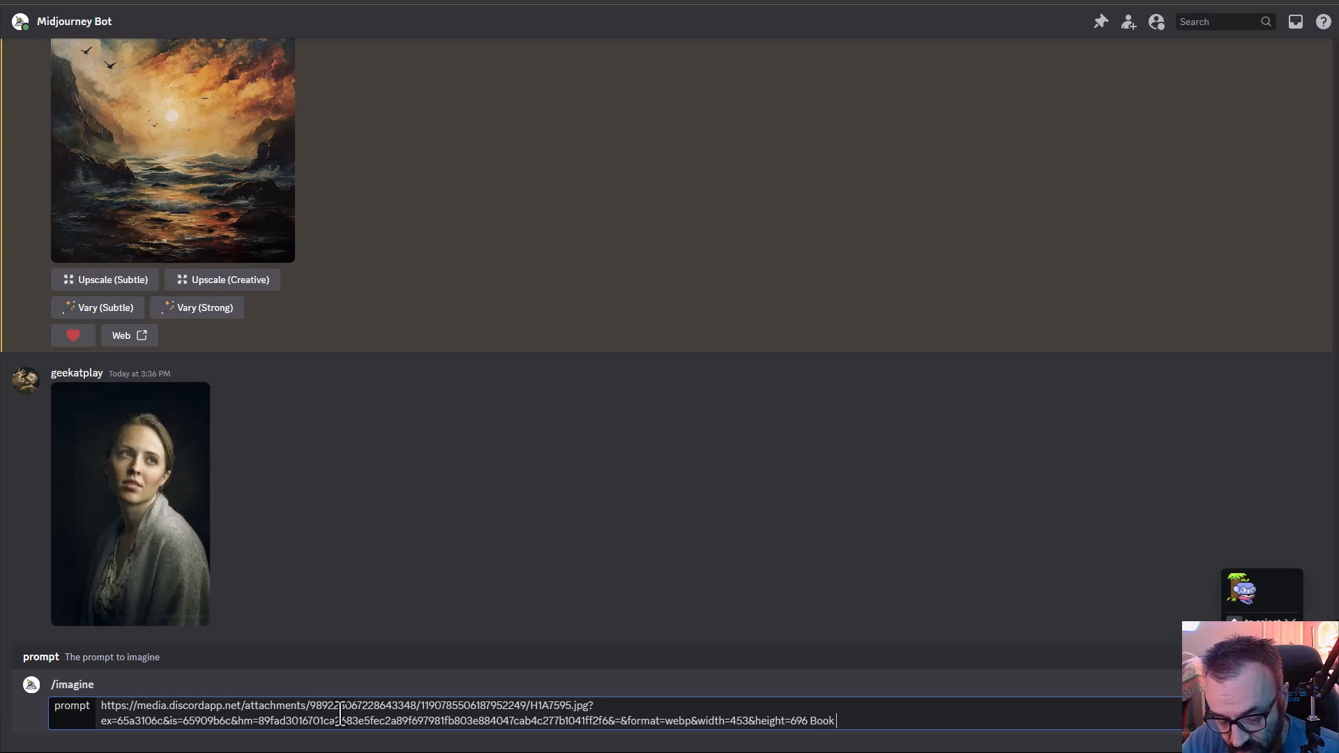
type(" cover,")
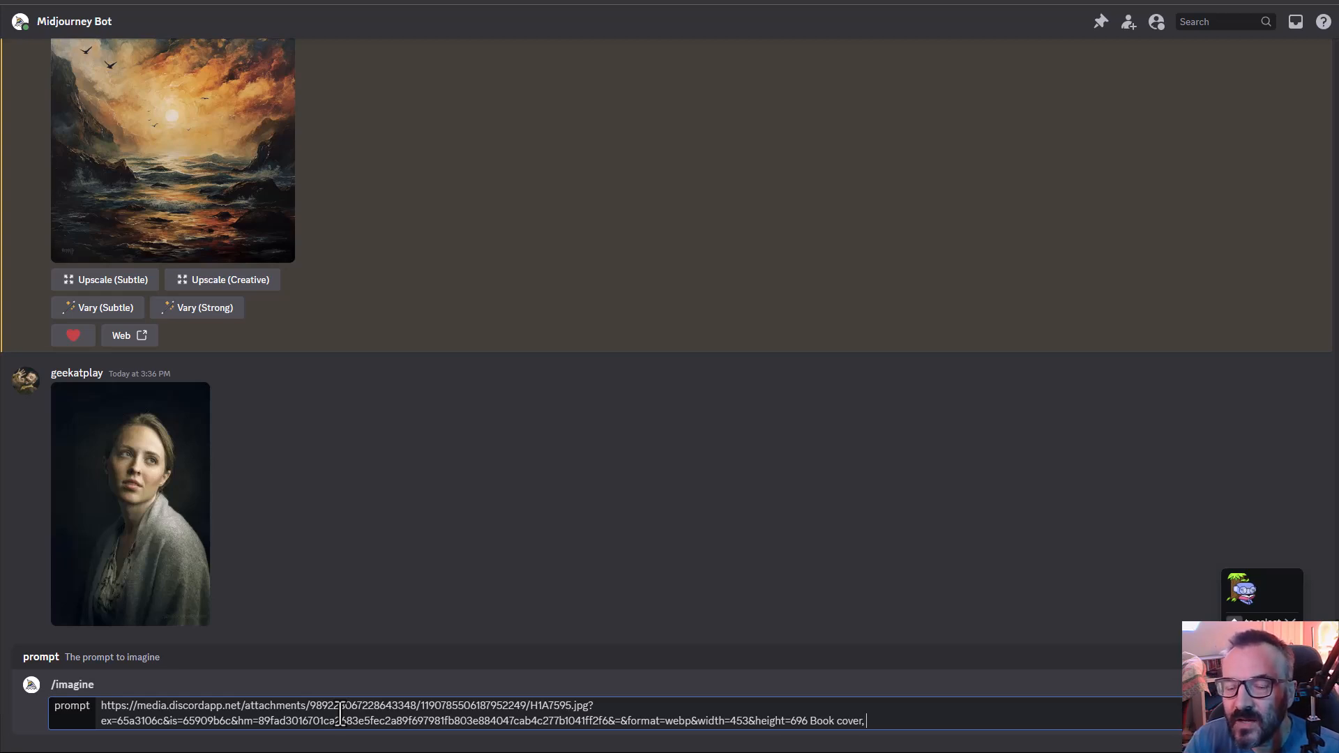
type("romance n")
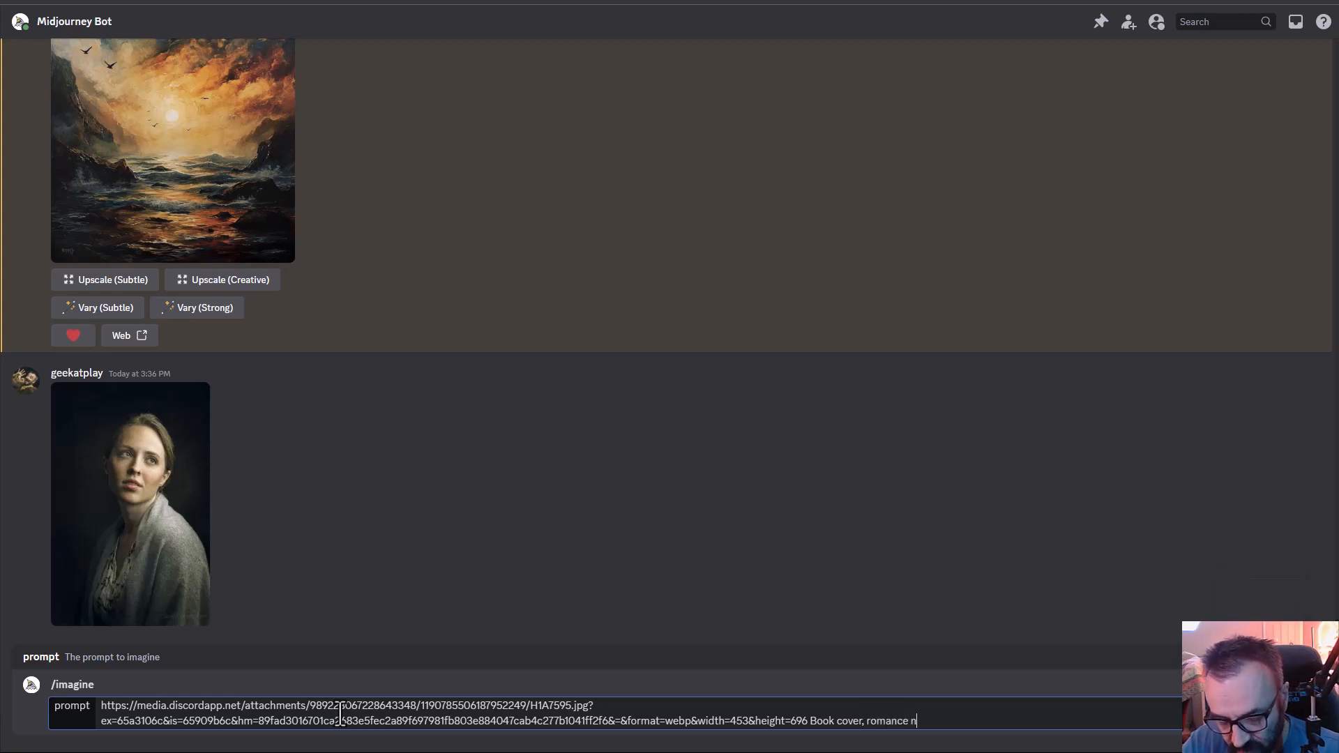
type("ovel.")
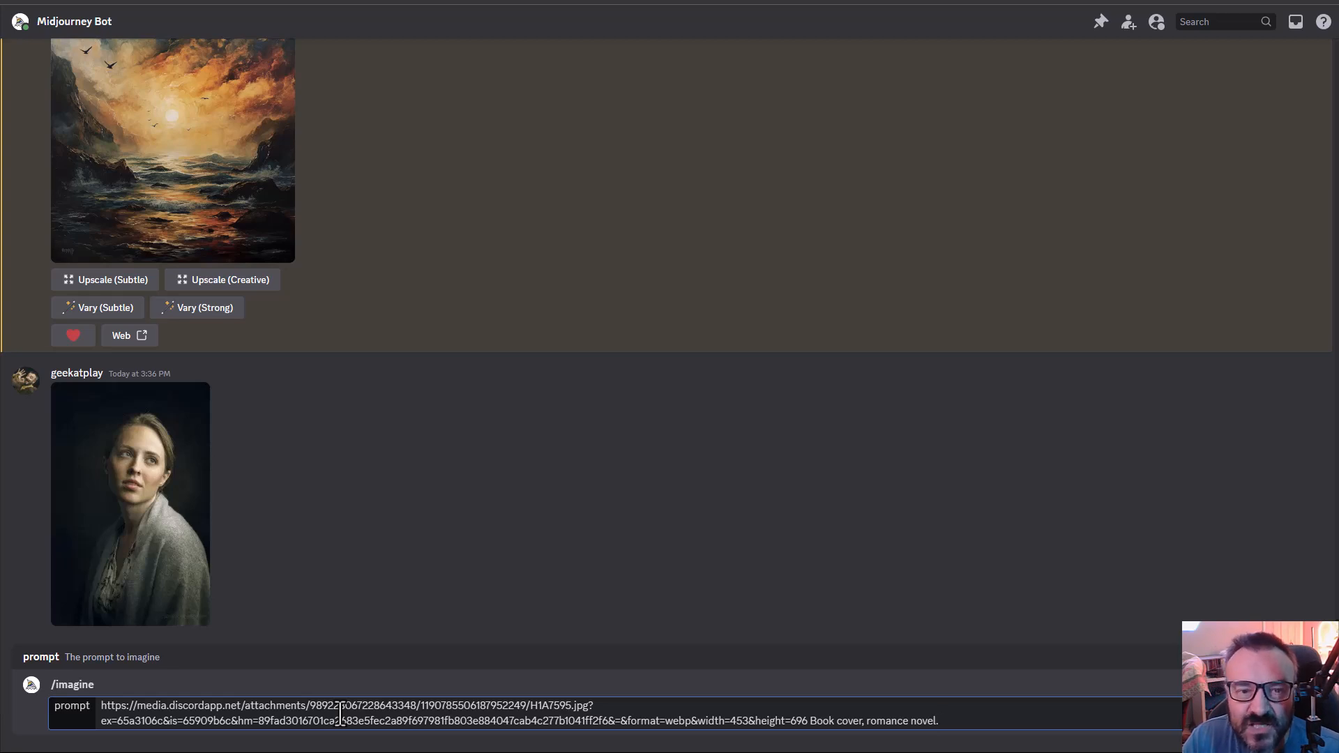
type("Rococ")
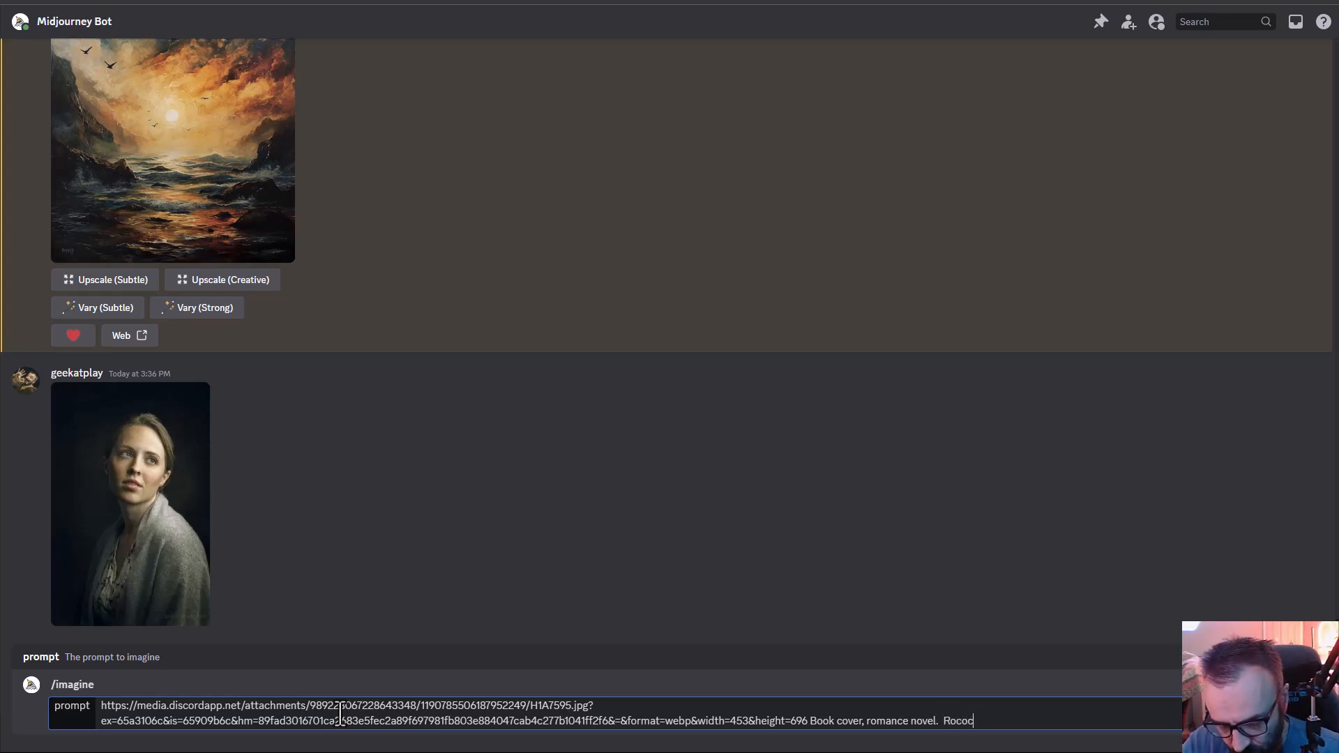
type("o colors")
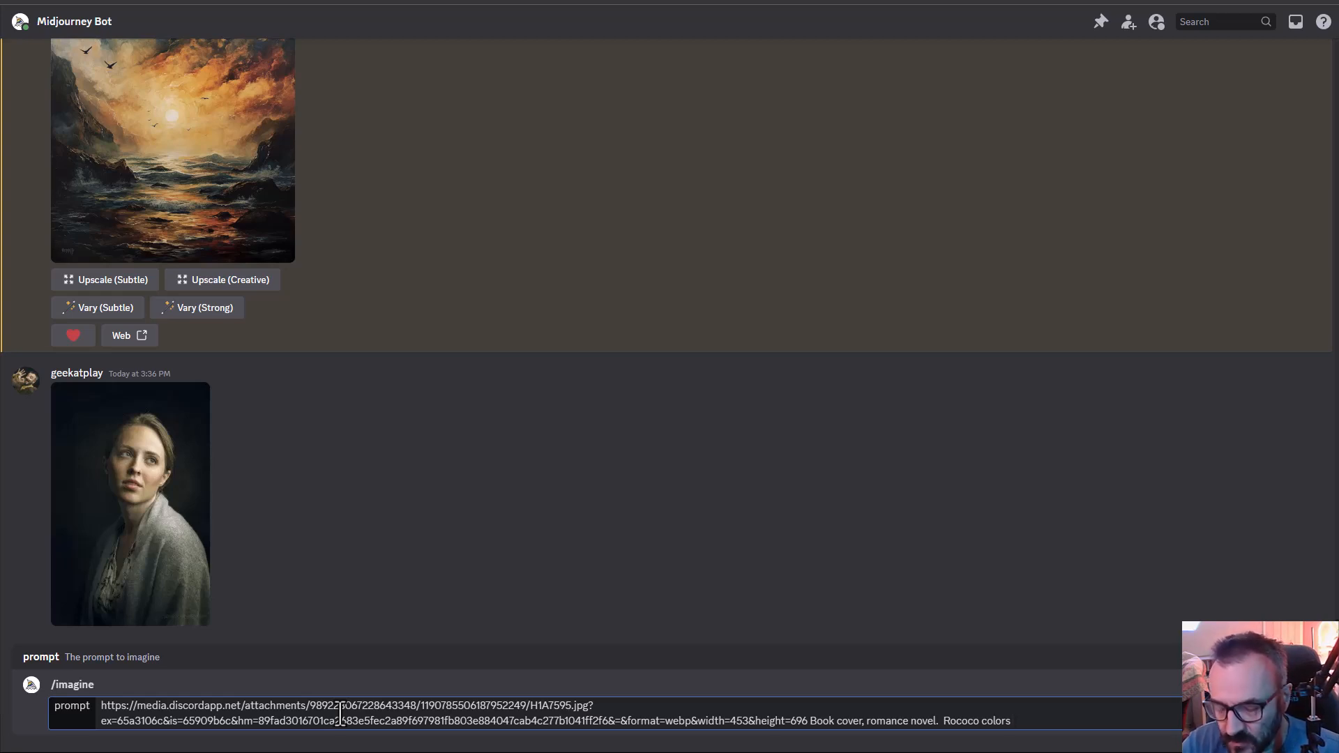
- End the description with a period and append the parameters --ar 2:3 and --s 500
type(".")
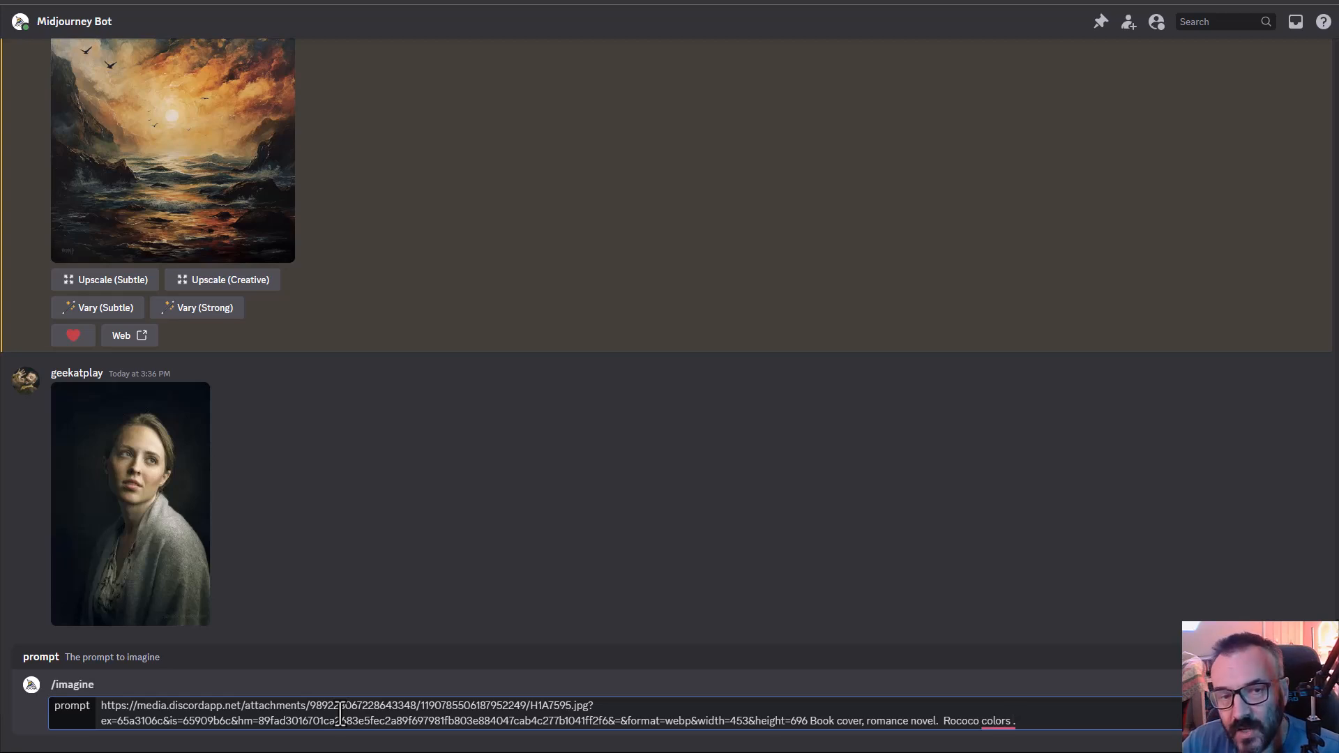
type(" --ar 2:3")
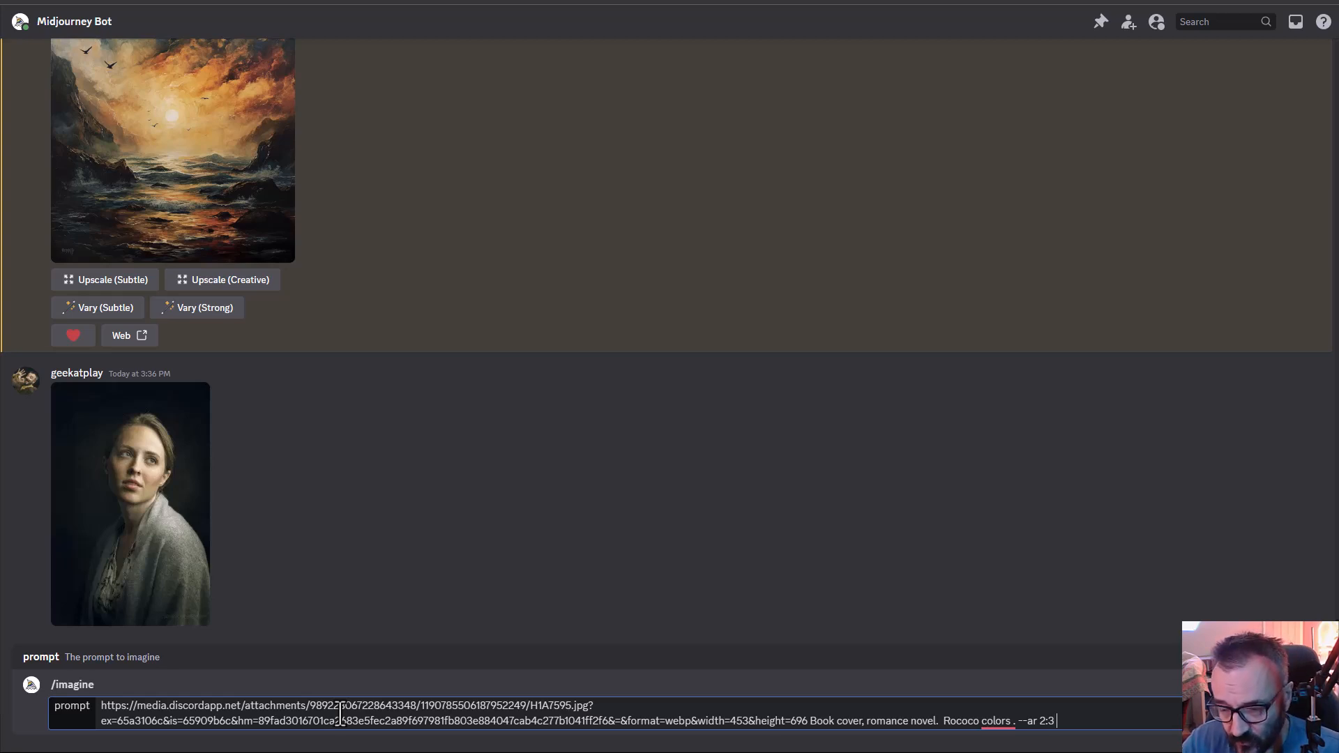
type("--s 500")
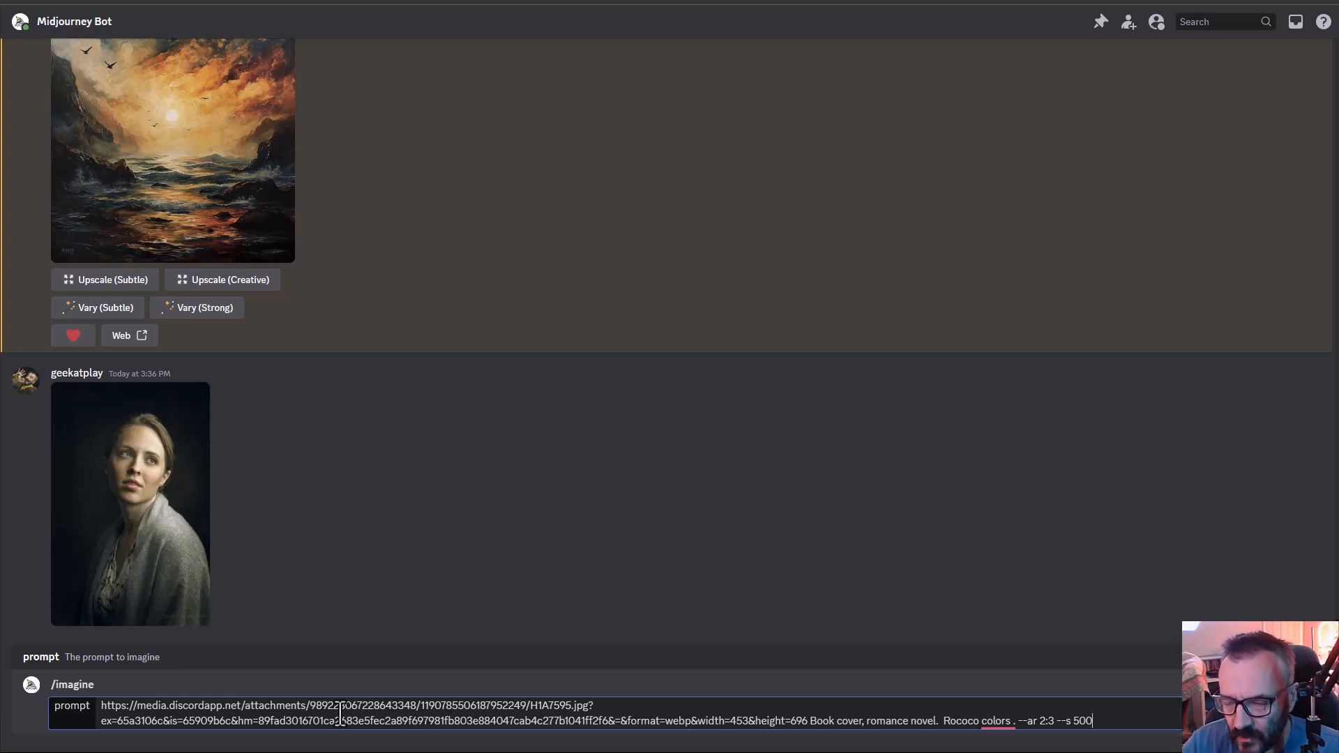
- Append the image weight permutation --iw {0.6, 1, 1.4}, submit the prompt and approve generating all three variations
type("--iw")
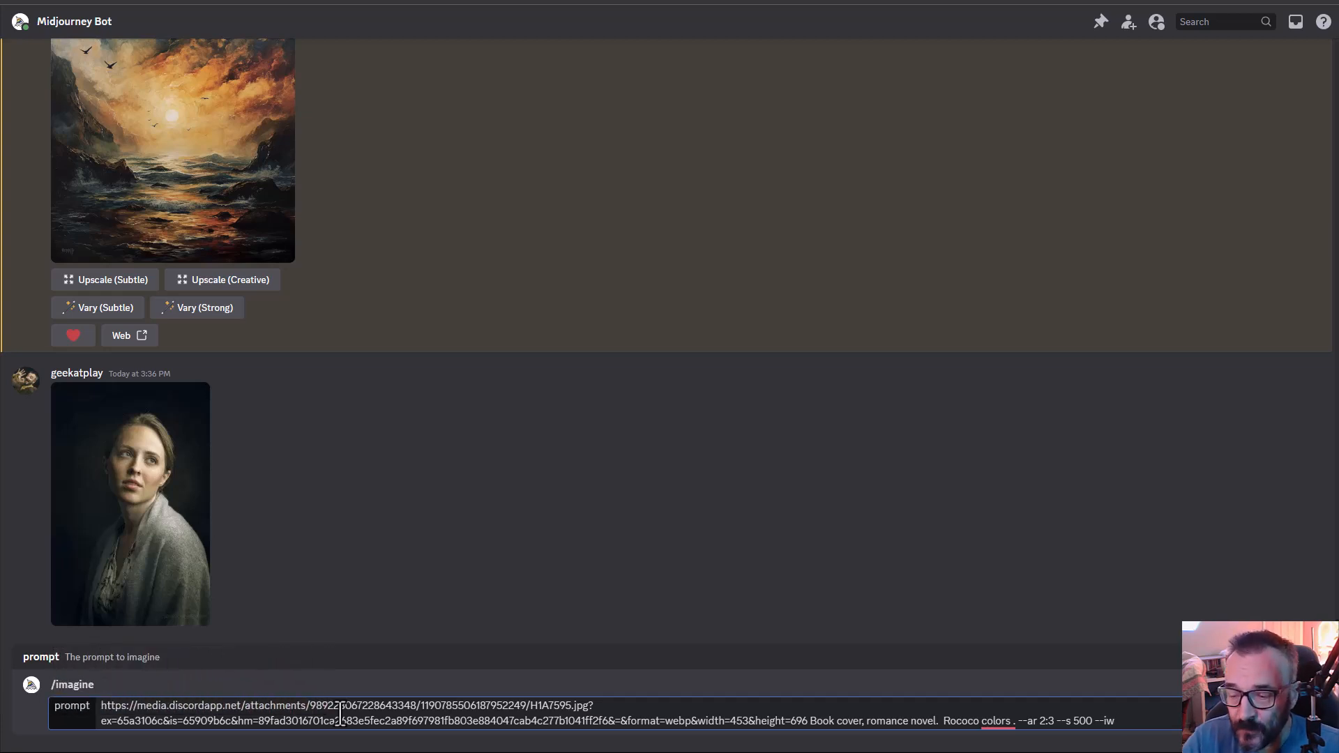
type("1")
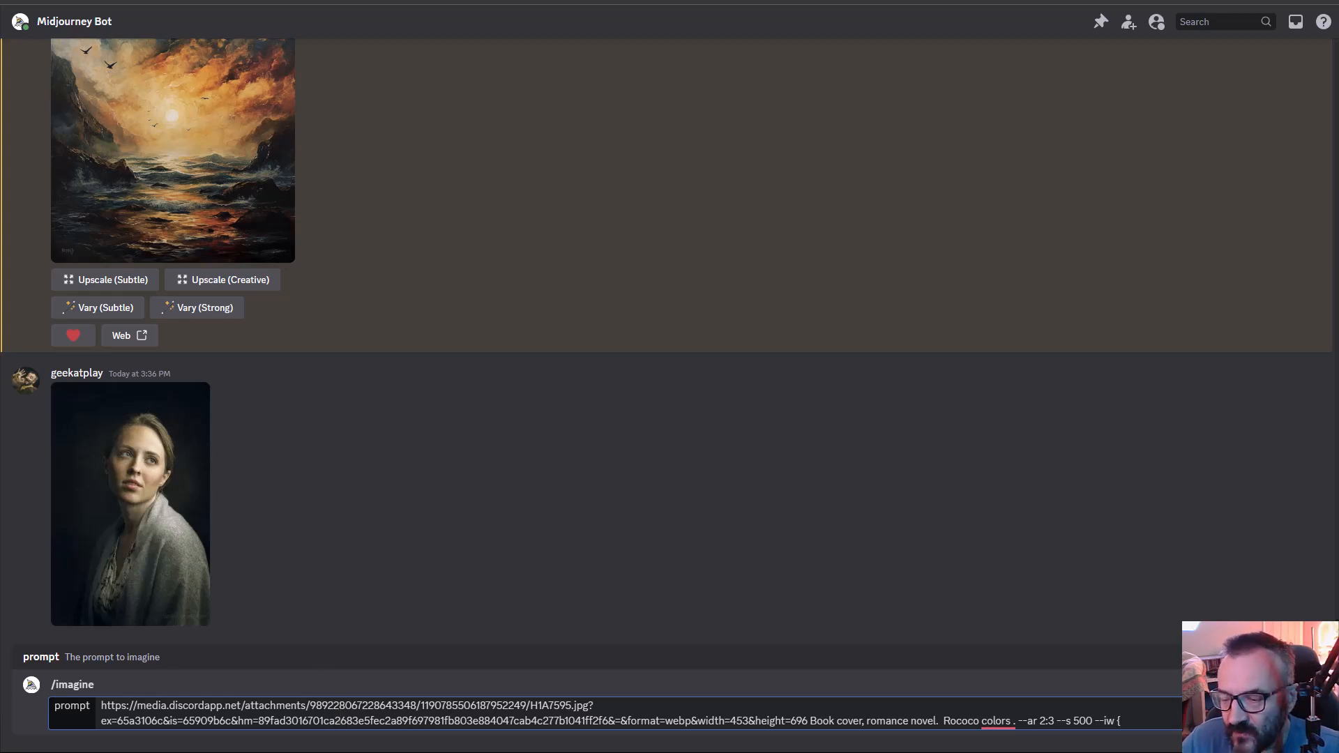
type("0")
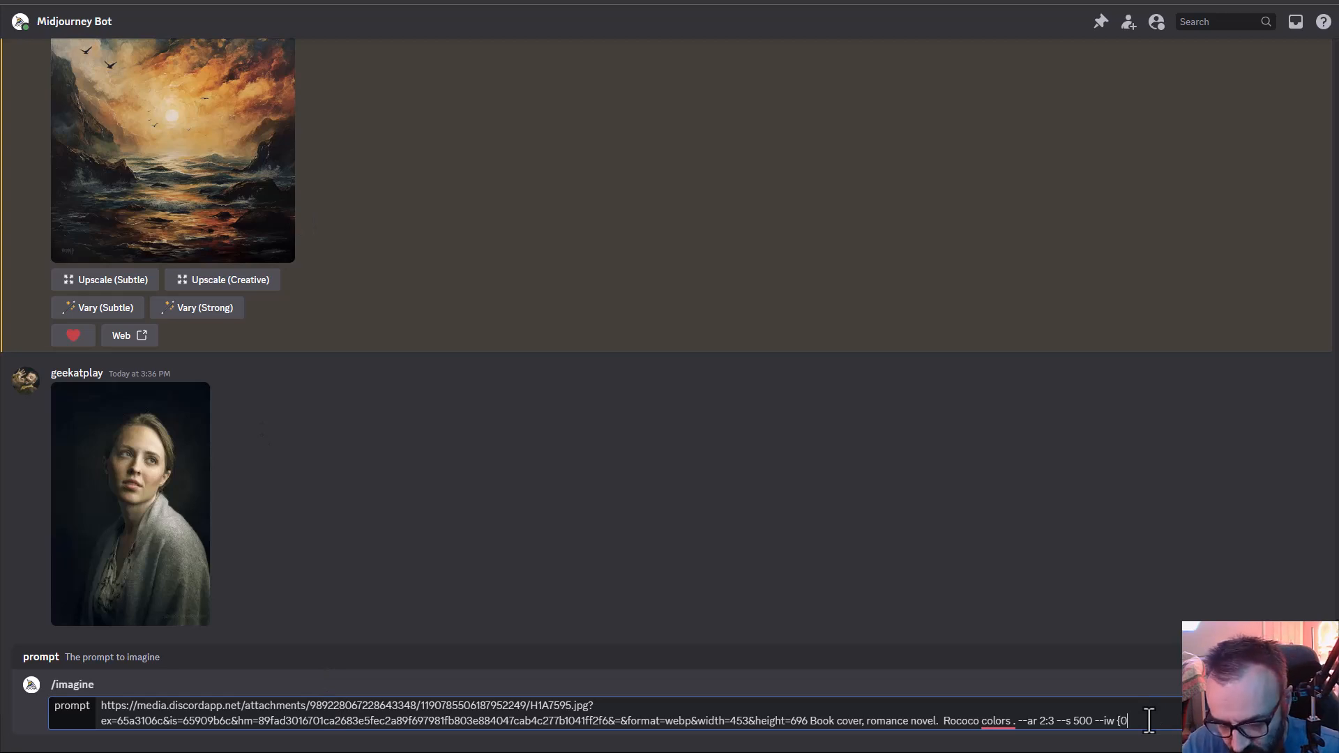
type(".6")
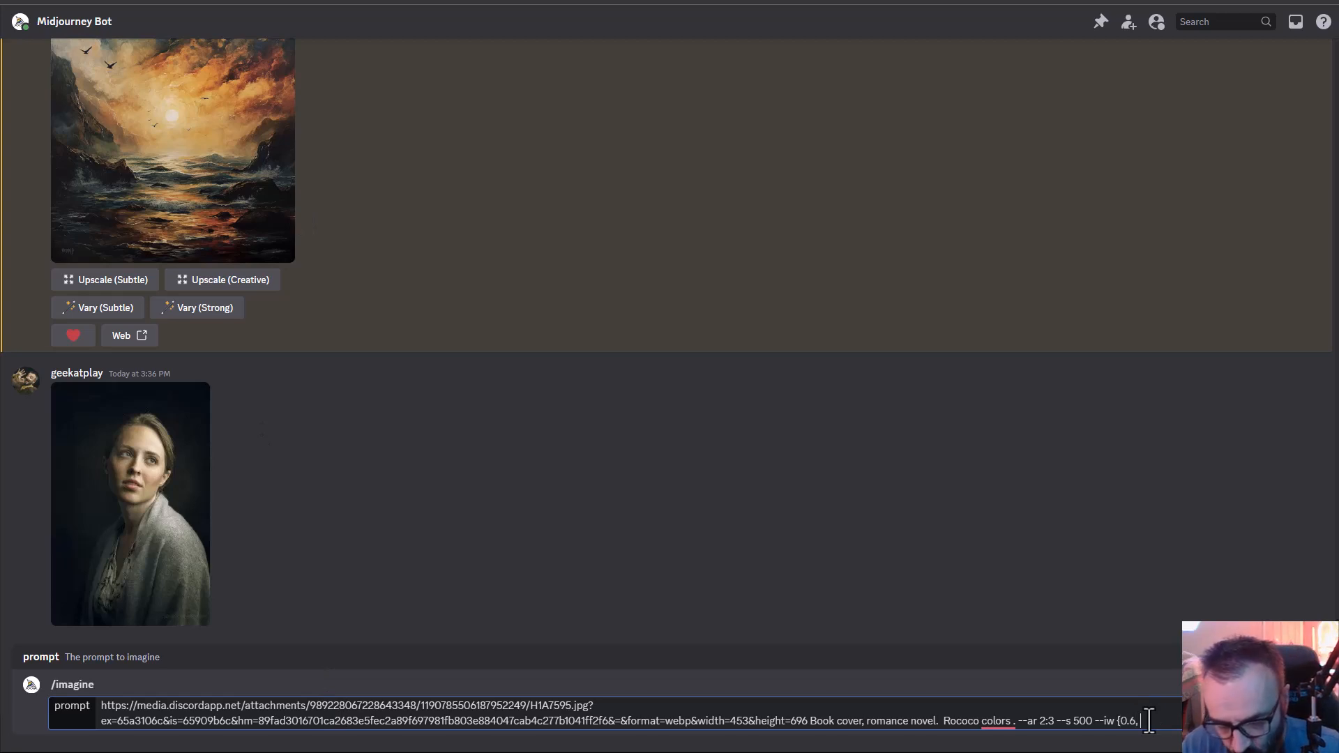
type(", 1, 1.4}")
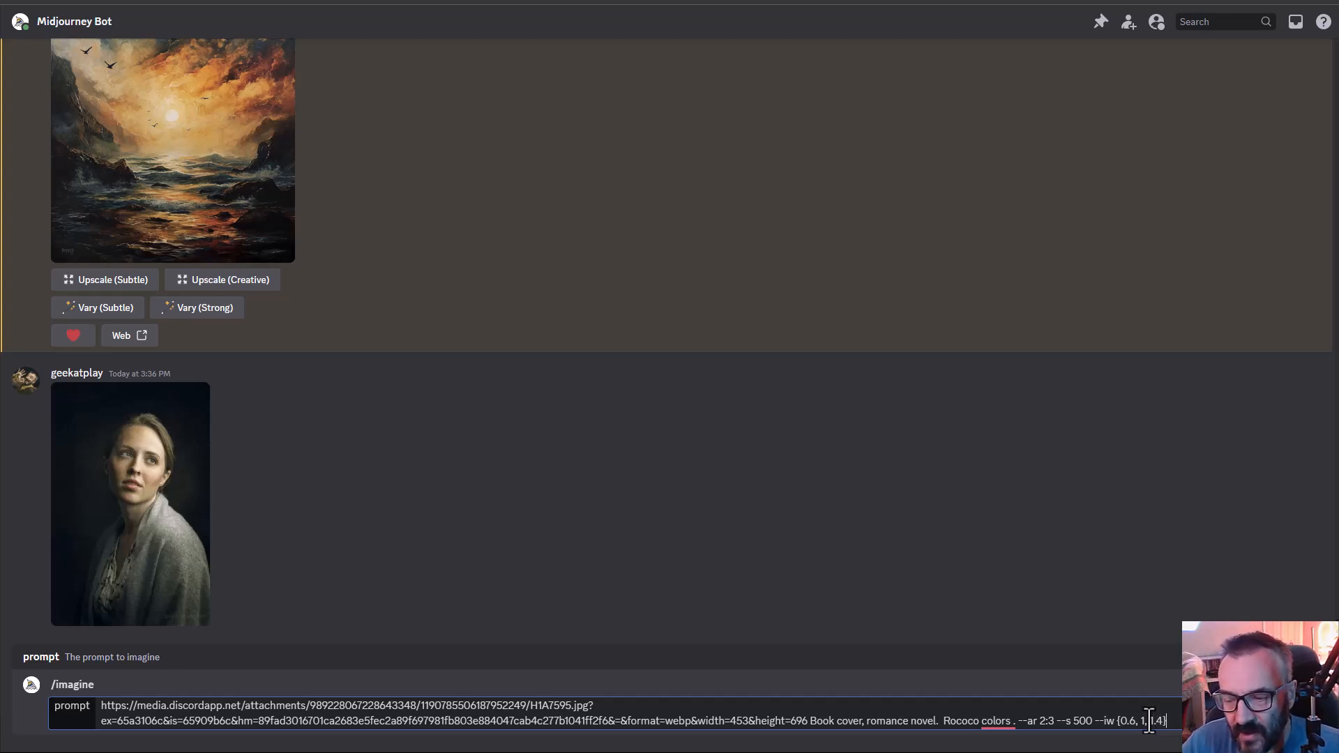
key("Return")
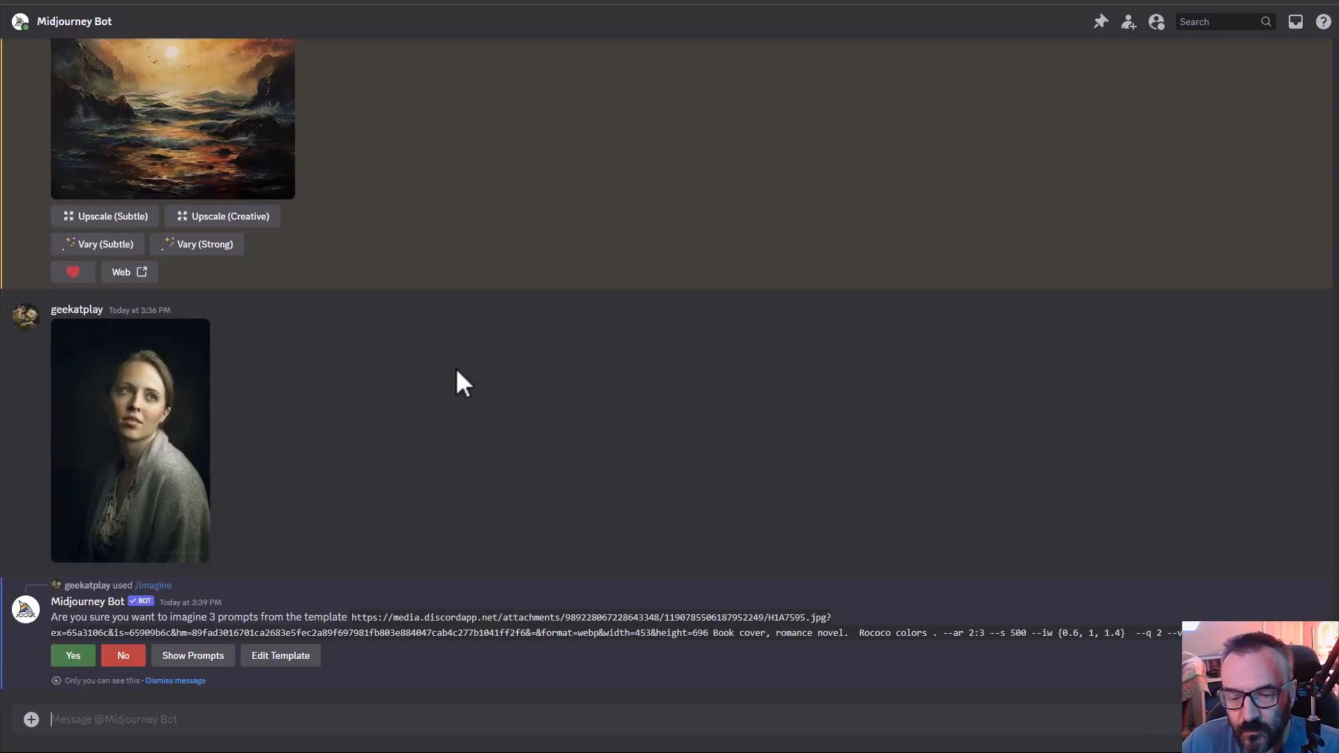
left_click(74, 655)
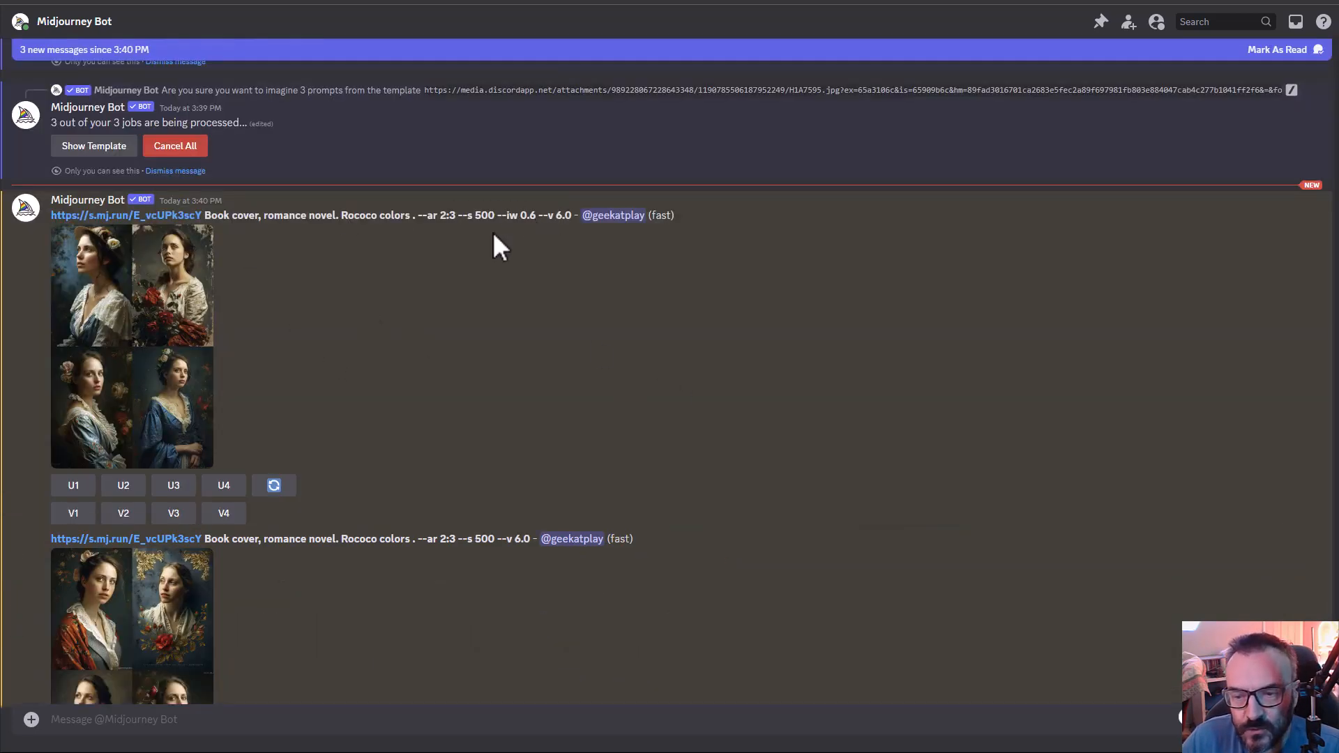
- Examine enlarged views of the book cover grids made with image weight 0.6 and with the default weight
left_click(143, 365)
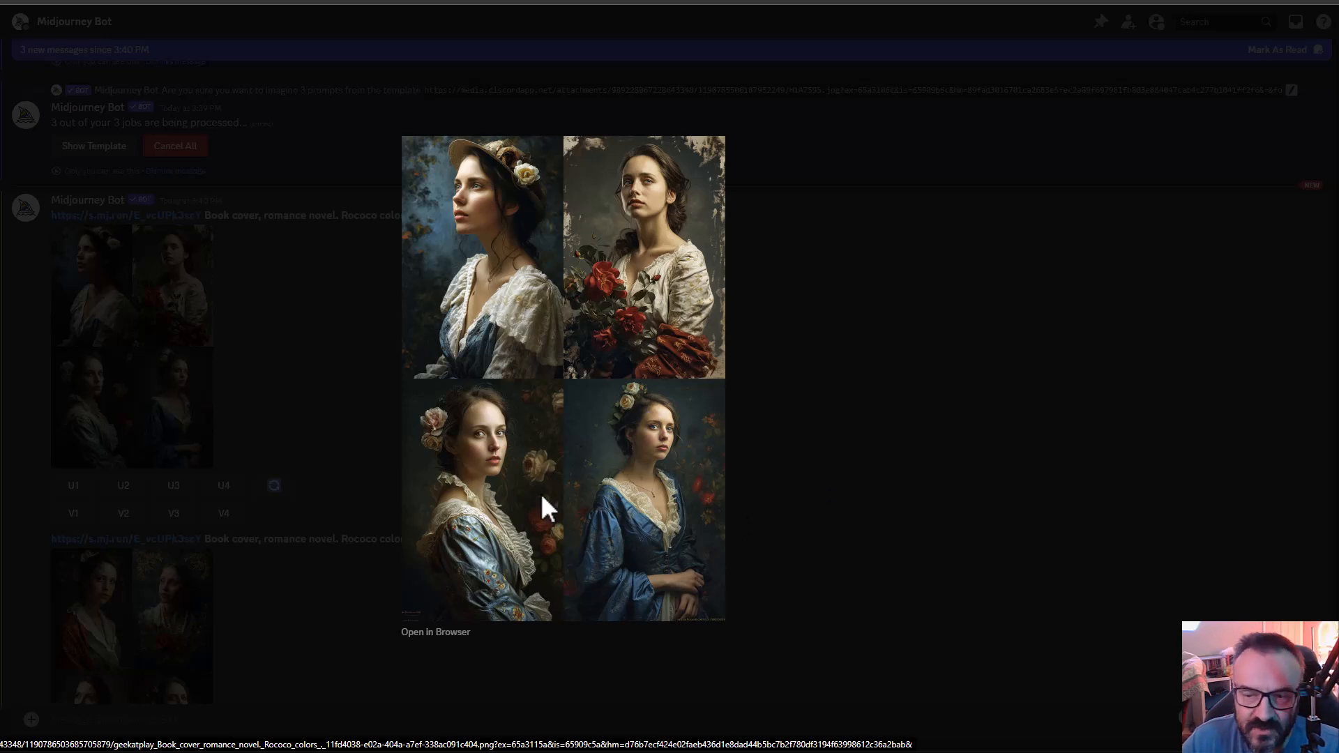
left_click(793, 426)
scroll(260, 351, "down", 4)
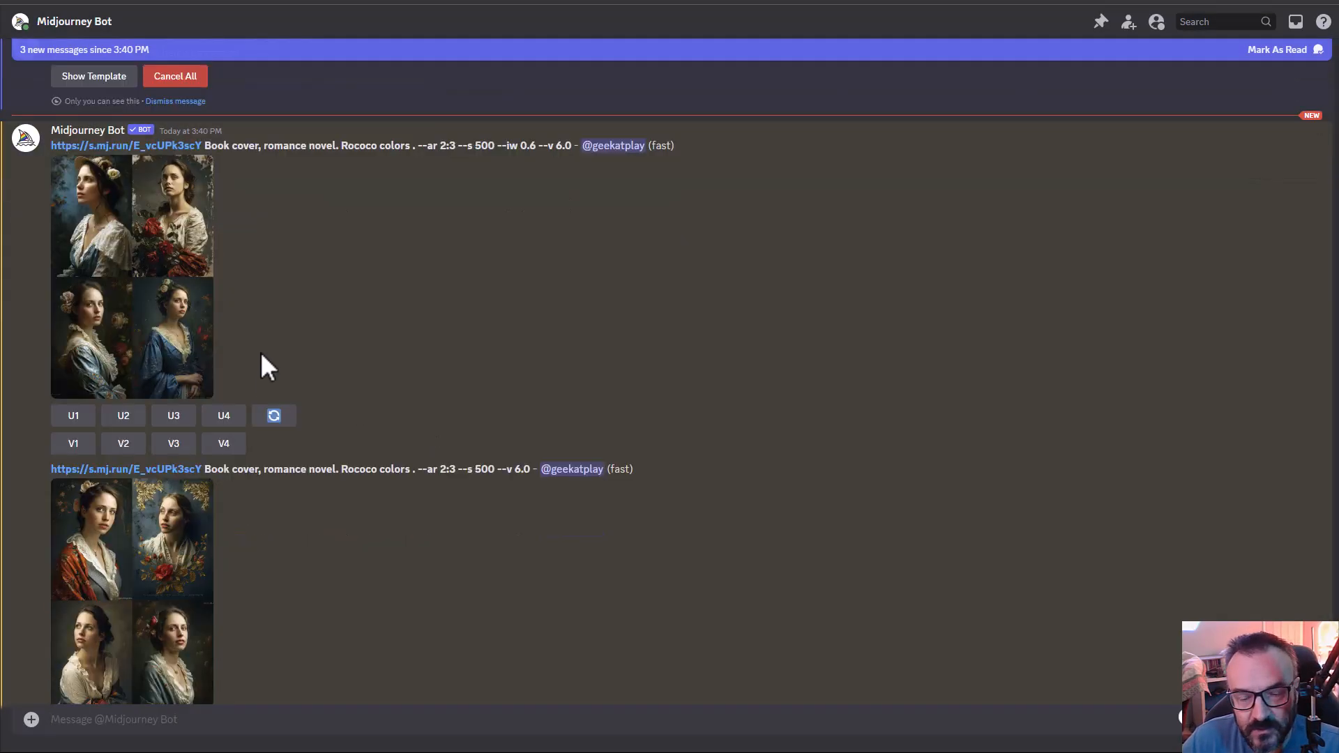
left_click(128, 388)
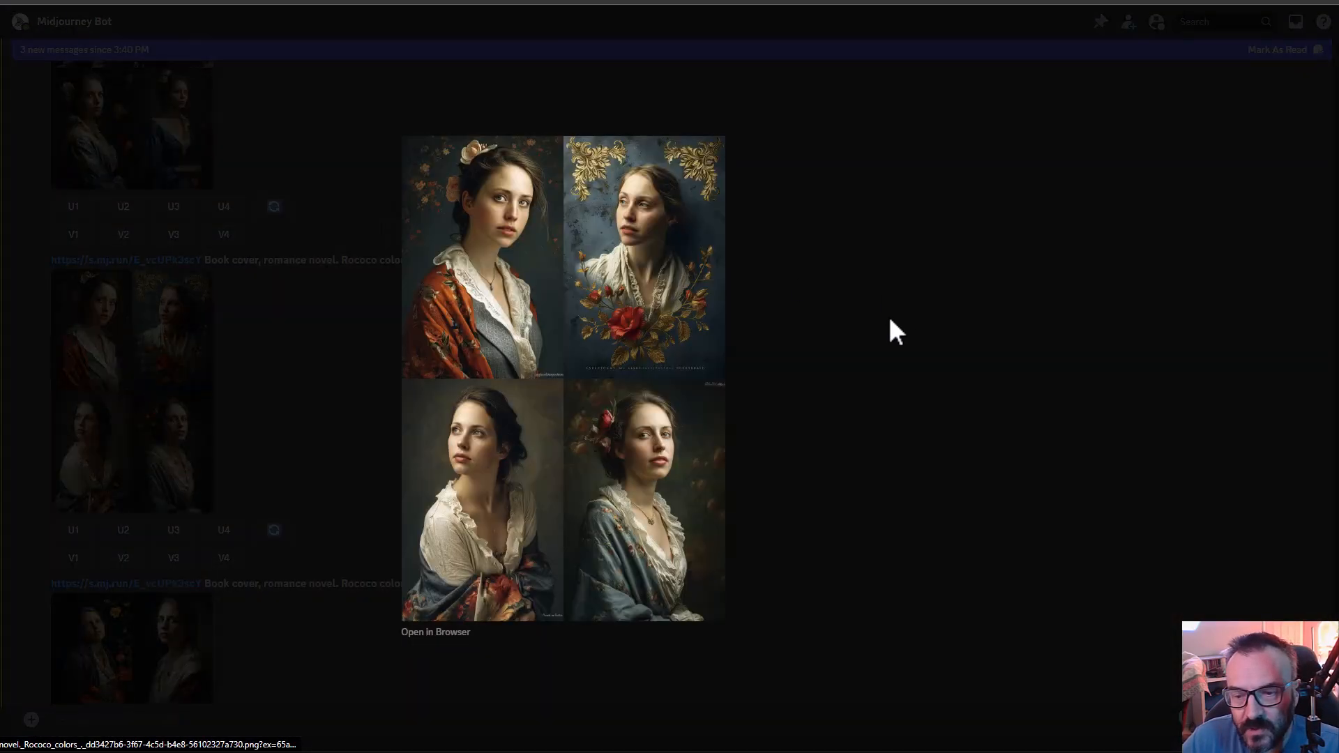
left_click(887, 329)
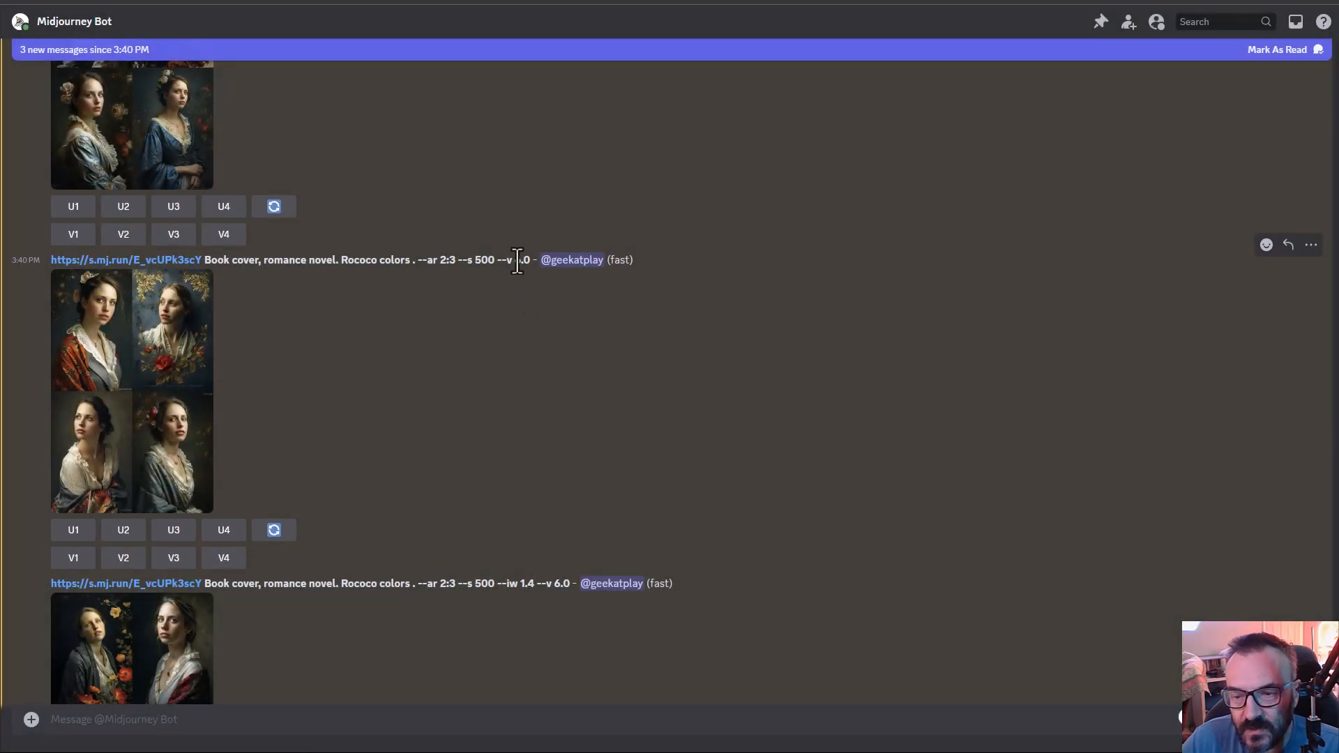
left_click(140, 374)
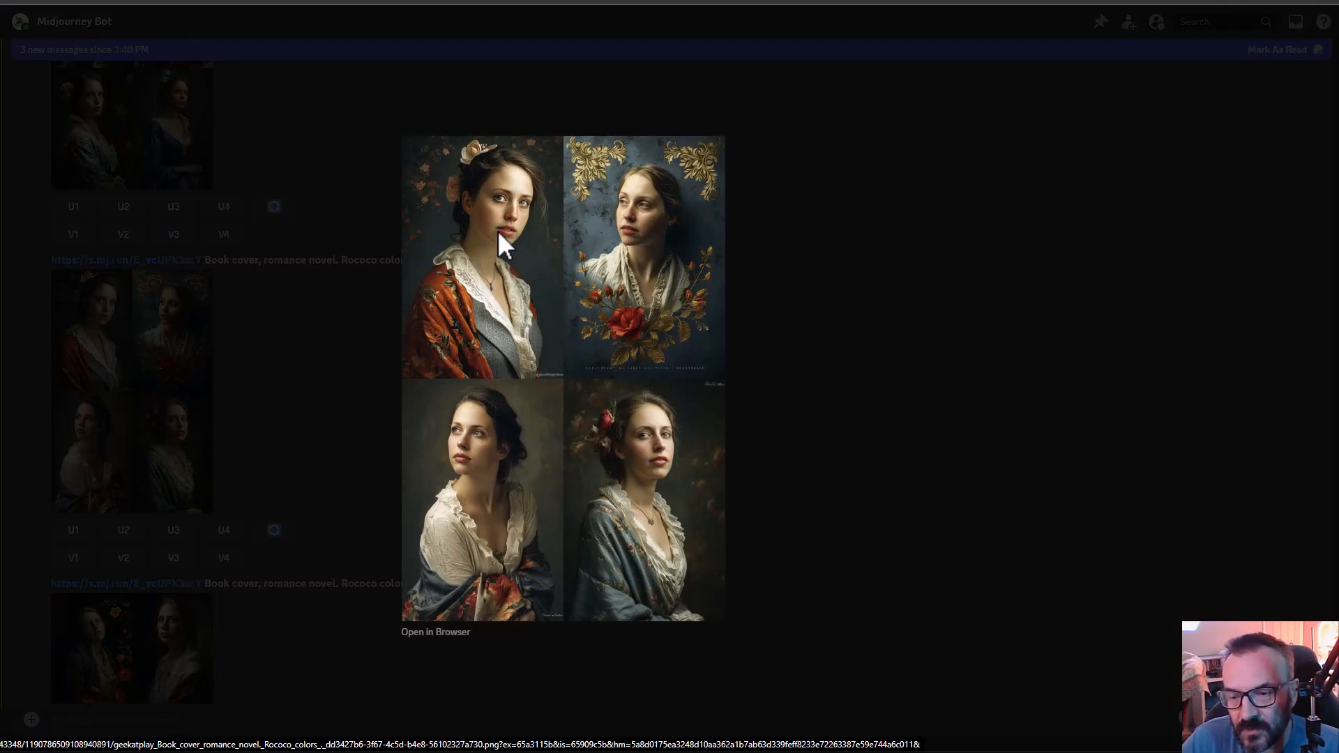
left_click(748, 322)
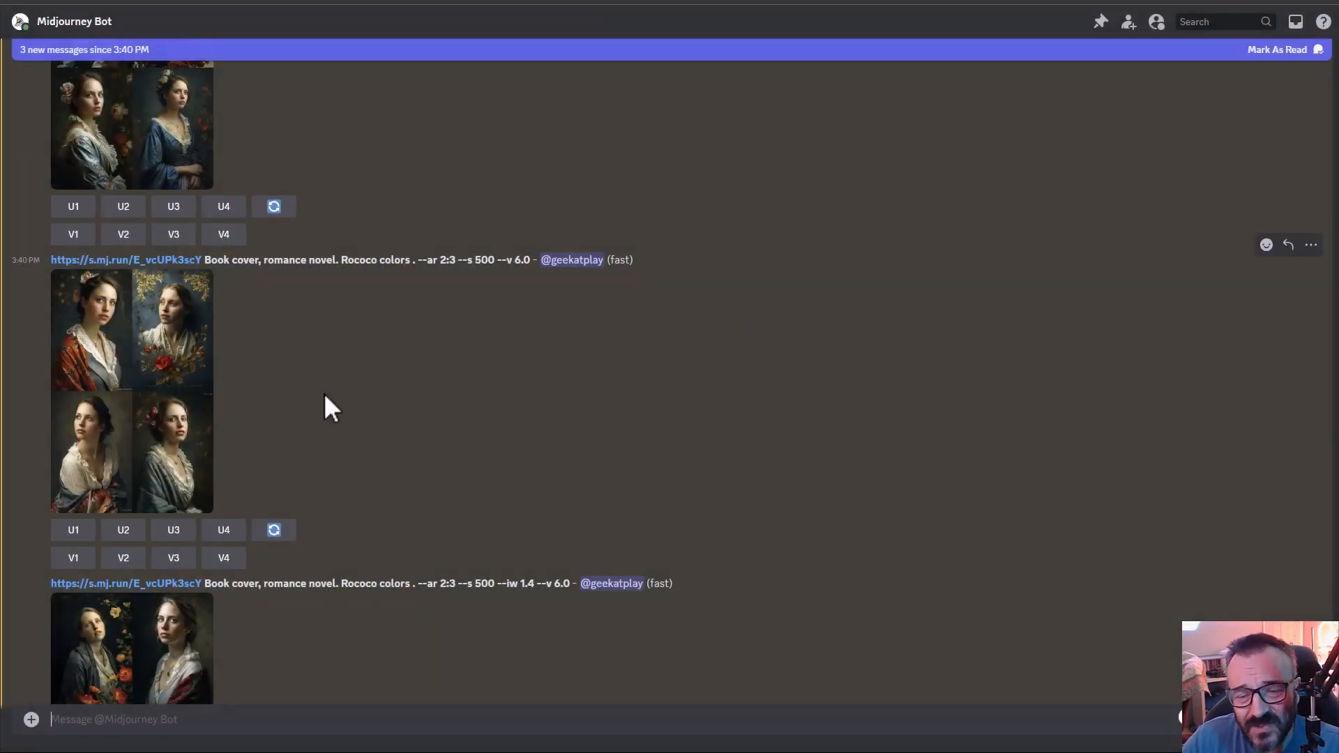
- Examine an enlarged view of the book cover grid made with image weight 1.4
scroll(388, 483, "down", 3)
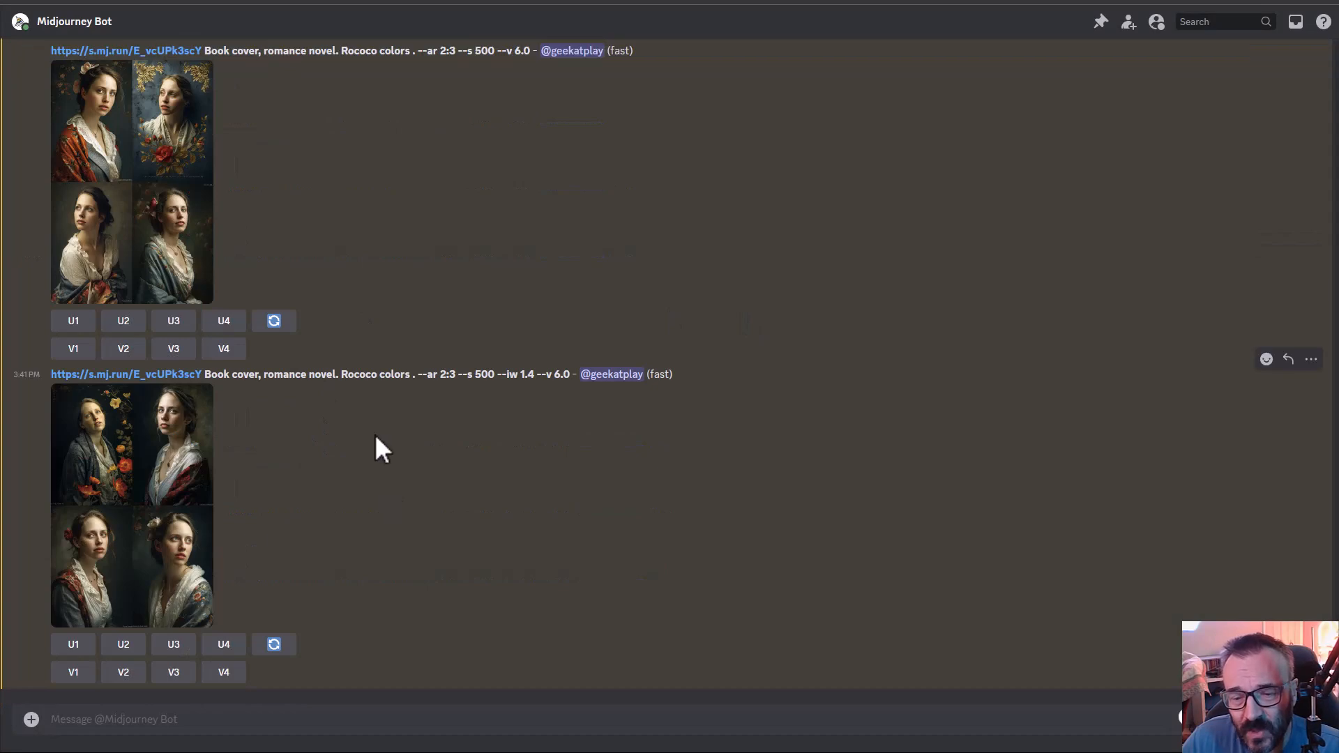
left_click(154, 530)
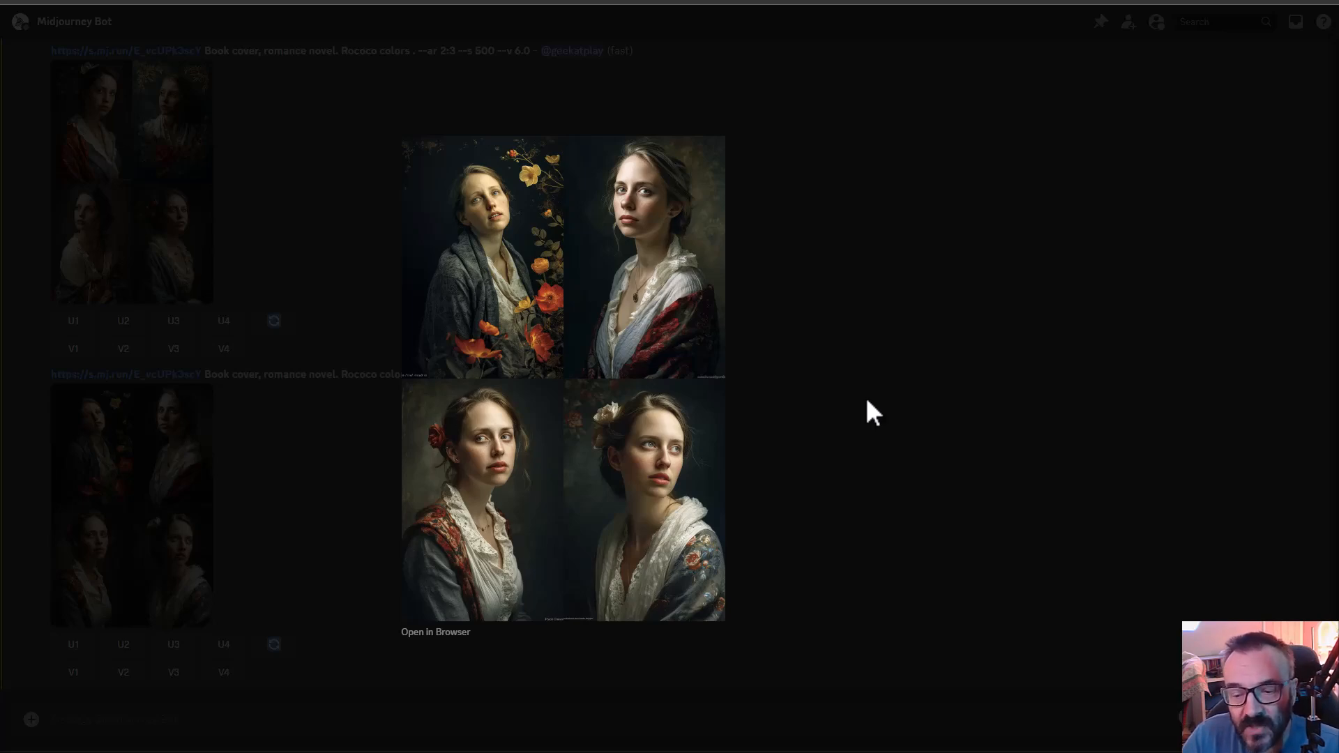
left_click(867, 401)
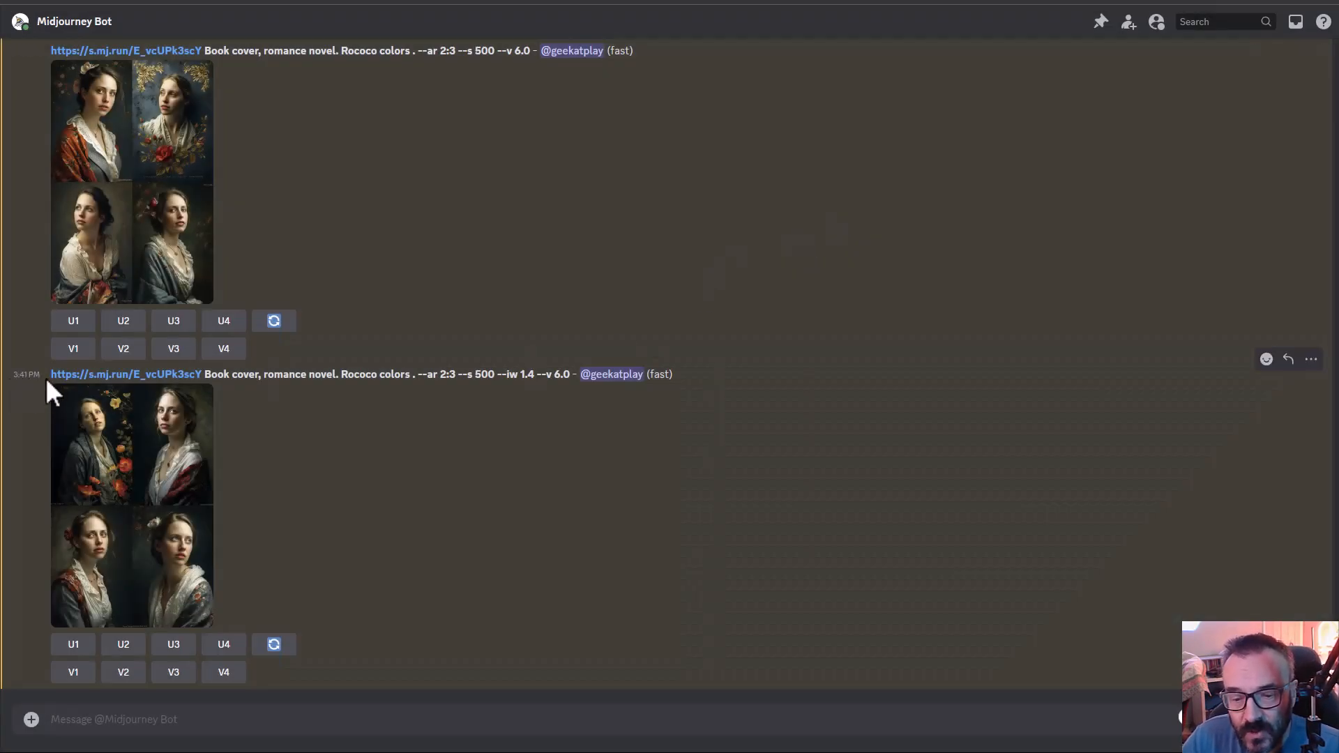
- Copy the image weight 0.6 variation's prompt, from the image link through --iw 0.6, into a new /imagine prompt
scroll(77, 380, "up", 5)
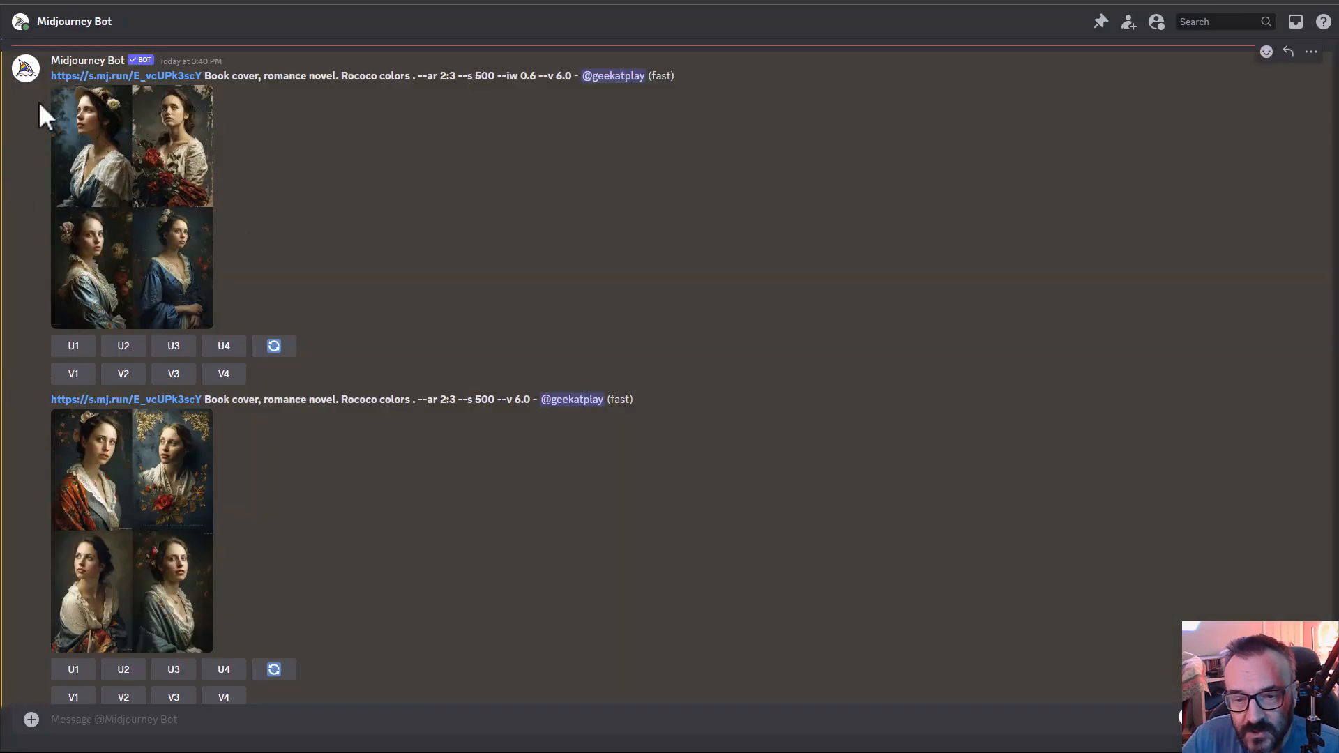
left_click_drag(50, 77, 535, 76)
key("ctrl+c")
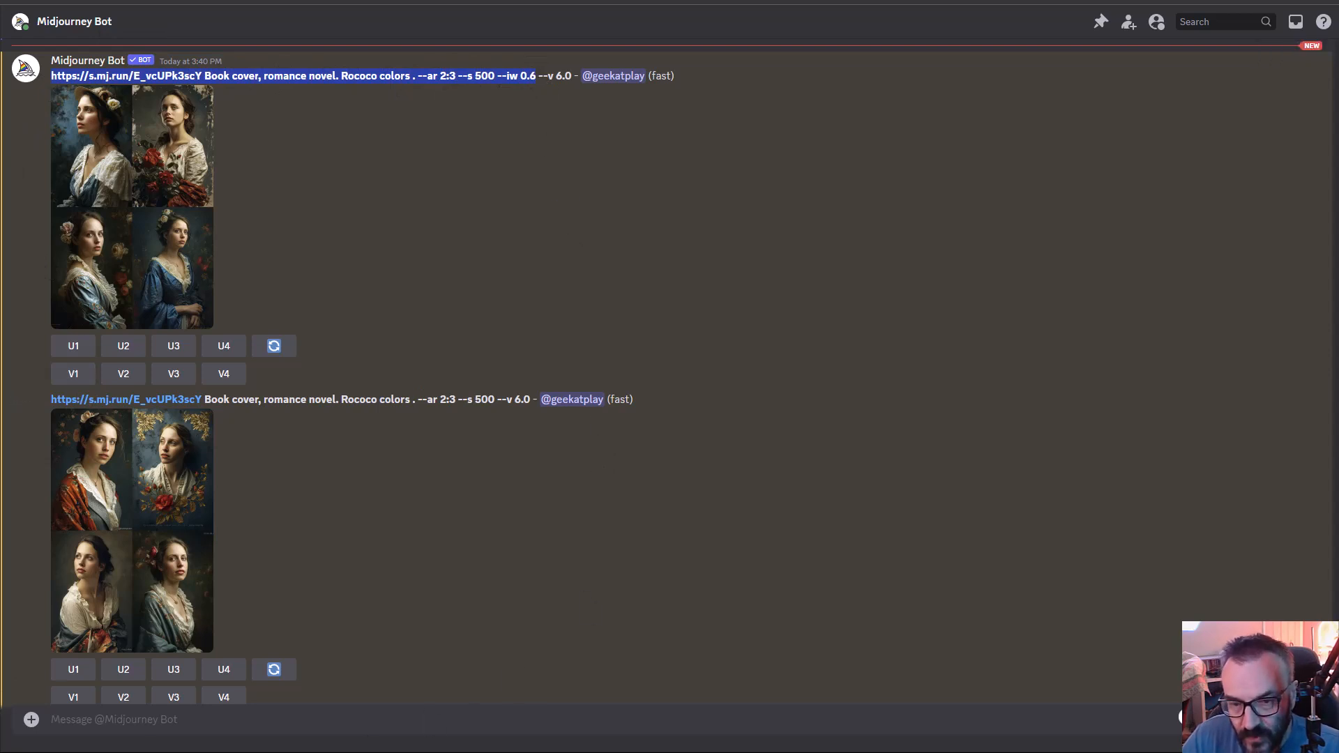
left_click(366, 718)
type("/im")
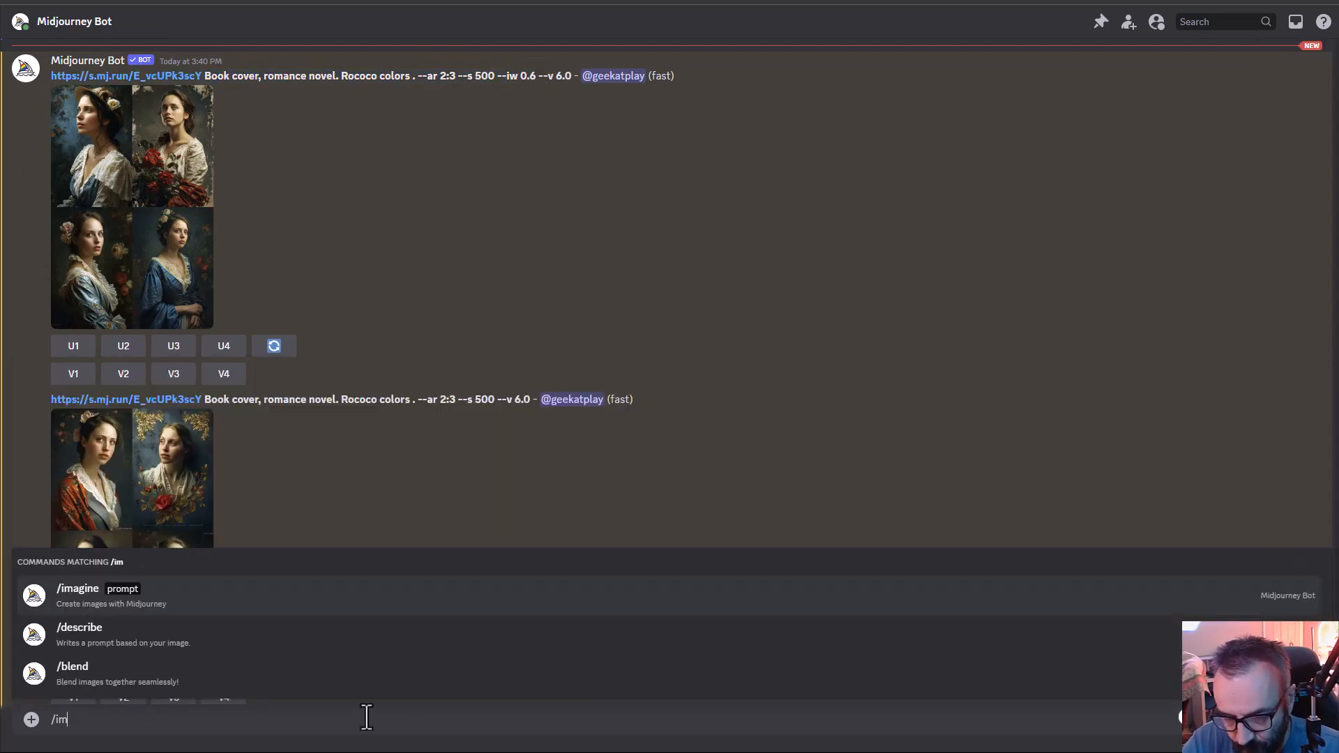
key("Tab")
key("ctrl+v")
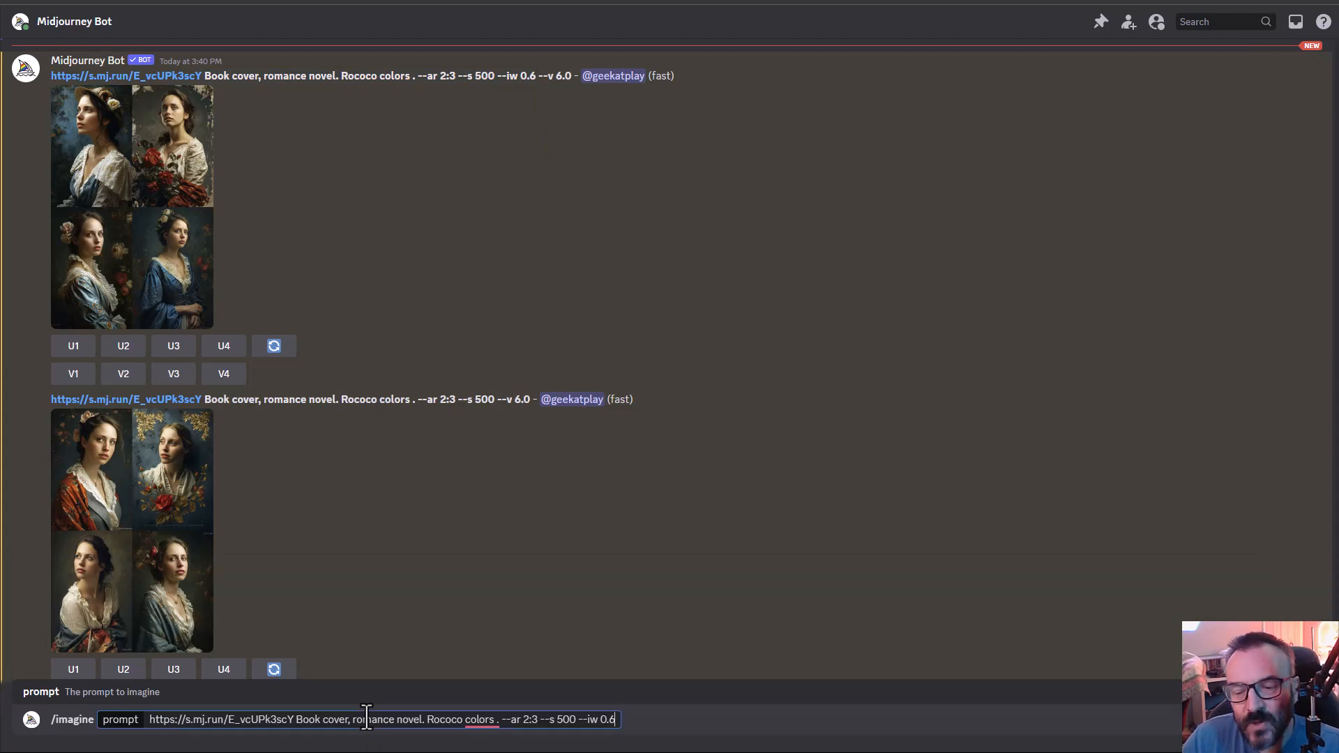
- Insert the text Title of the book "Gone with Tornedo" after "romance novel." in the prompt
mouse_move(488, 720)
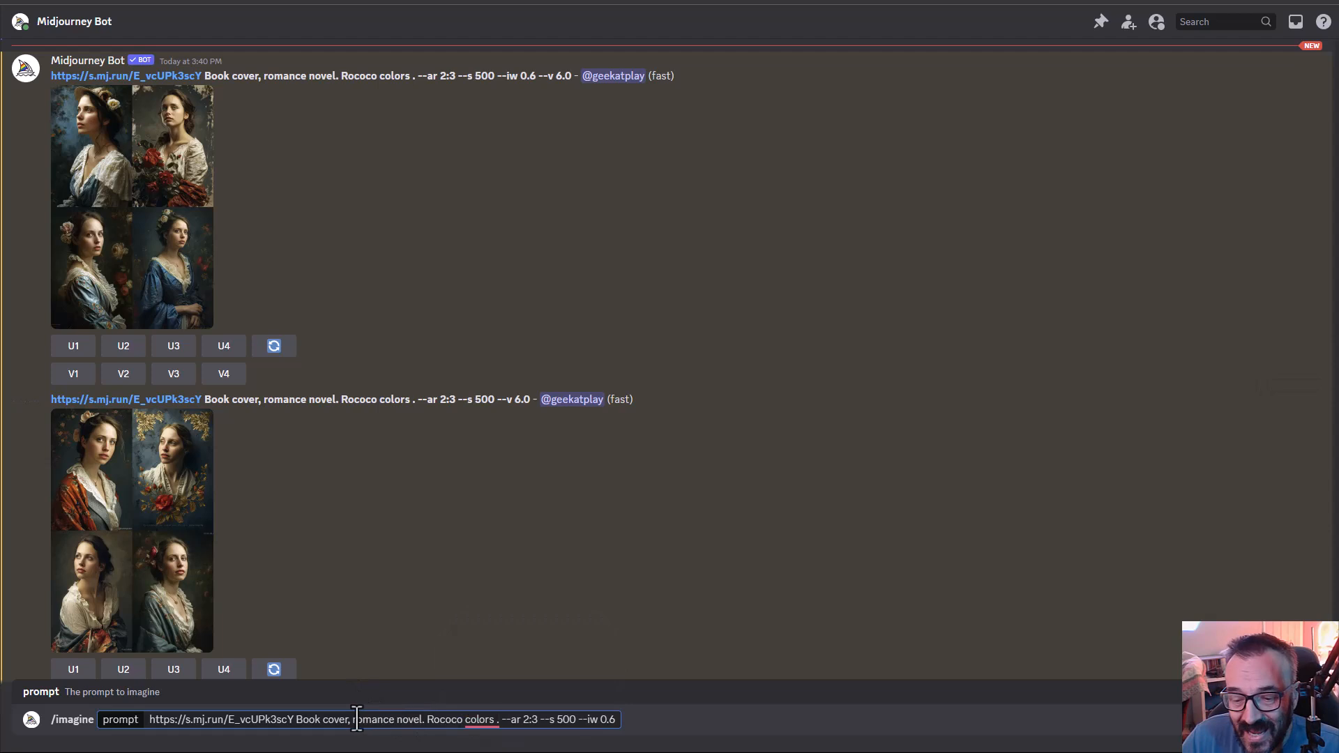
left_click(420, 719)
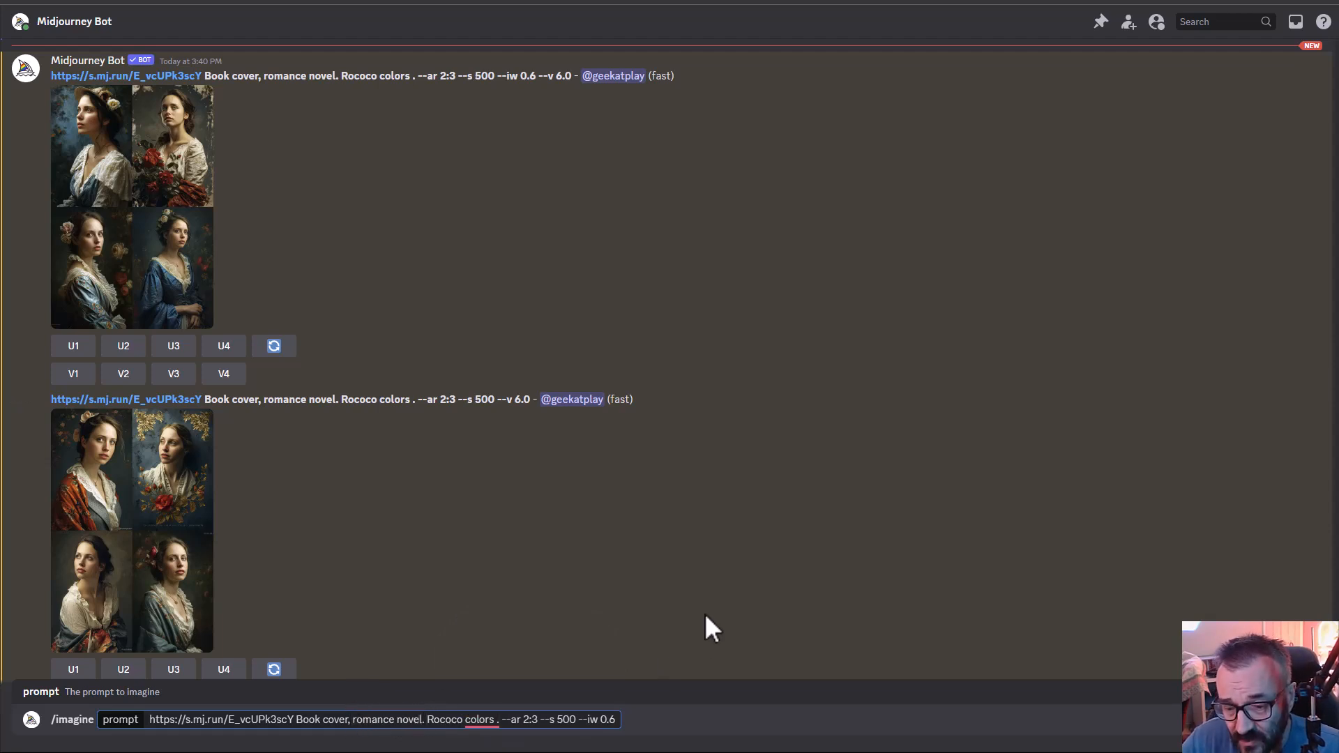
type(".")
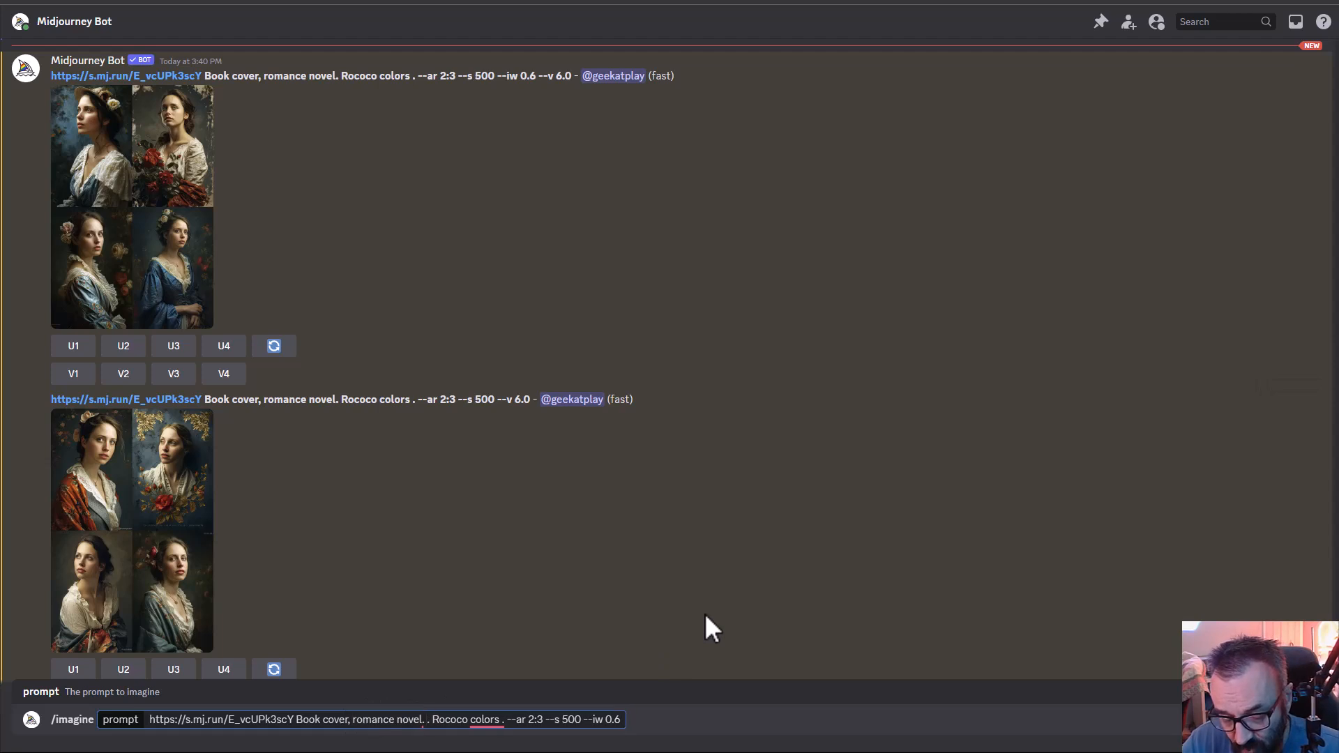
type(" Title")
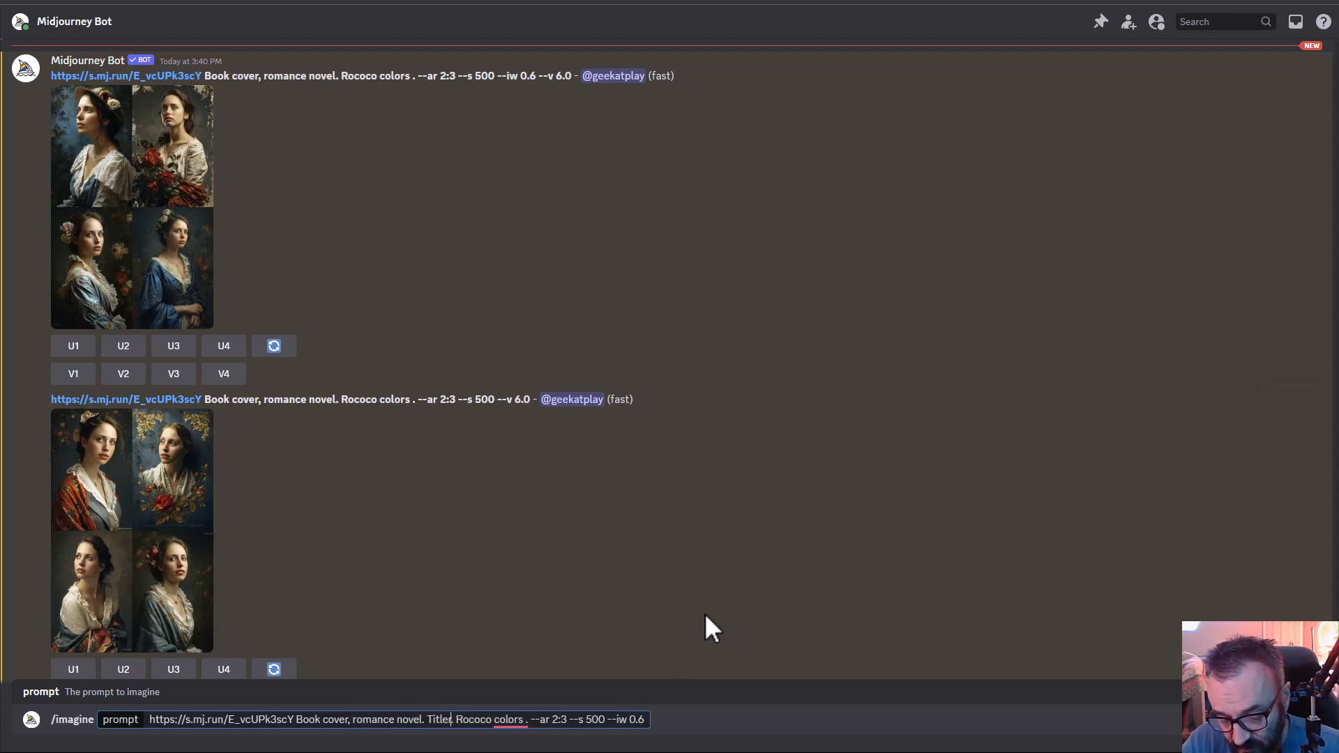
type(" of the")
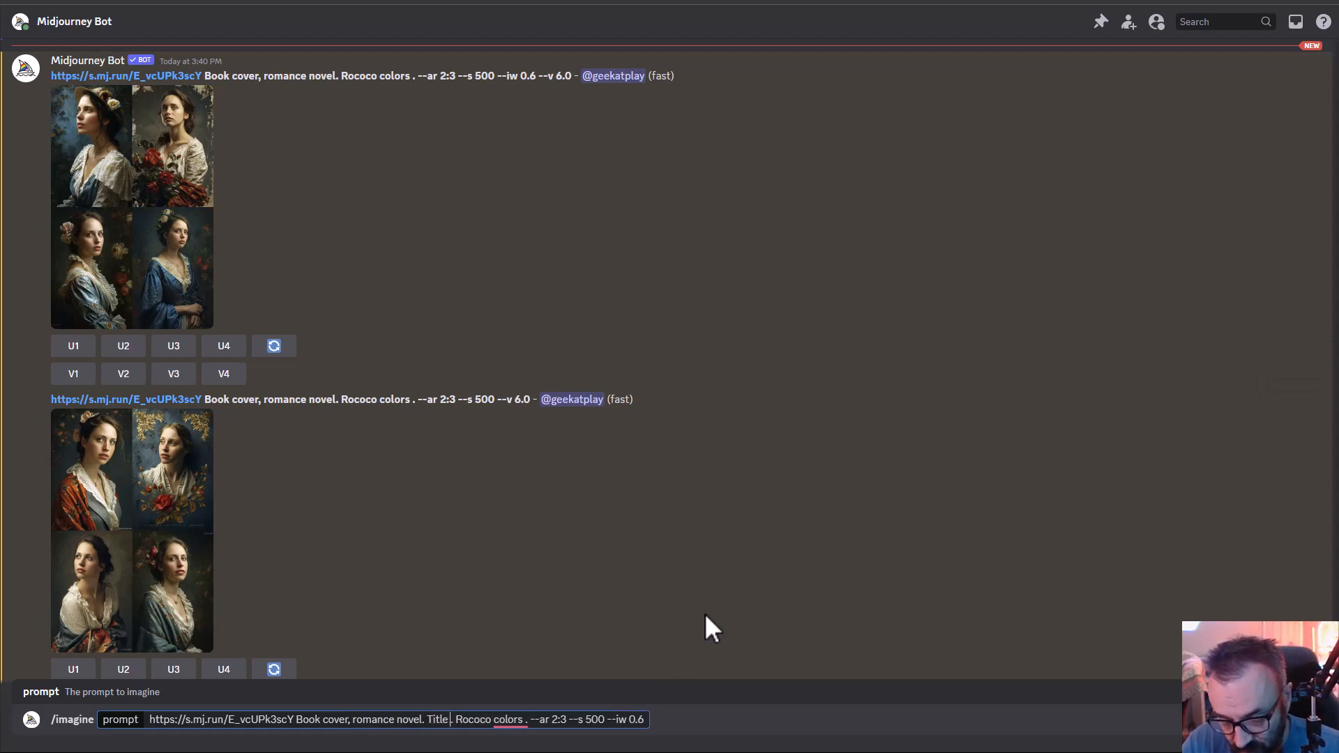
type(" book")
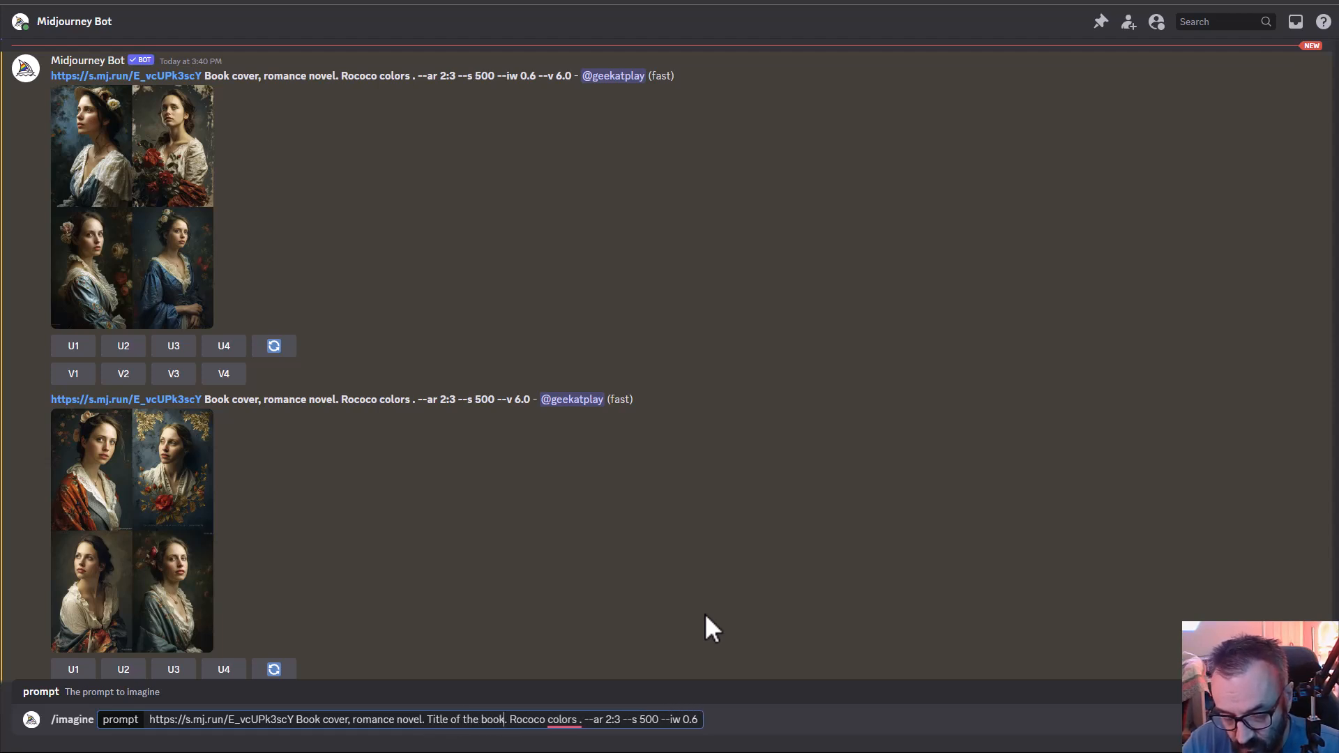
type(" \"")
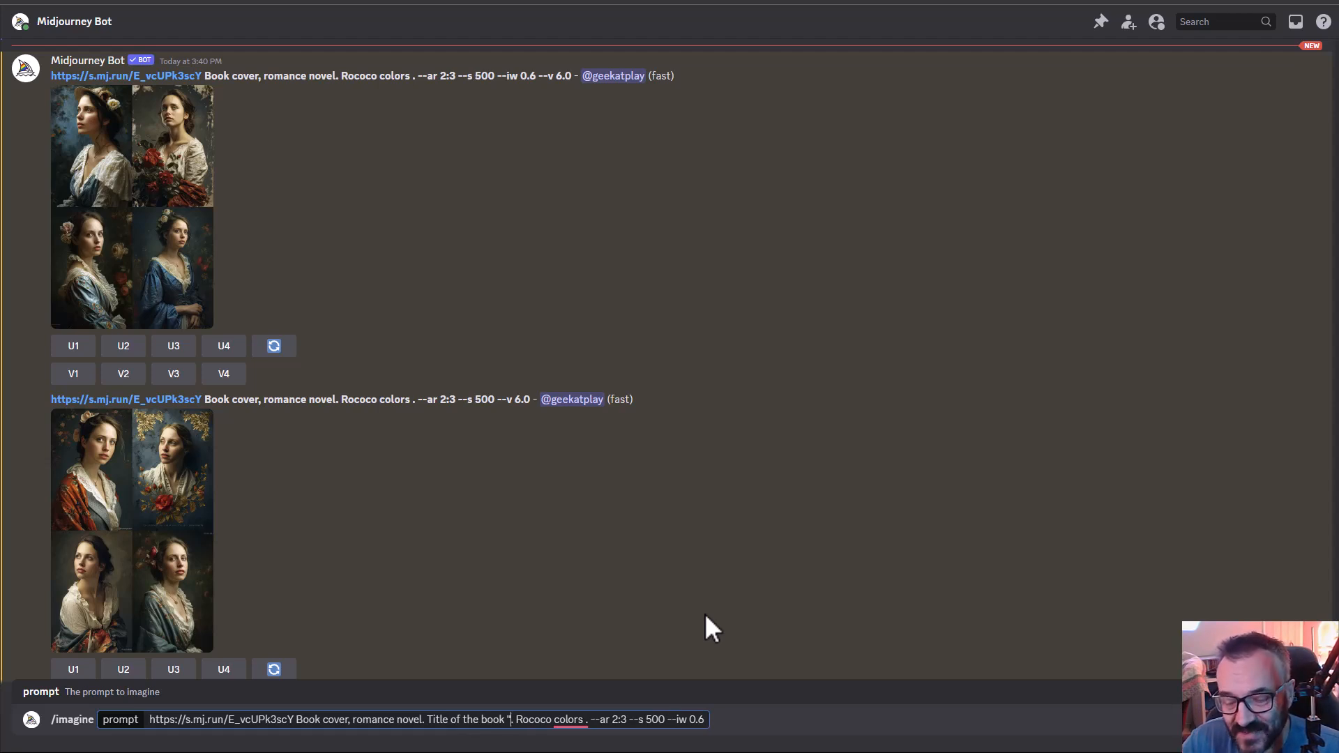
type("Gone with")
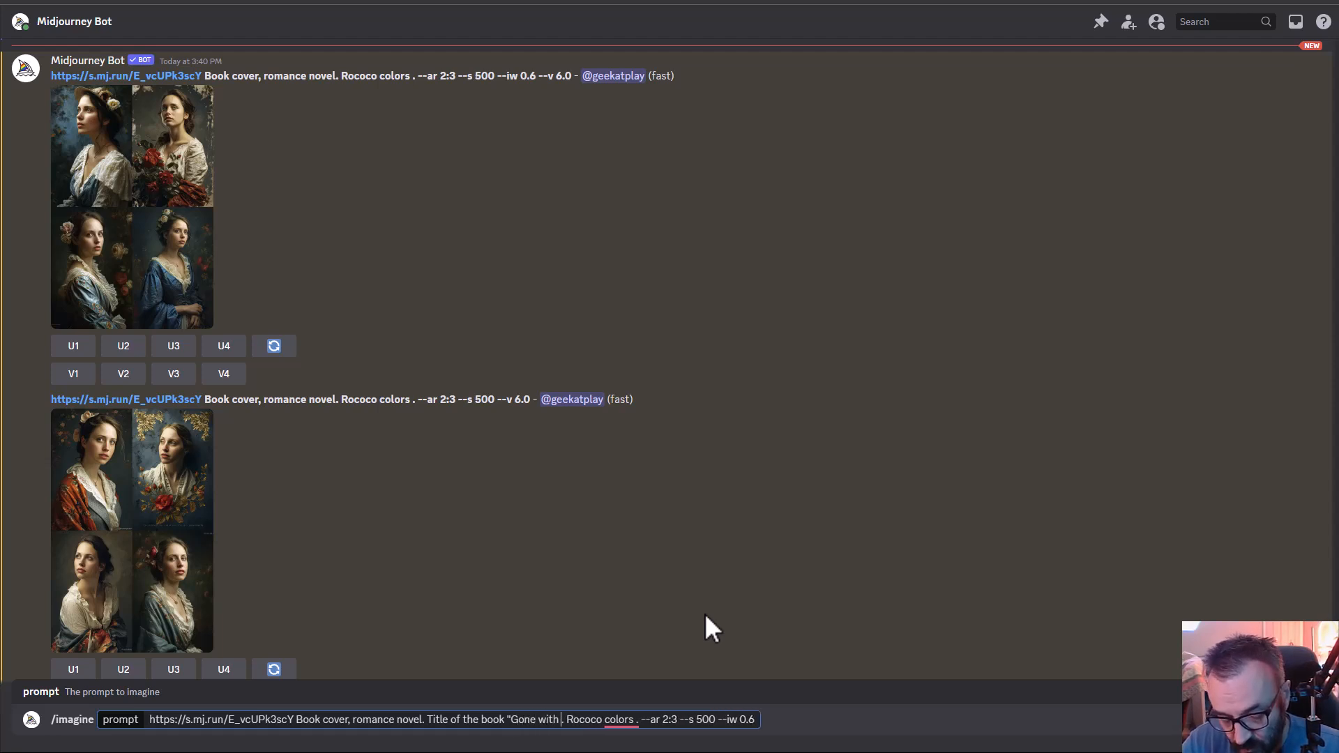
type(" Tornedo\"")
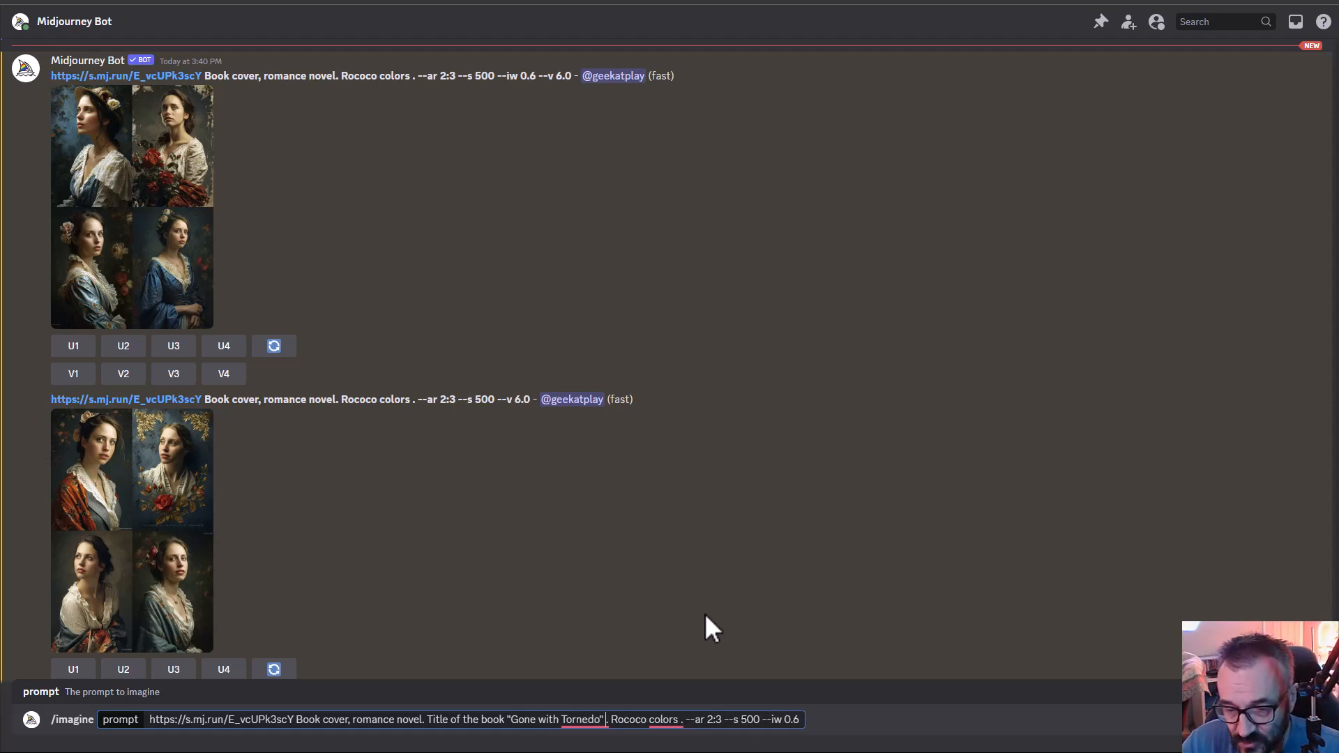
- Correct the title's last word to "Tornado" and remove the stray spaces before the periods after the title and after "colors"
mouse_move(587, 718)
left_click(617, 625)
mouse_move(661, 722)
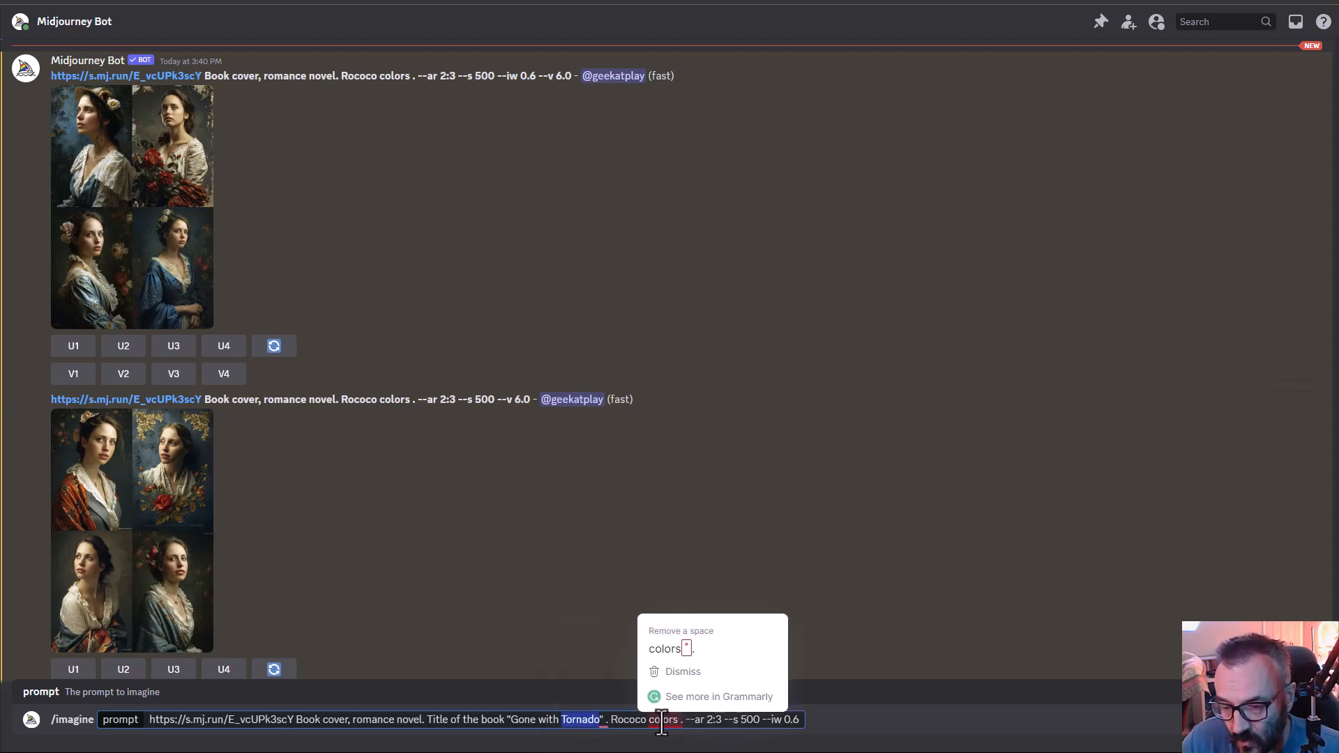
left_click(675, 649)
mouse_move(605, 723)
left_click(609, 647)
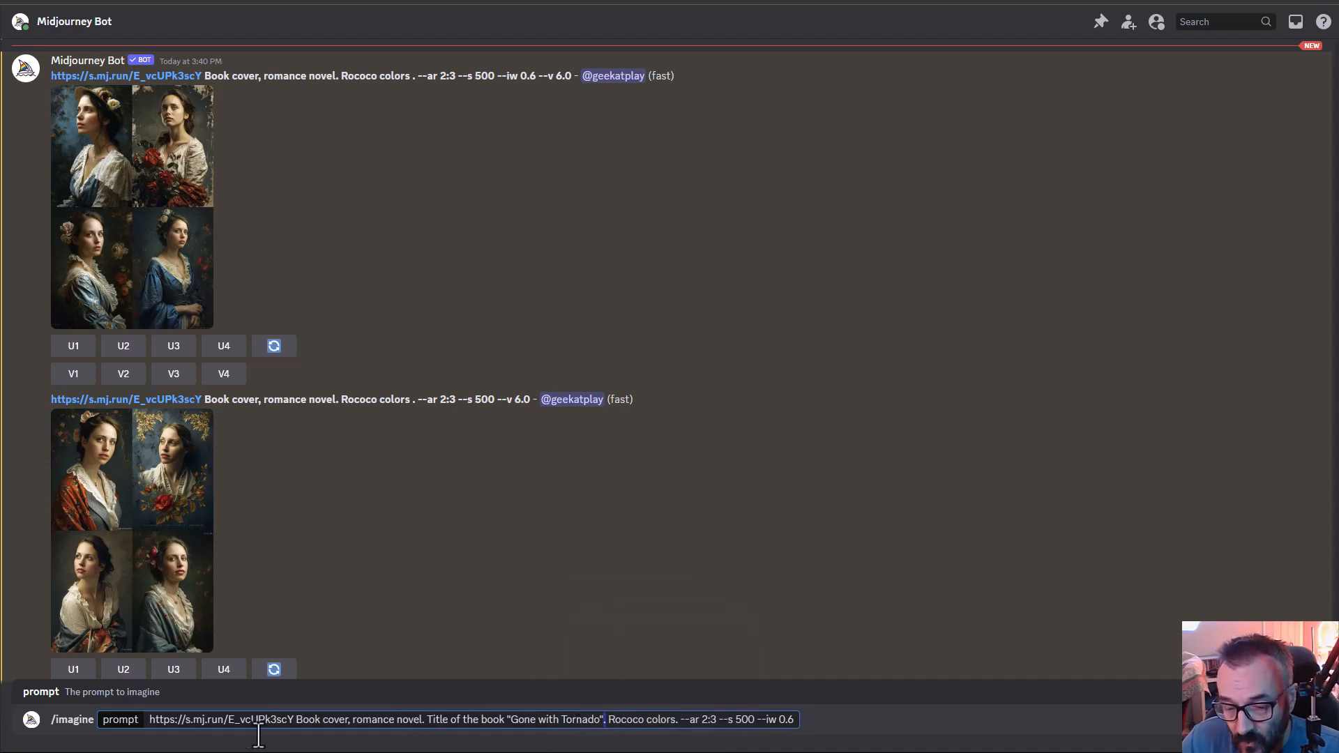
- Add "in bold gold colors" directly after the book title in the prompt
left_click(603, 720)
type("in bol")
type("d gold")
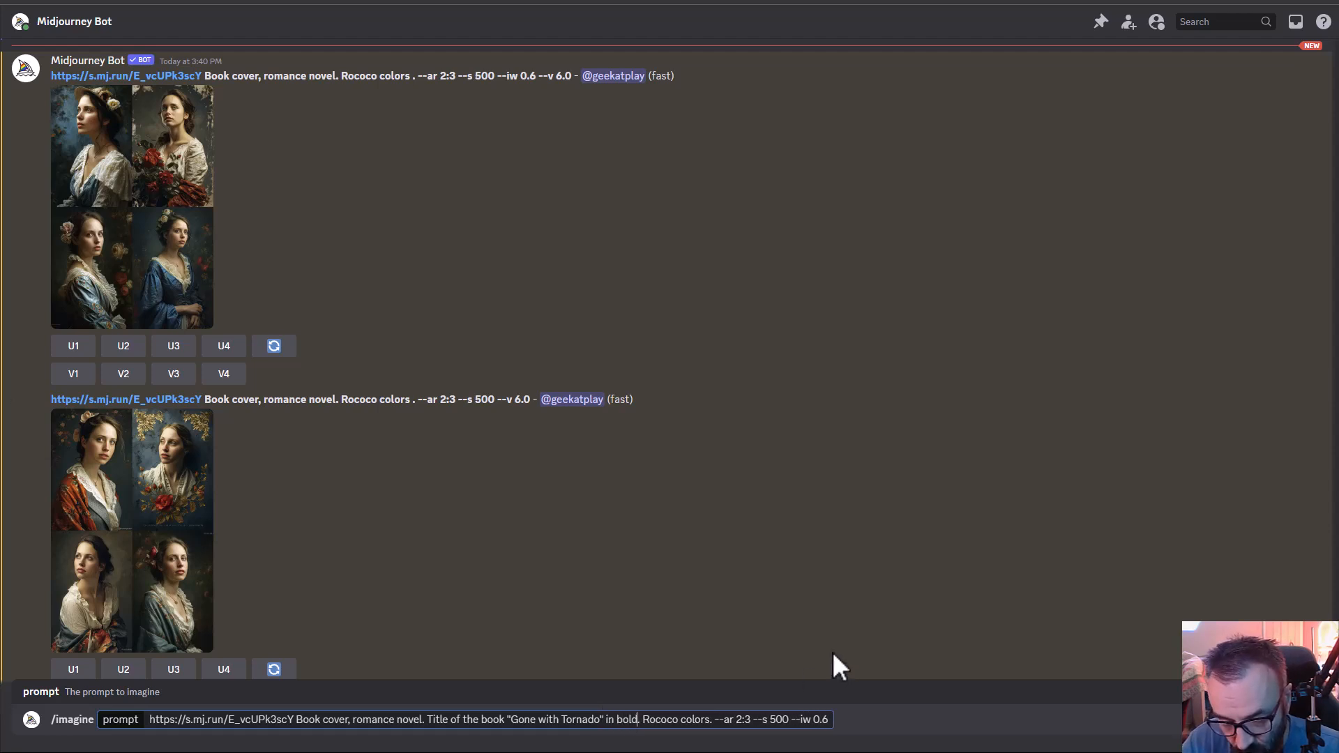
type(" colors.")
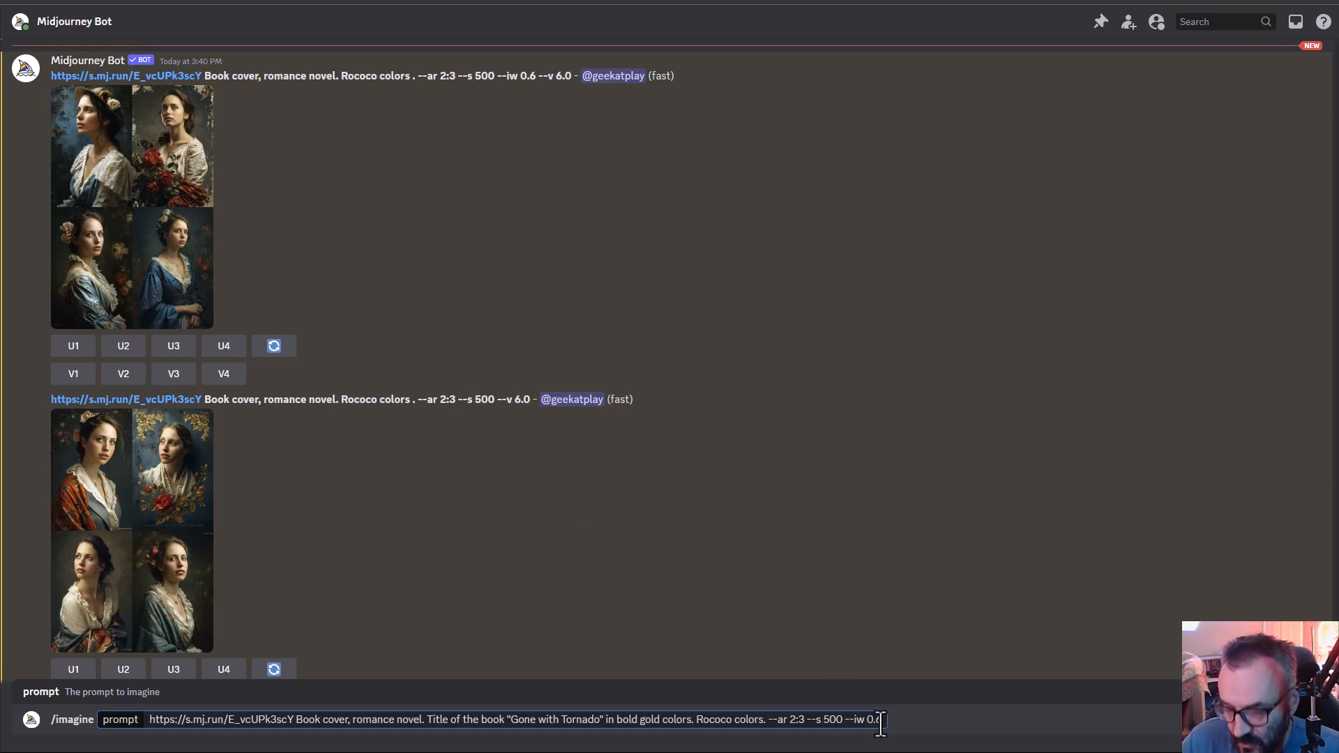
- Submit the gold-title portrait prompt and examine the resulting cover grid enlarged
key("Return")
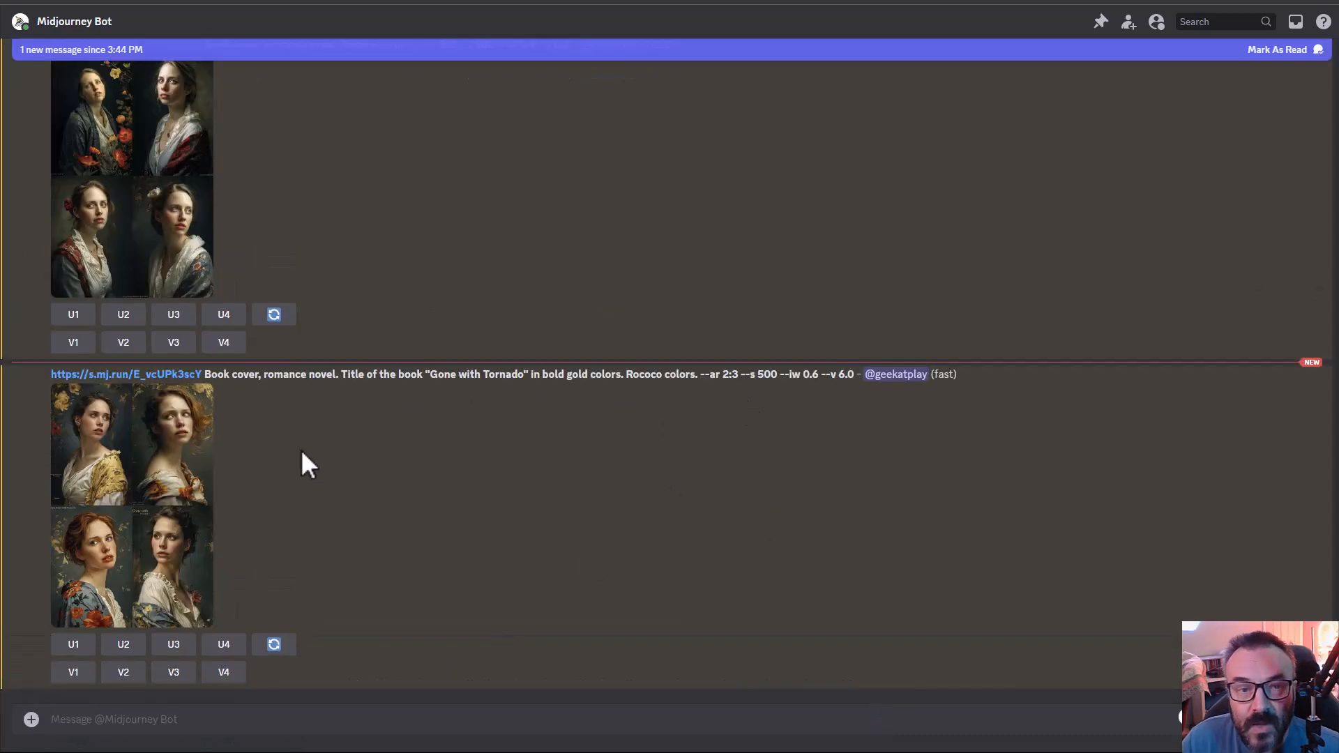
left_click(143, 527)
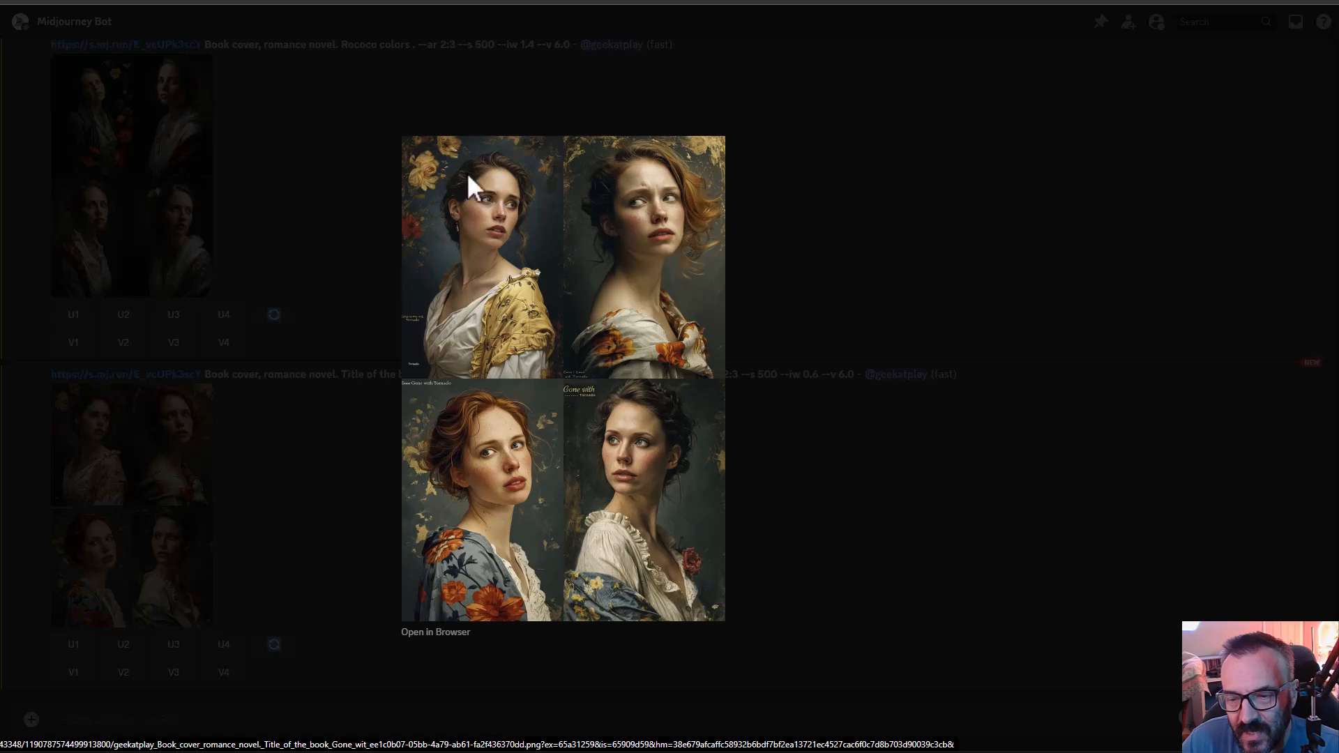
left_click(865, 492)
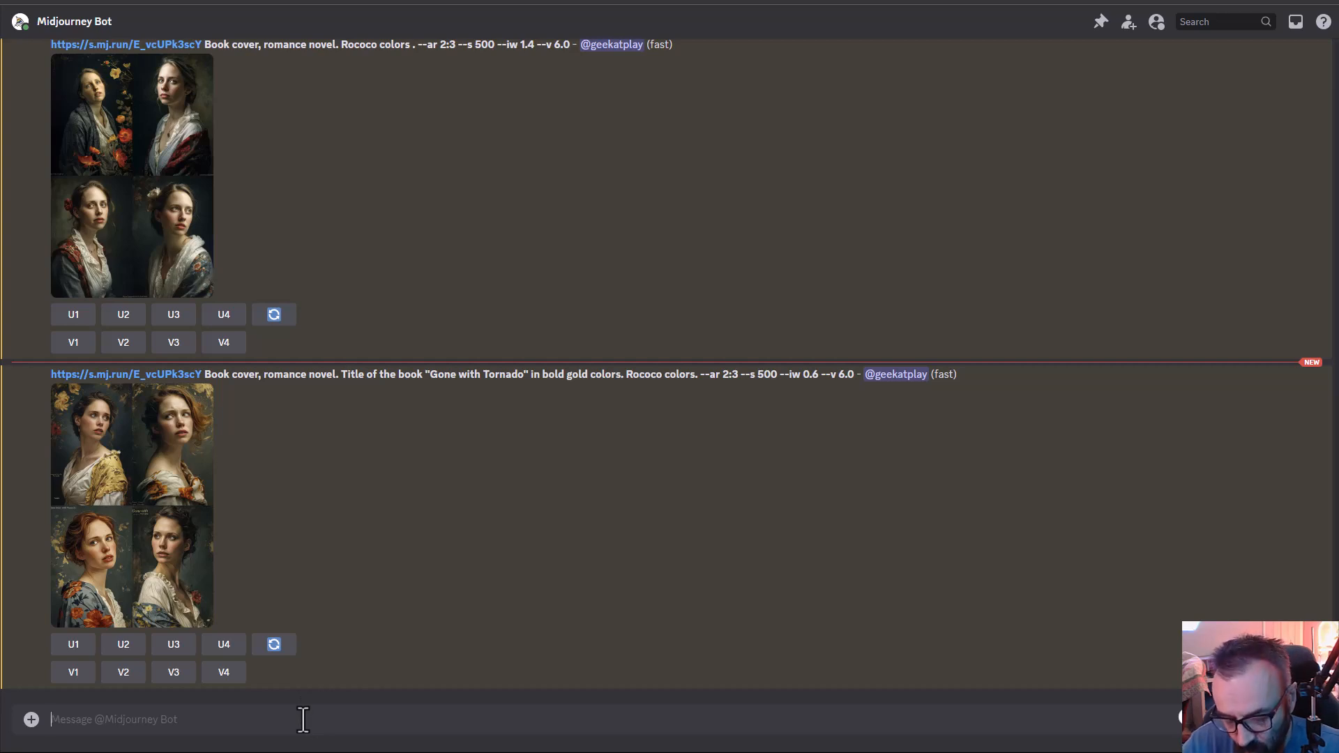
- Enter an /imagine prompt for a romance cover of a pirate kissing young women on a cliff, --ar 2:3, with the bold gold title "Gone with Tornado"
type("/im")
key("Tab")
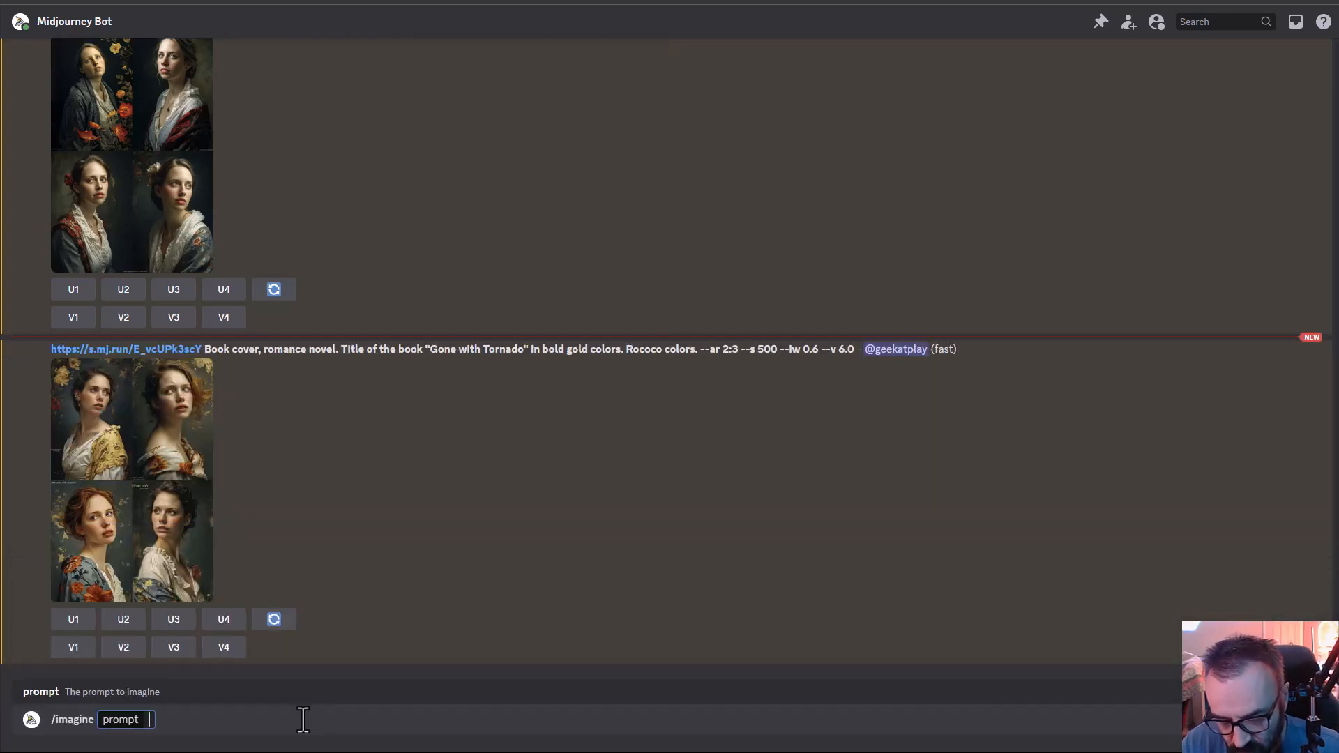
type("book cover for a romance novel. bold title in gold: \"Gone with Sugar\", a Pirate kissing young women on a cliff, ocean, and pirate ship in the background, wind, golden hour. --ar 2:3")
left_click_drag(439, 718, 464, 719)
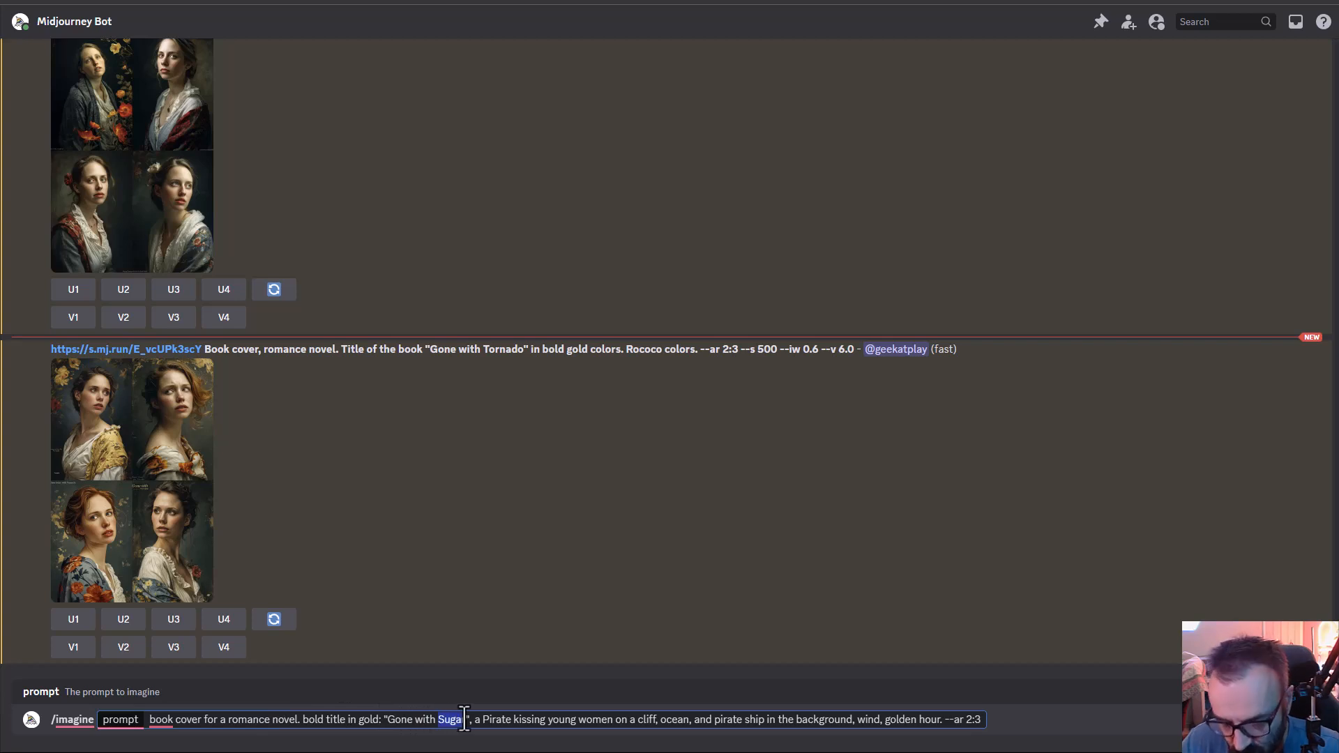
type("Tornado")
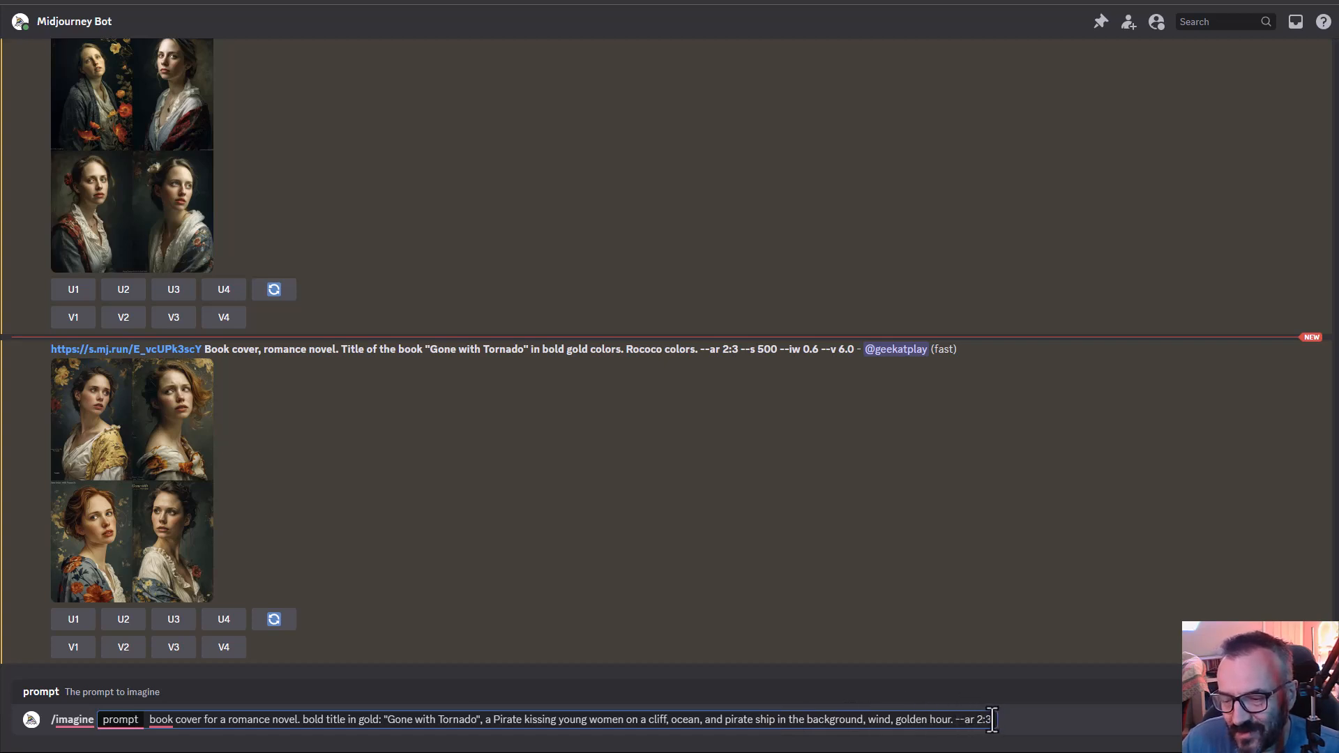
- Submit the pirate romance cover prompt and examine the resulting grid enlarged
key("Return")
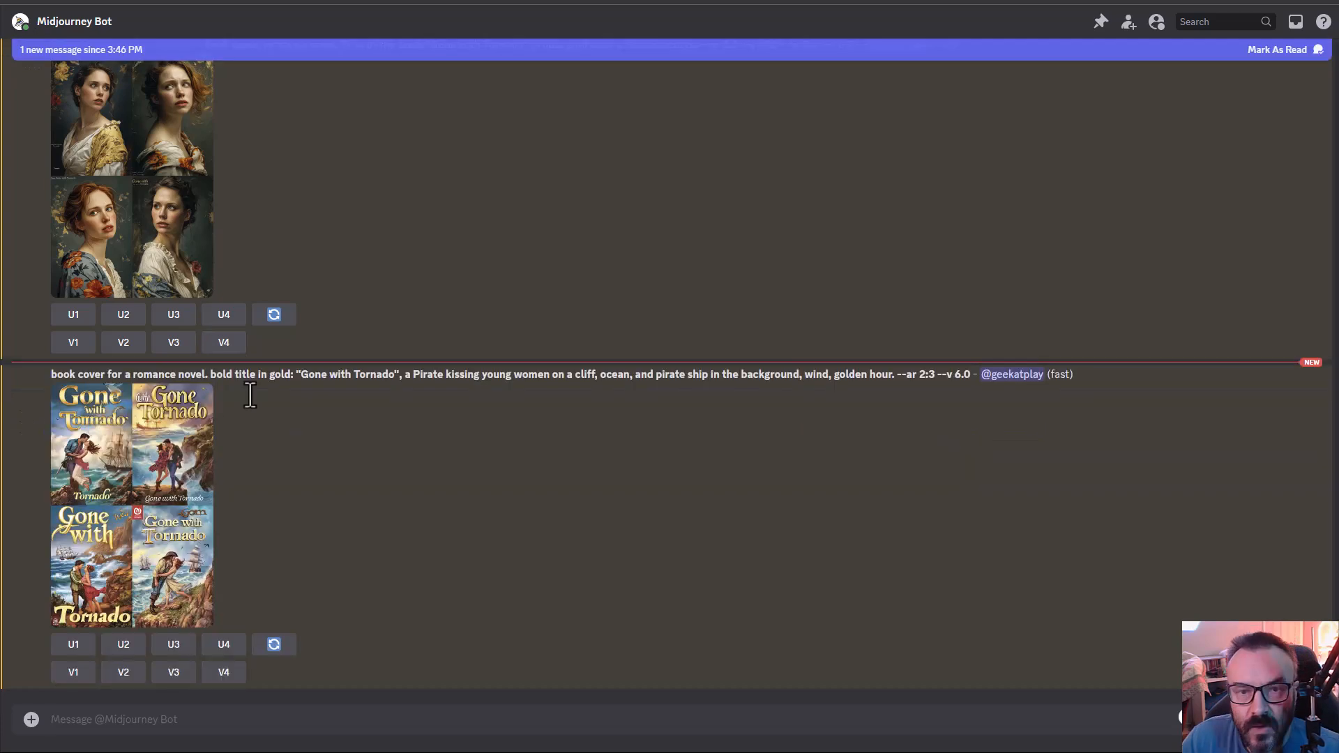
left_click(159, 460)
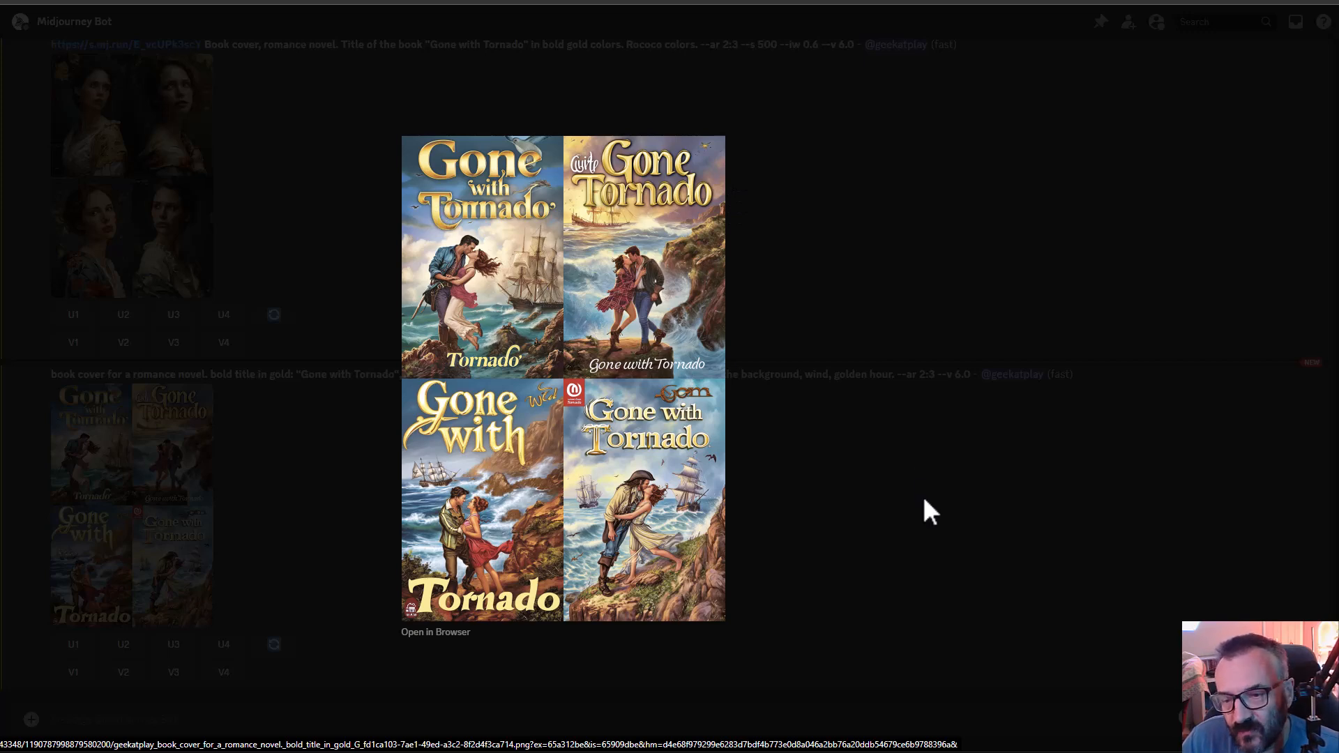
left_click(843, 542)
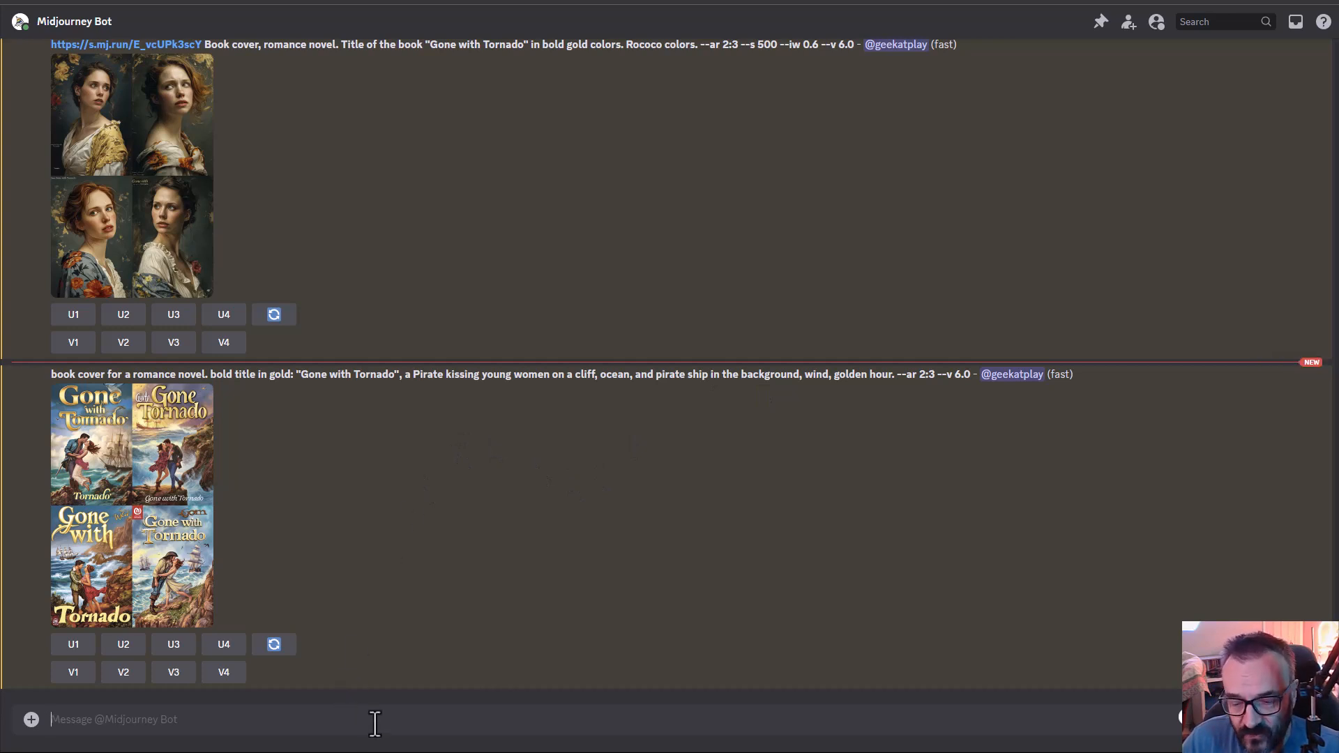
- Enter the /imagine prompt Book cover for genre {Art, Business, Cooking, Romance, Science fiction, Fantasy, Horror} with title: "Don't Eat Us" --ar 2:3
type("/")
key("Tab")
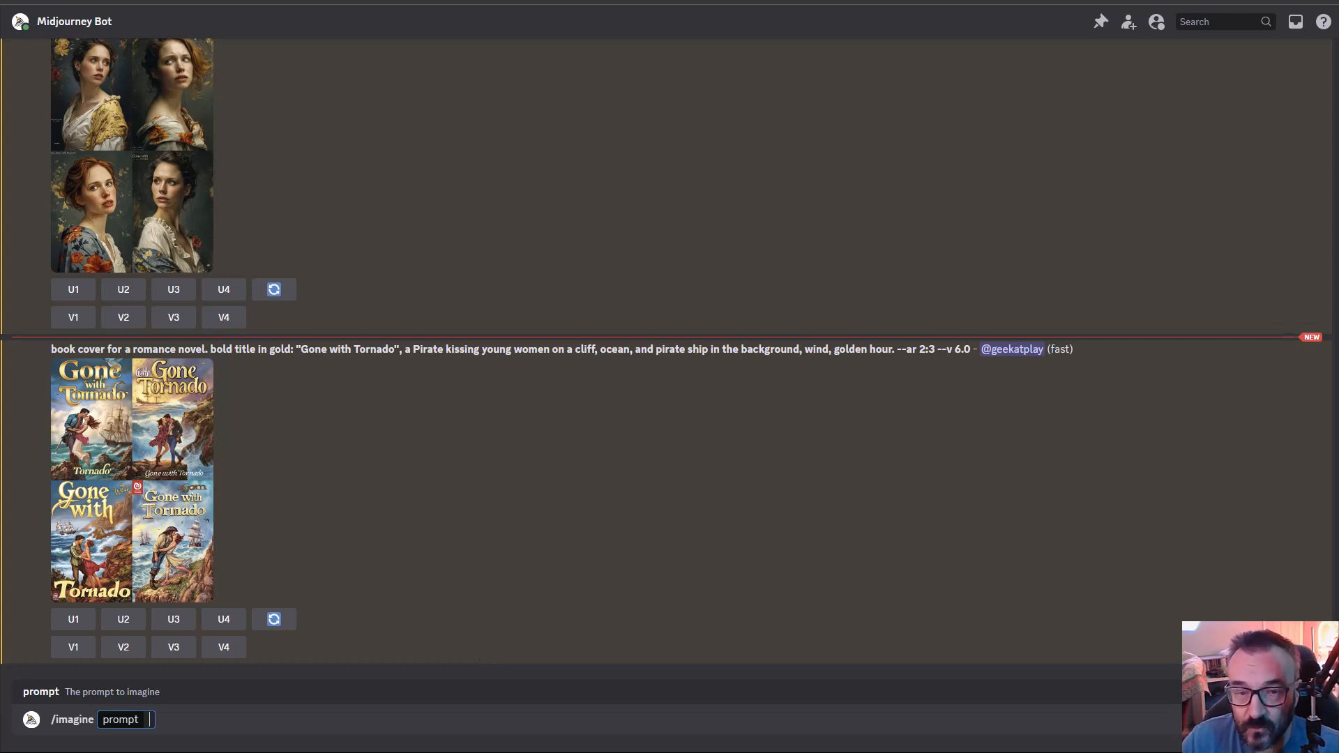
type("Book cover for genre {Art, Business, Cooking, Romance, Science fiction, Fantasy, Horror} with title : \"Don't Eat Us\" --ar 2:3")
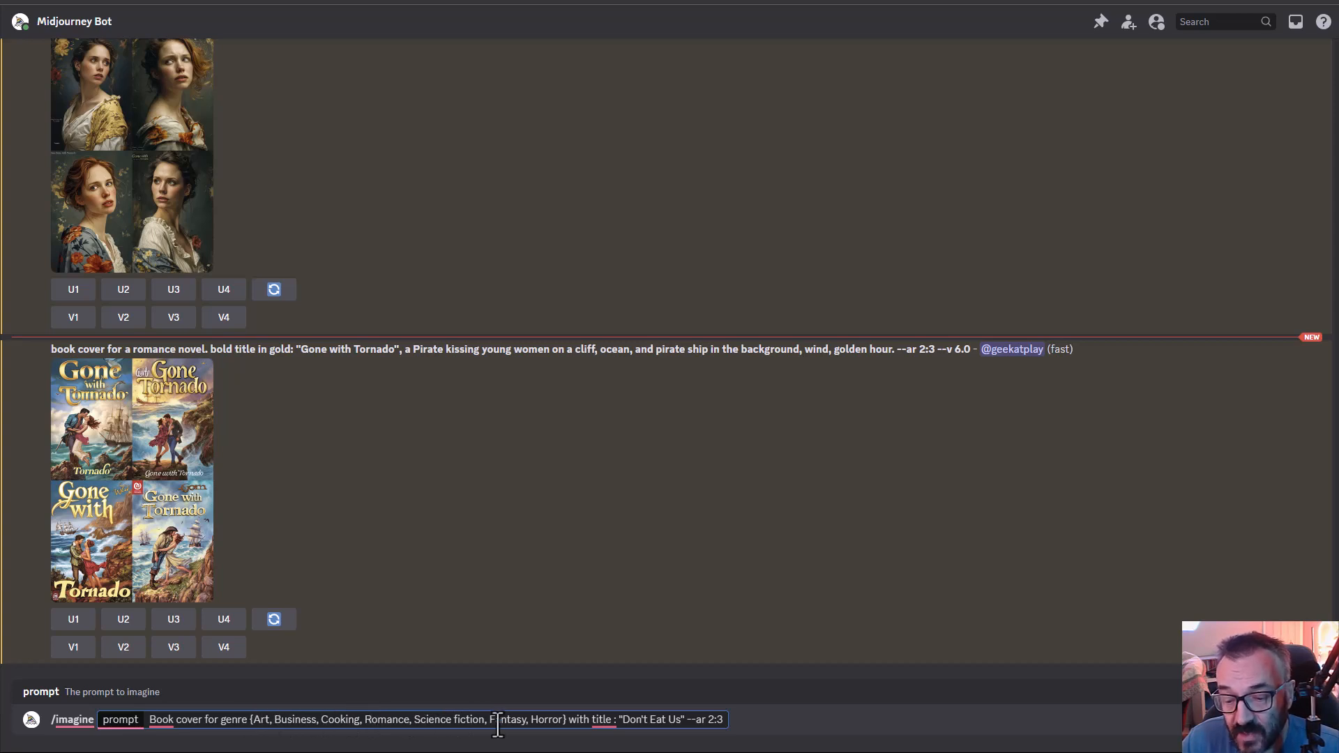
right_click(601, 719)
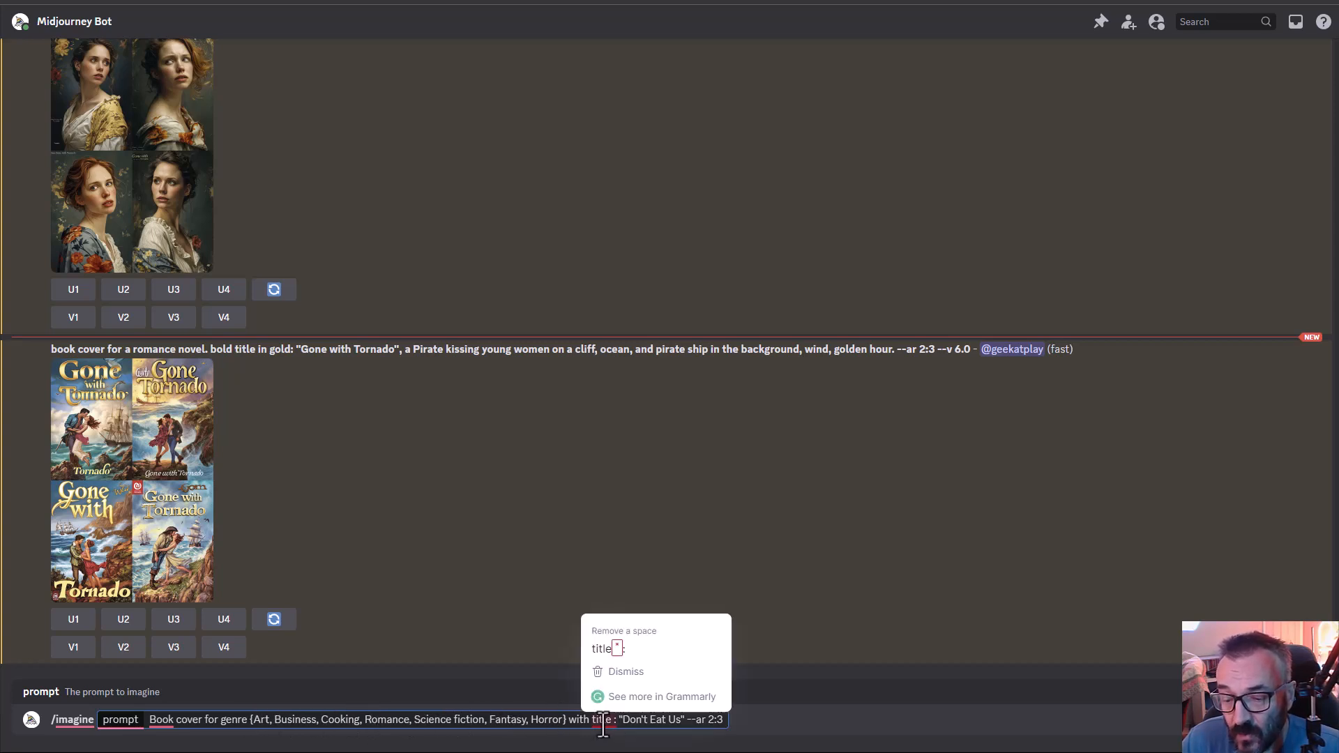
left_click(620, 651)
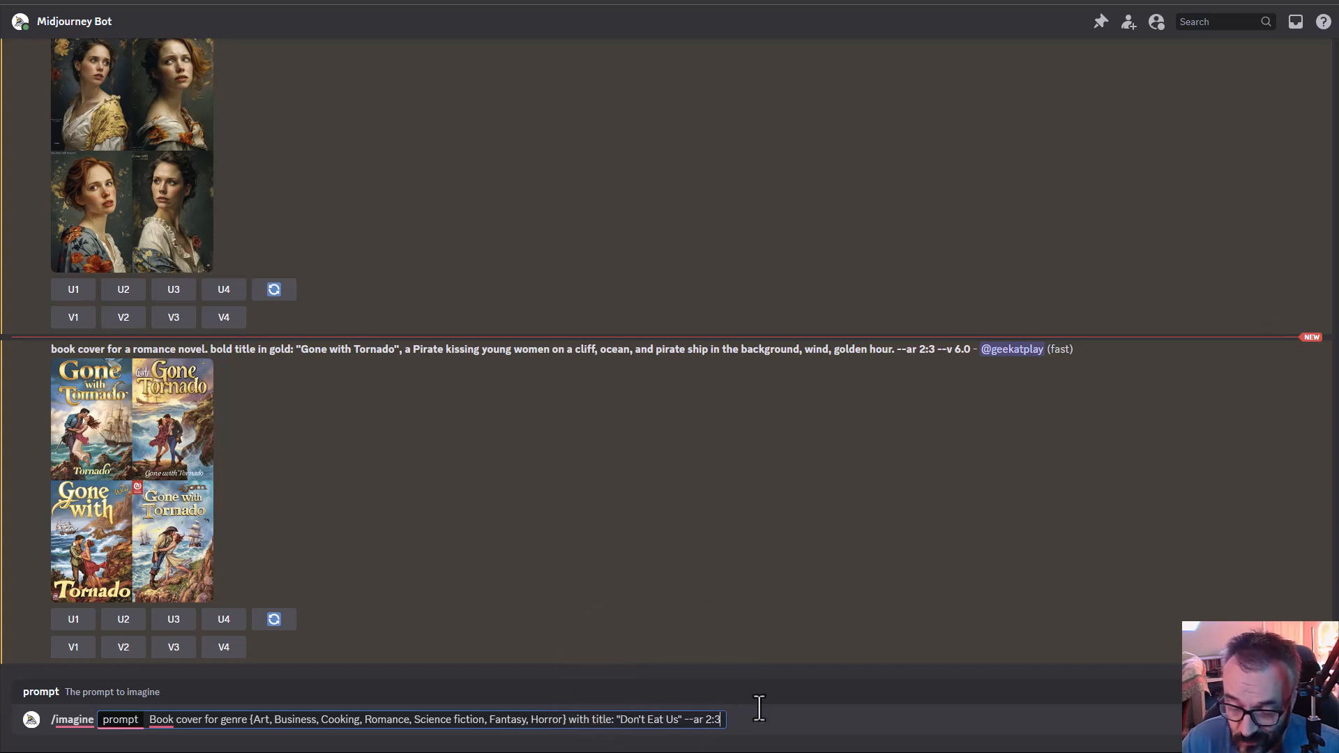
- Submit the genre permutation prompt, approve generating all seven variations and view the Business genre grid enlarged
key("Return")
left_click(84, 661)
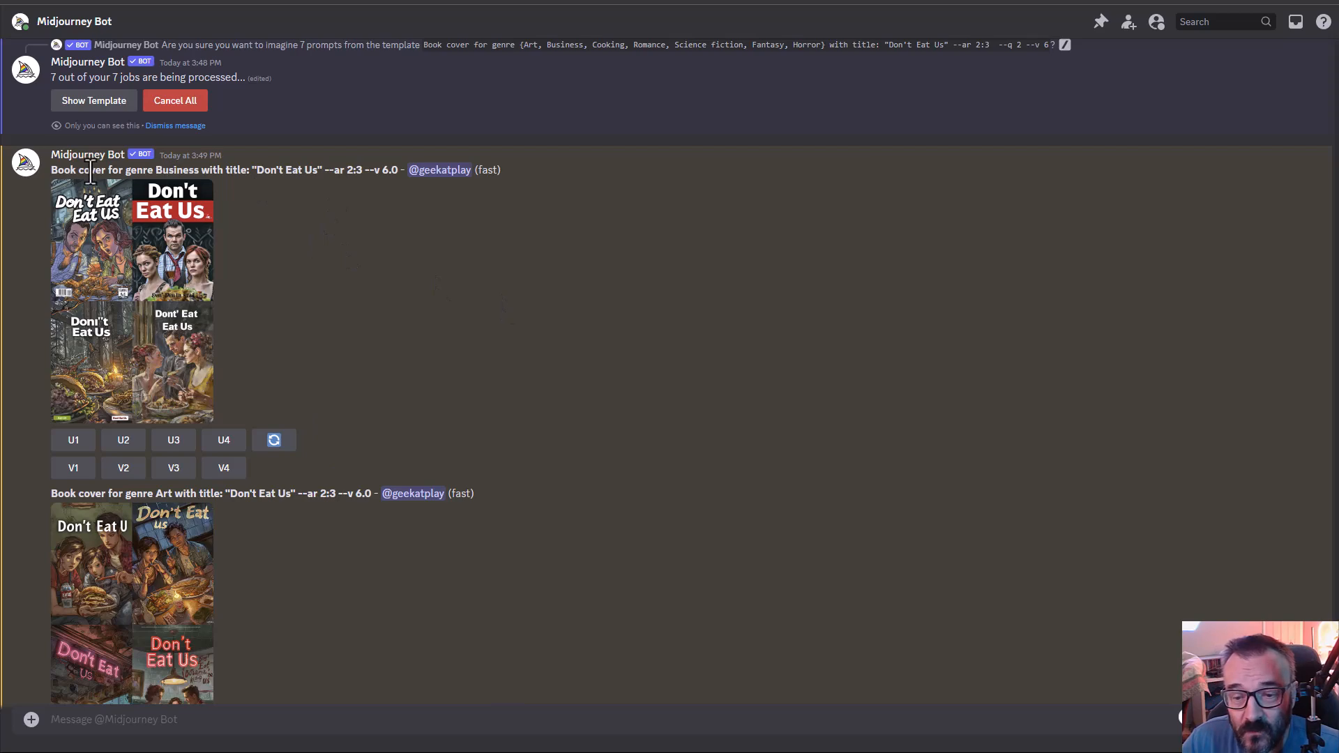
left_click(140, 338)
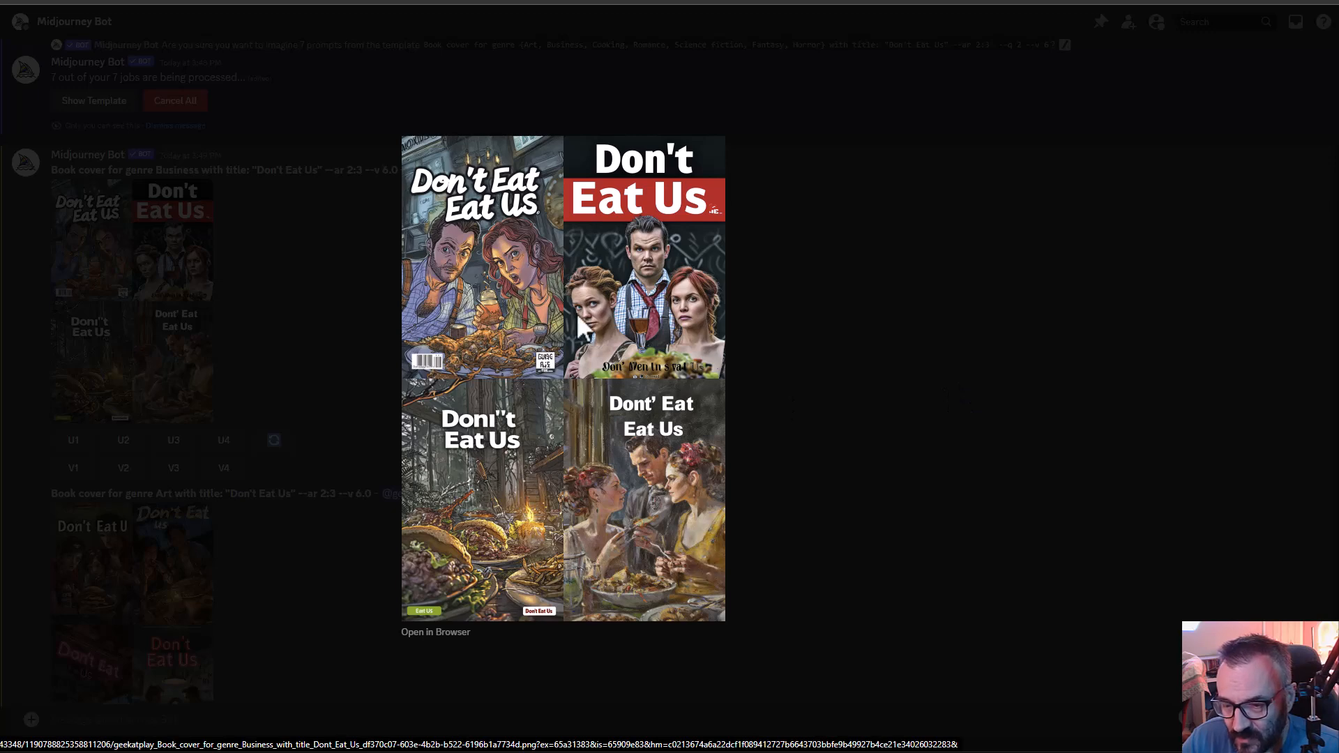
- Close the Business genre grid and examine the Art and Cooking genre cover grids enlarged
left_click(814, 435)
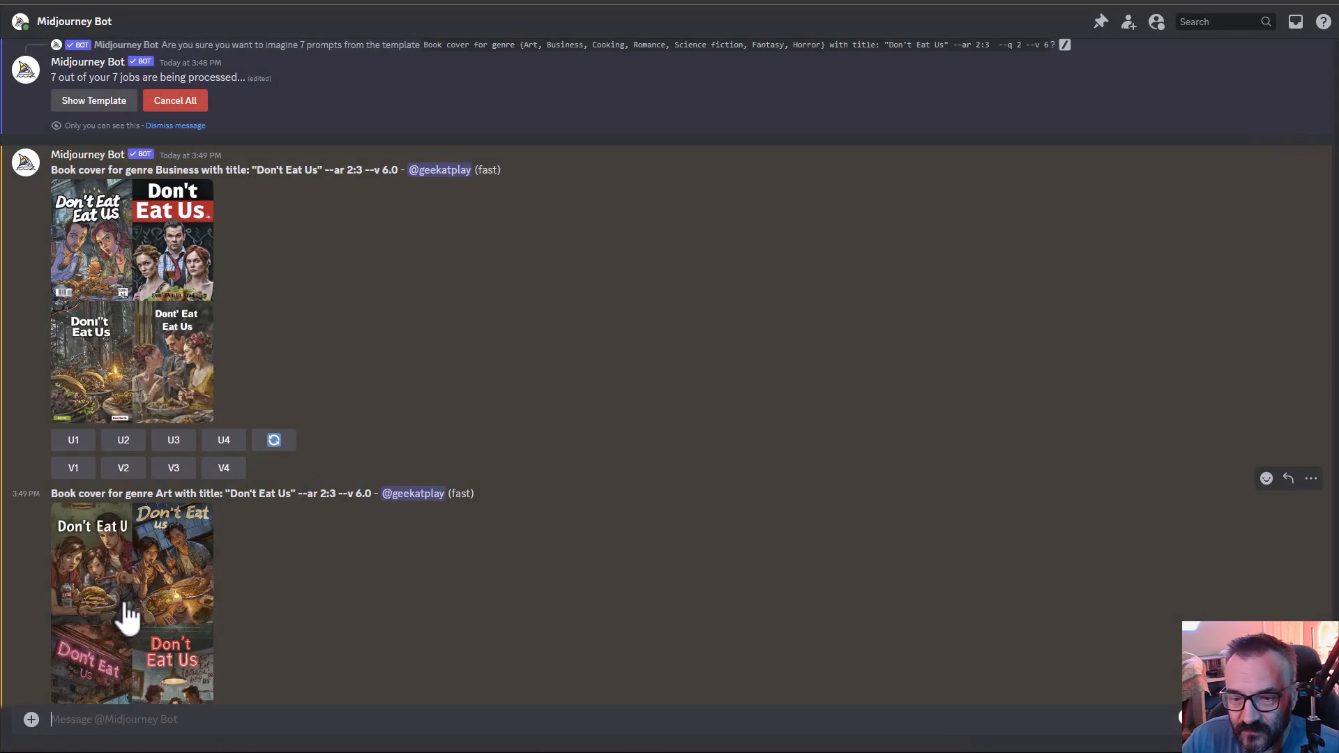
left_click(131, 611)
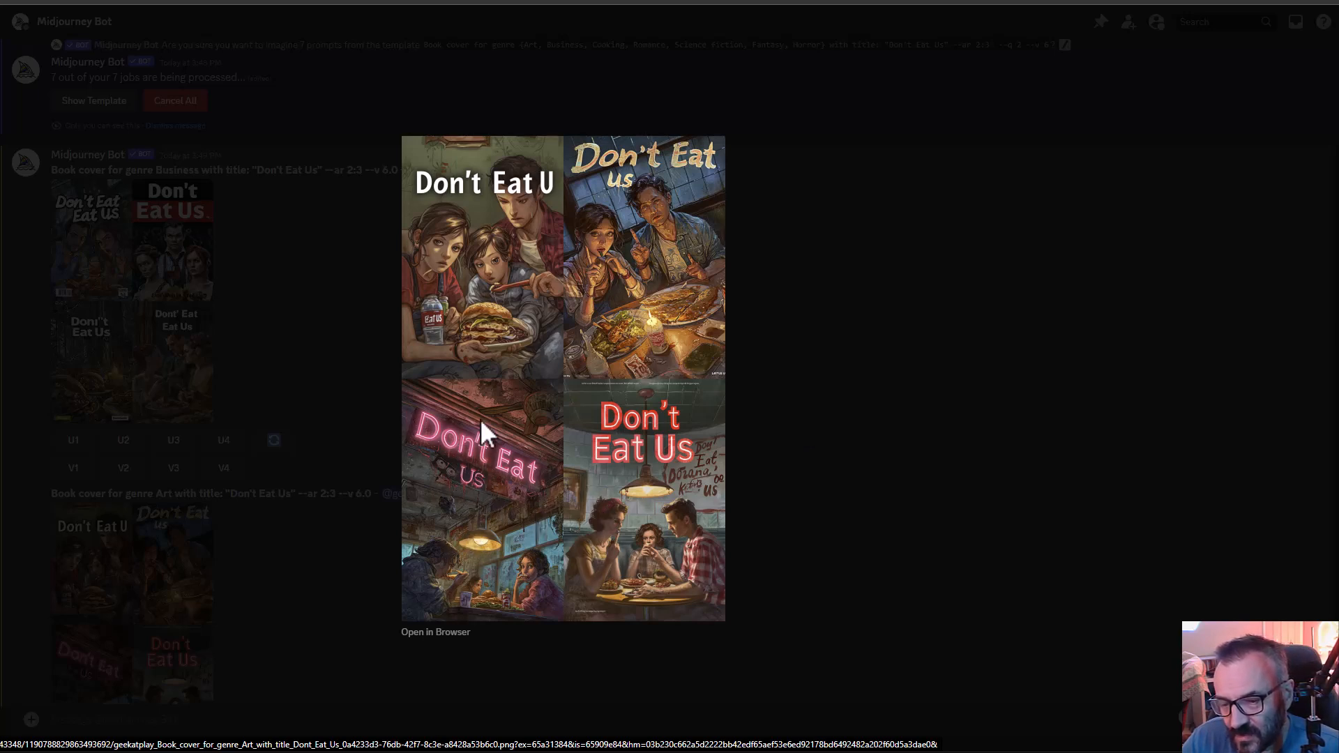
left_click(817, 510)
scroll(286, 453, "down", 2)
scroll(286, 450, "down", 5)
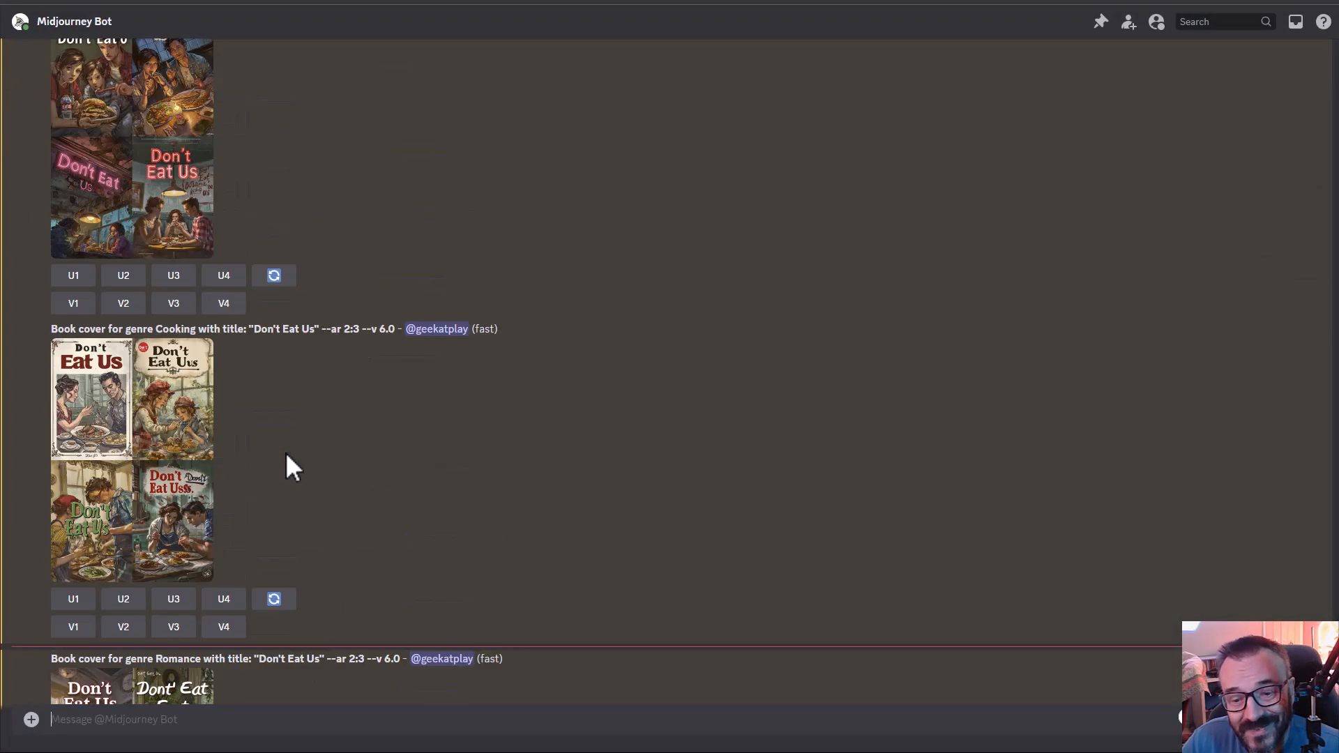
left_click(183, 453)
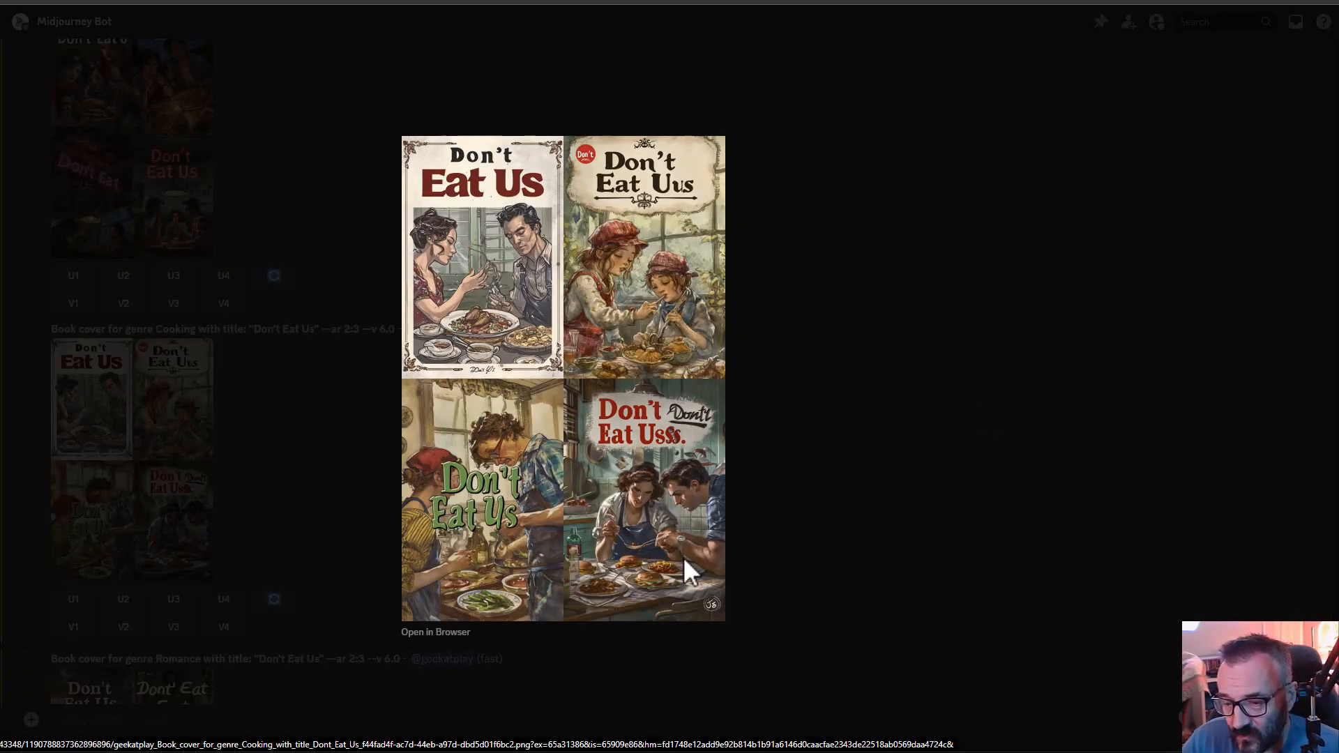
left_click(831, 504)
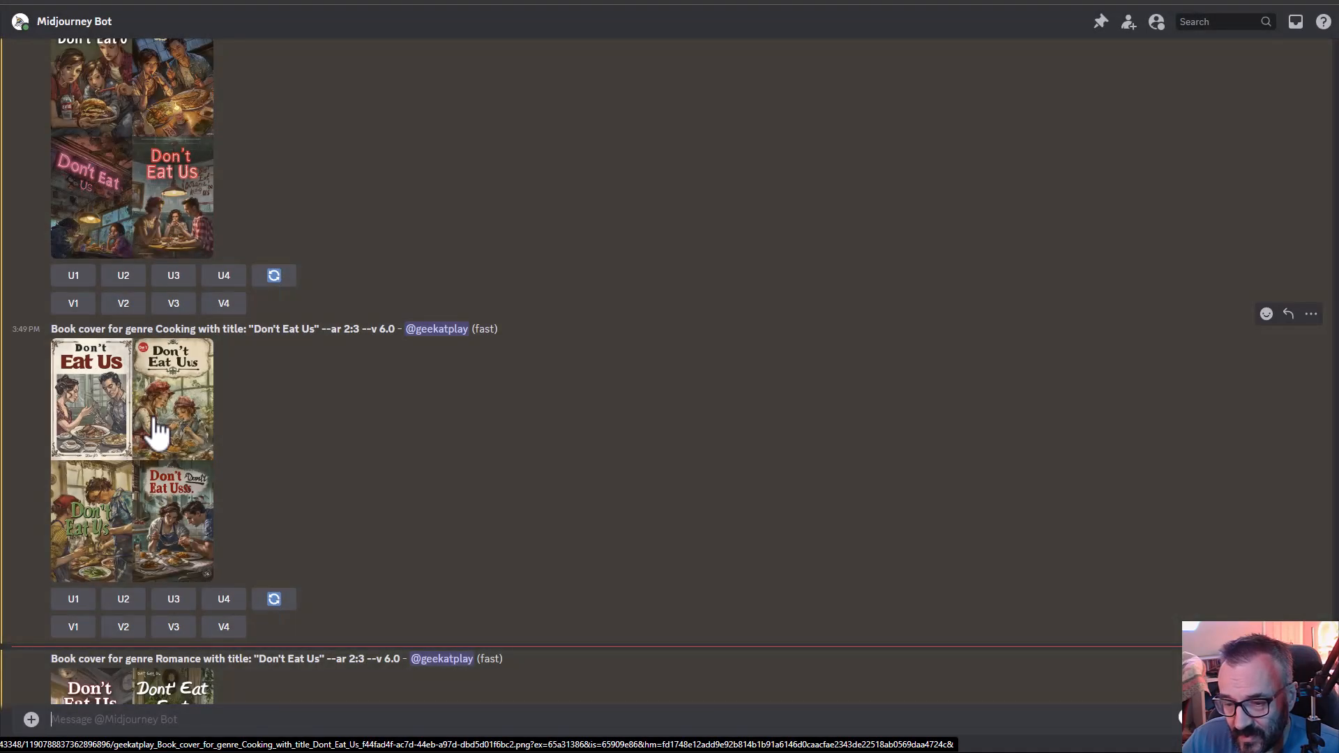
- Examine the Romance and Fantasy genre cover grids for "Don't Eat Us" enlarged
scroll(157, 429, "down", 4)
left_click(180, 520)
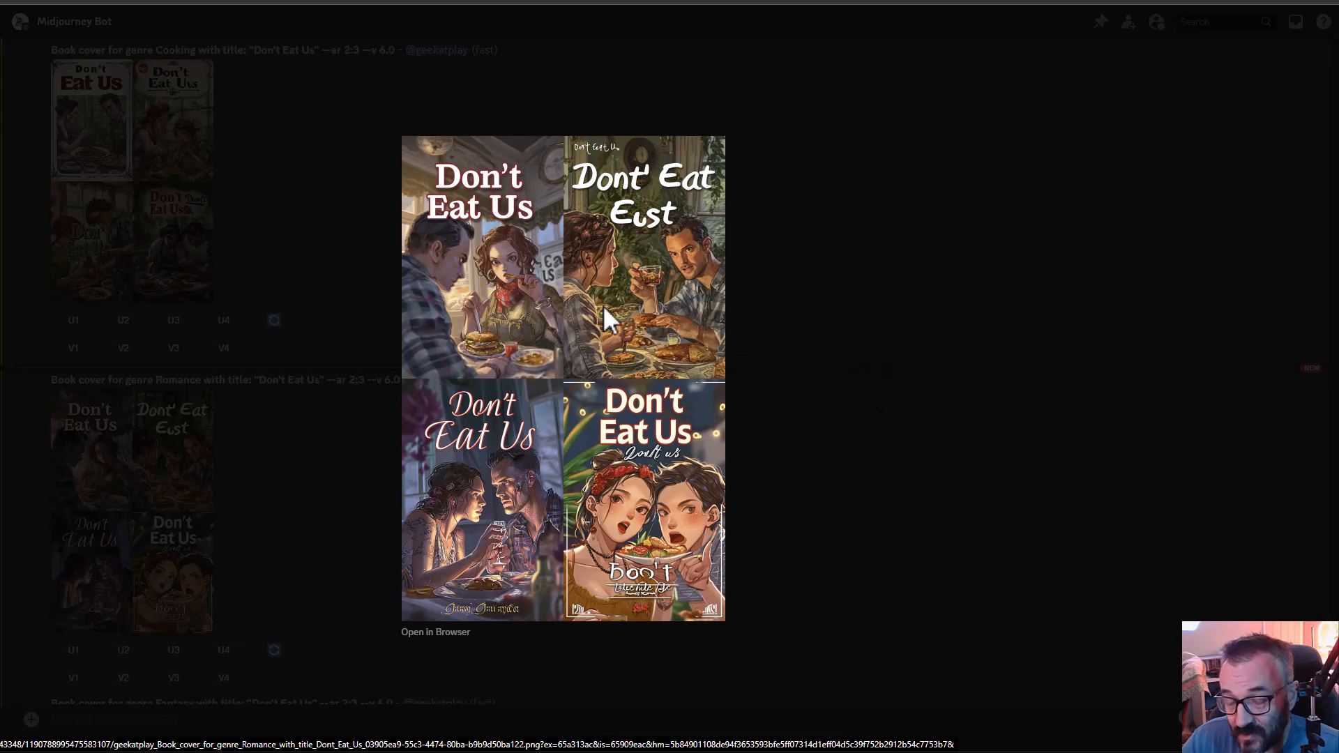
left_click(814, 451)
scroll(256, 401, "down", 7)
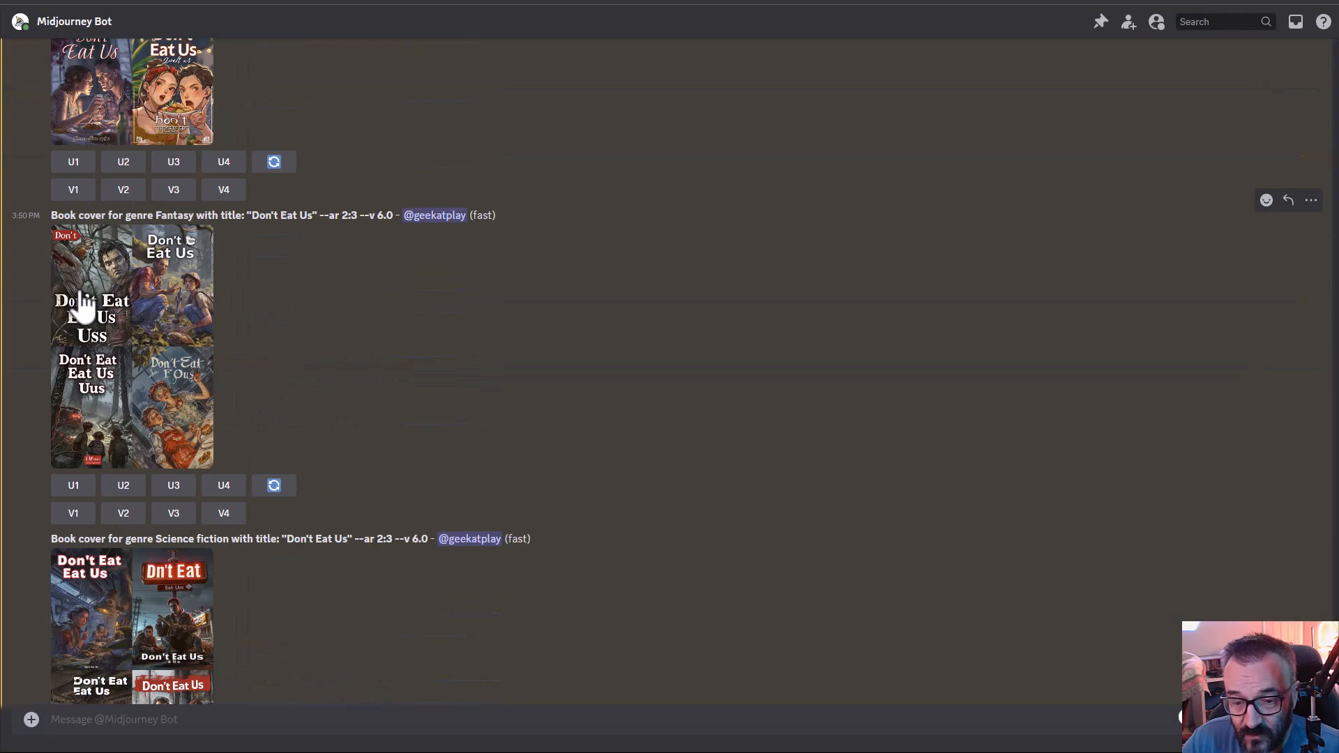
left_click(155, 338)
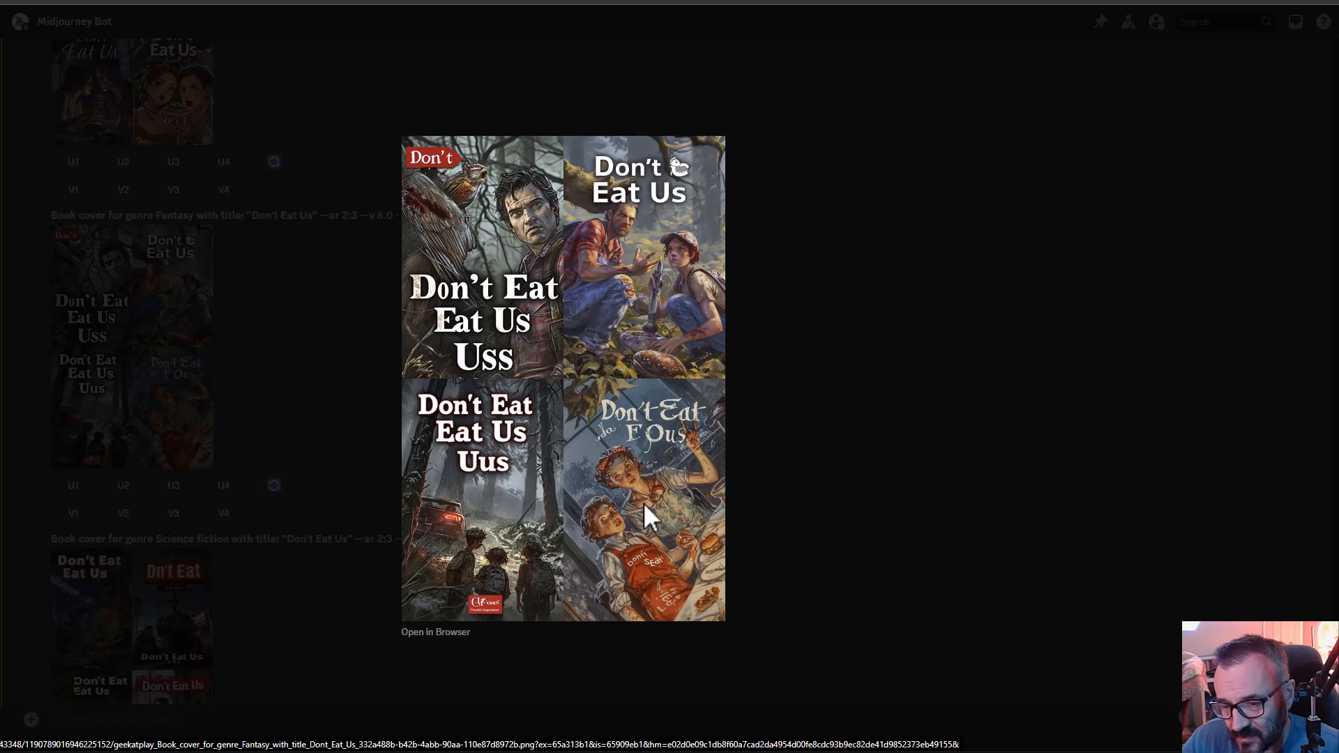
left_click(786, 494)
- Examine the Science fiction and Horror genre cover grids for "Don't Eat Us" enlarged
scroll(254, 470, "down", 4)
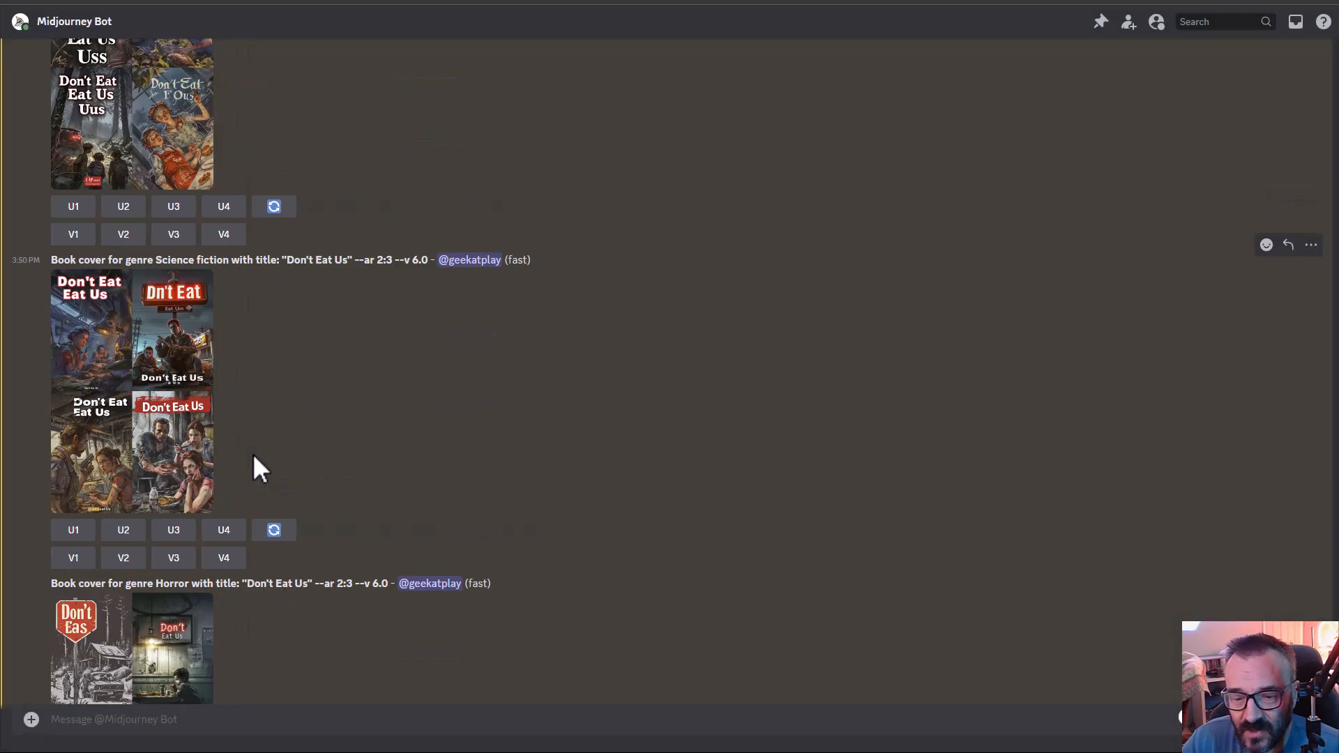
left_click(134, 395)
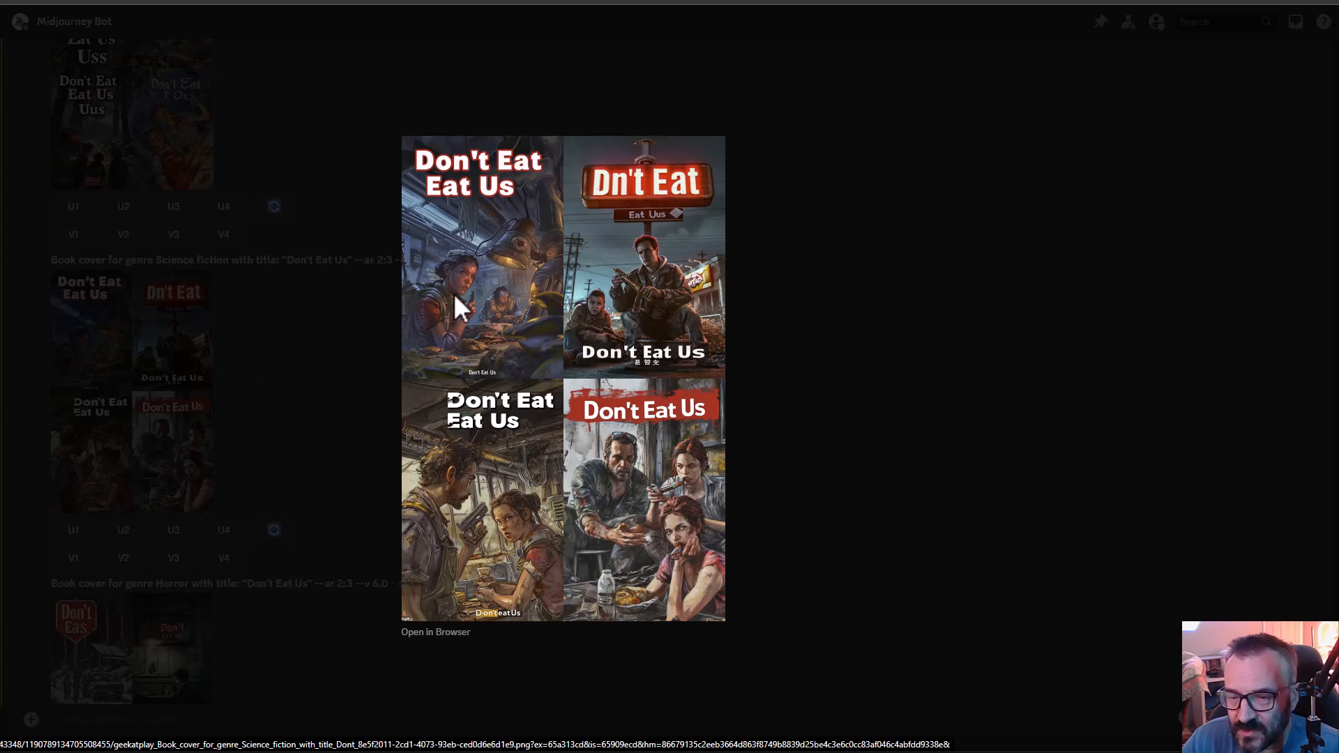
left_click(763, 329)
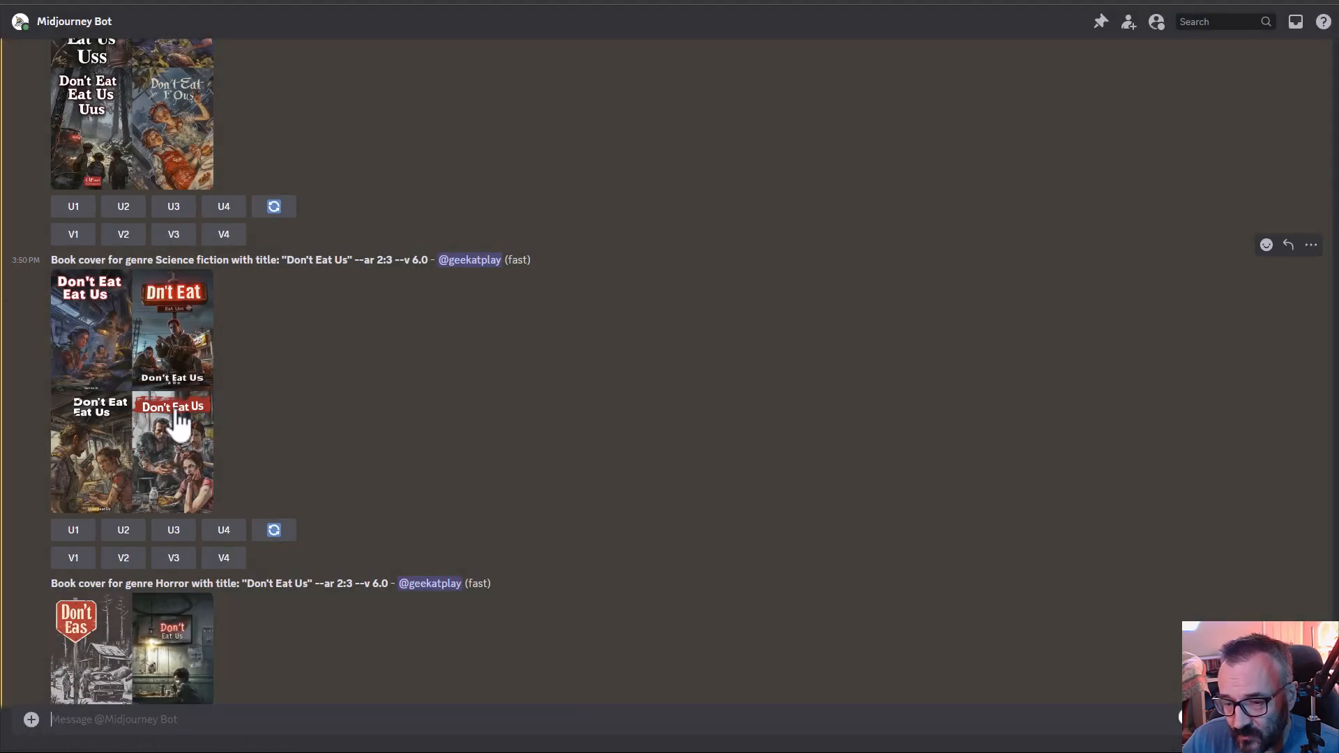
scroll(368, 464, "down", 3)
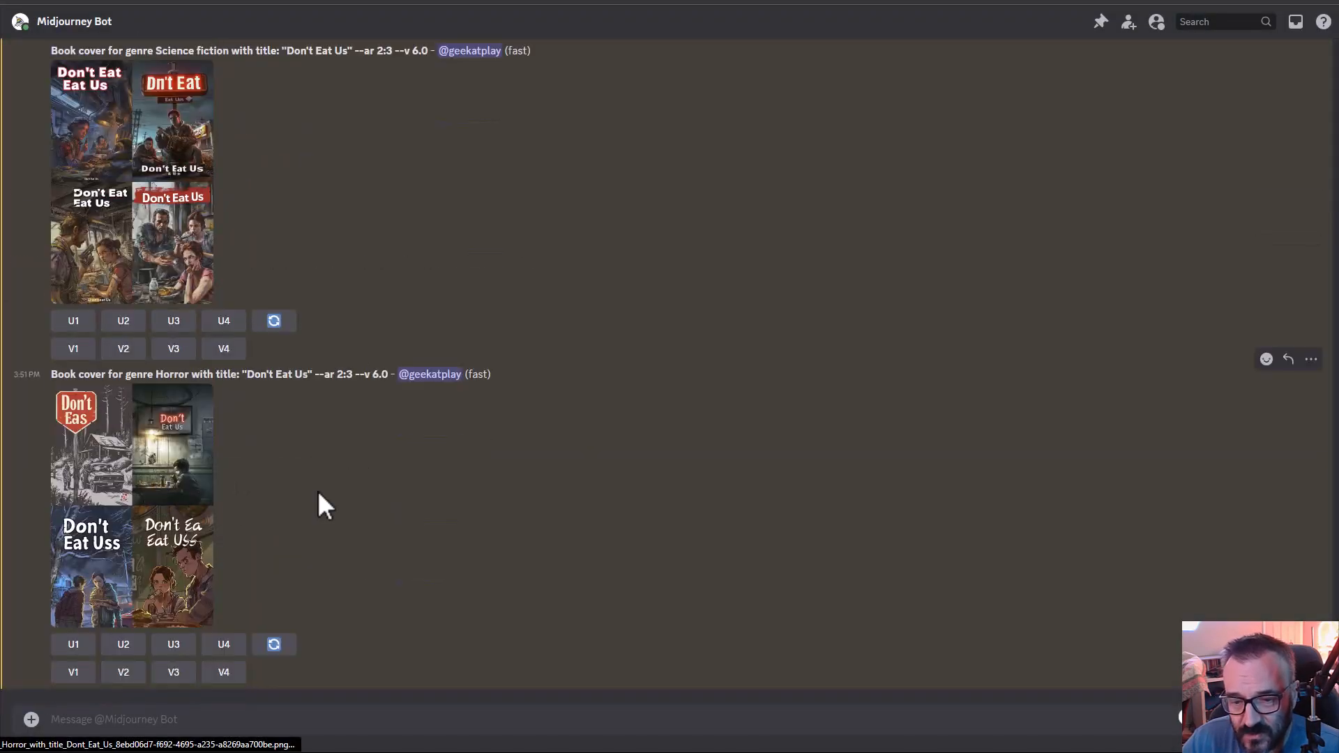
left_click(199, 499)
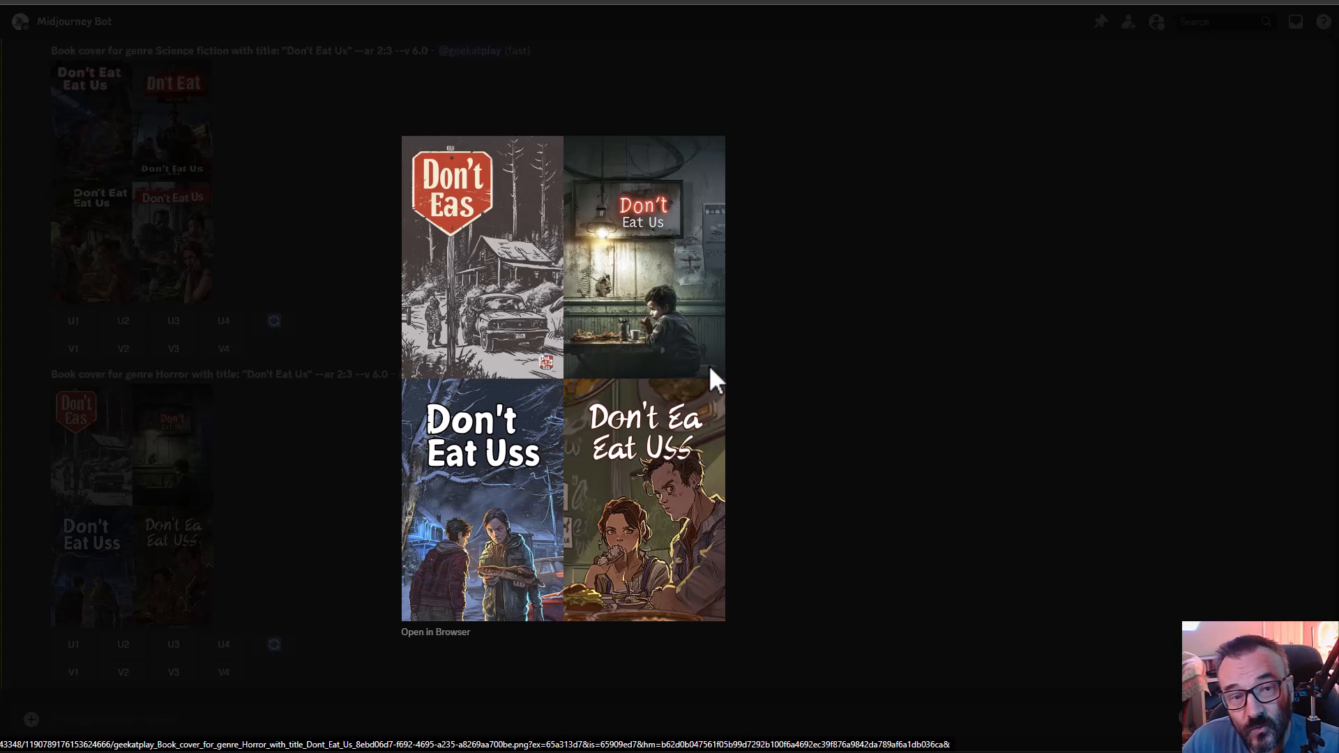
left_click(806, 369)
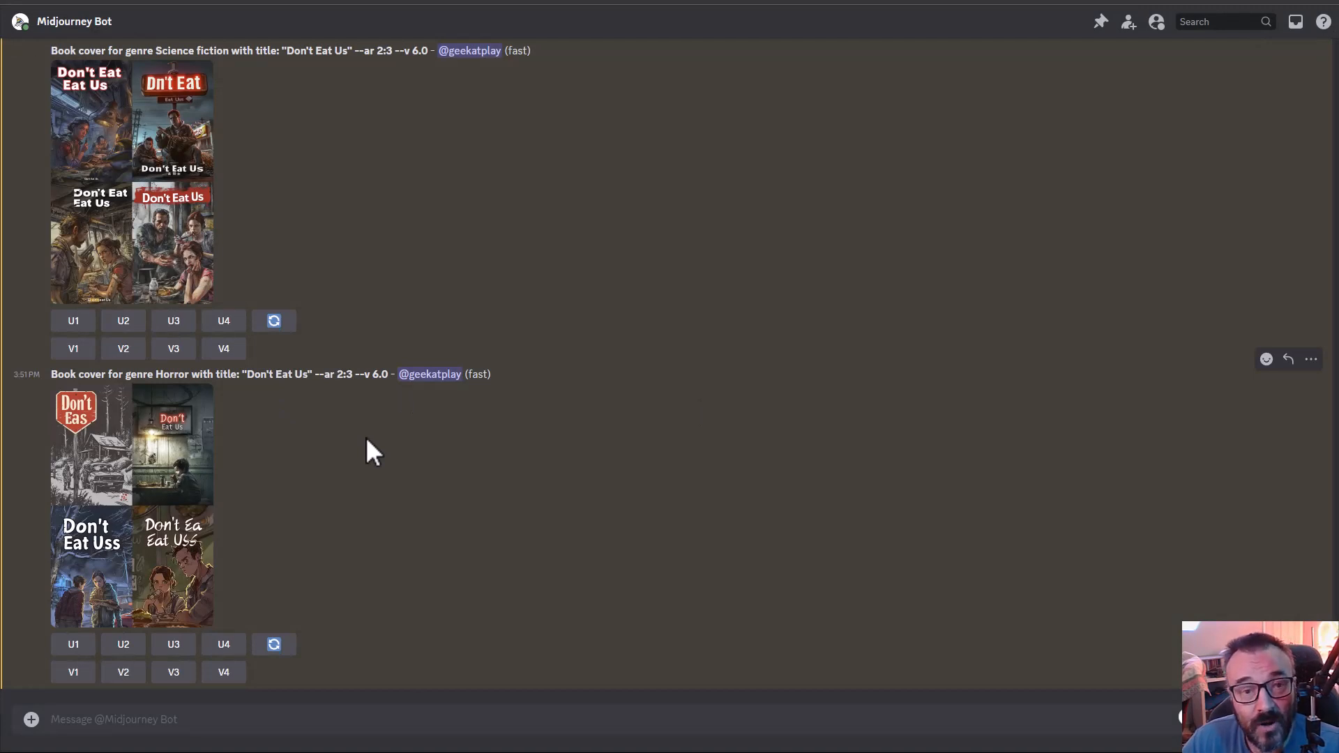
- Submit the /imagine prompt movie poster , horror scene. title "Get out" --ar 2:3
type("/imagine prompt movie poster , horror scene. title \"Get out\" --ar 2:3")
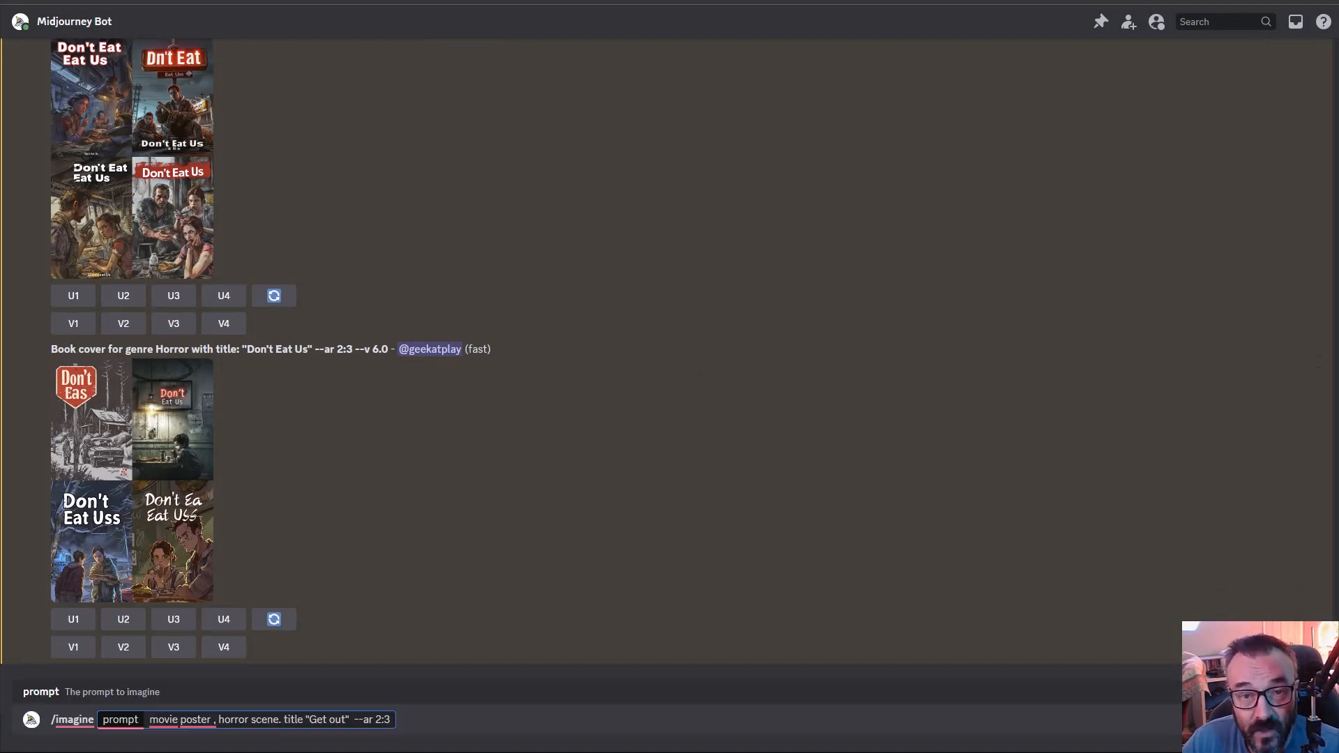
left_click_drag(391, 719, 149, 721)
key("ctrl+c")
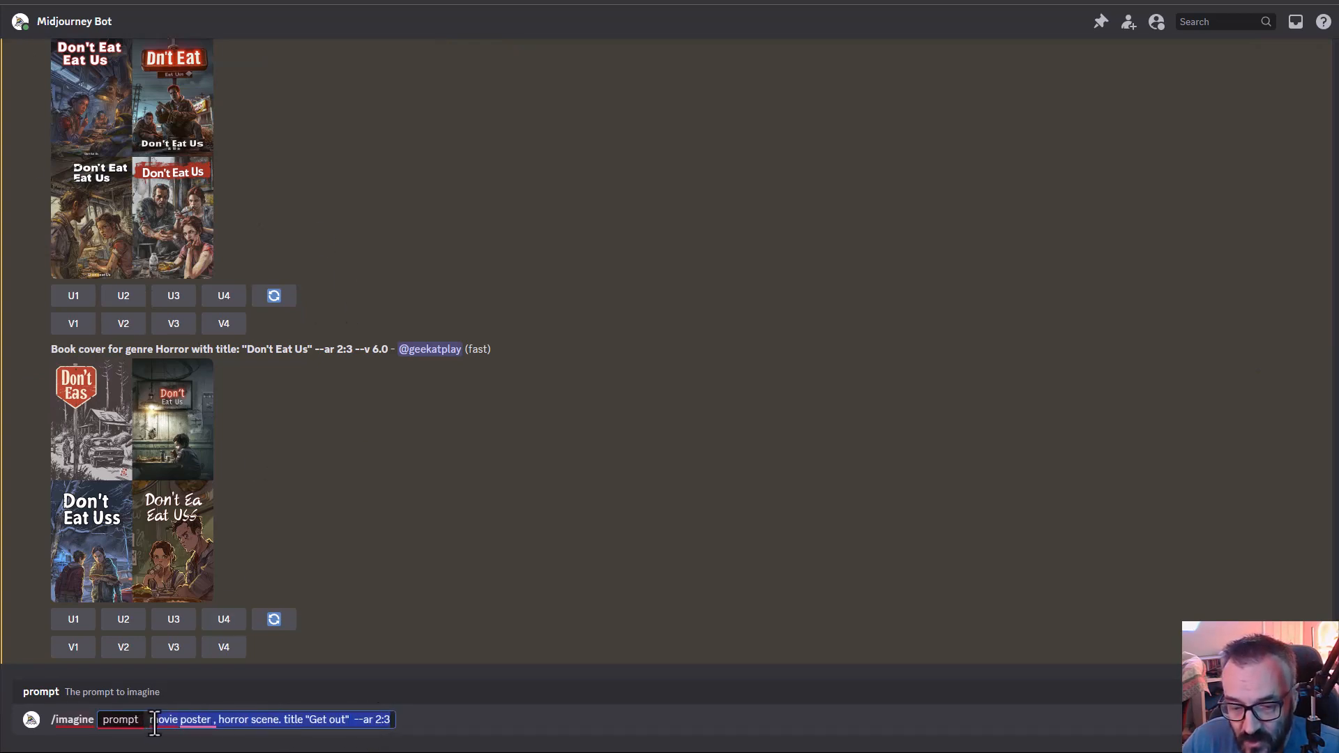
left_click(393, 719)
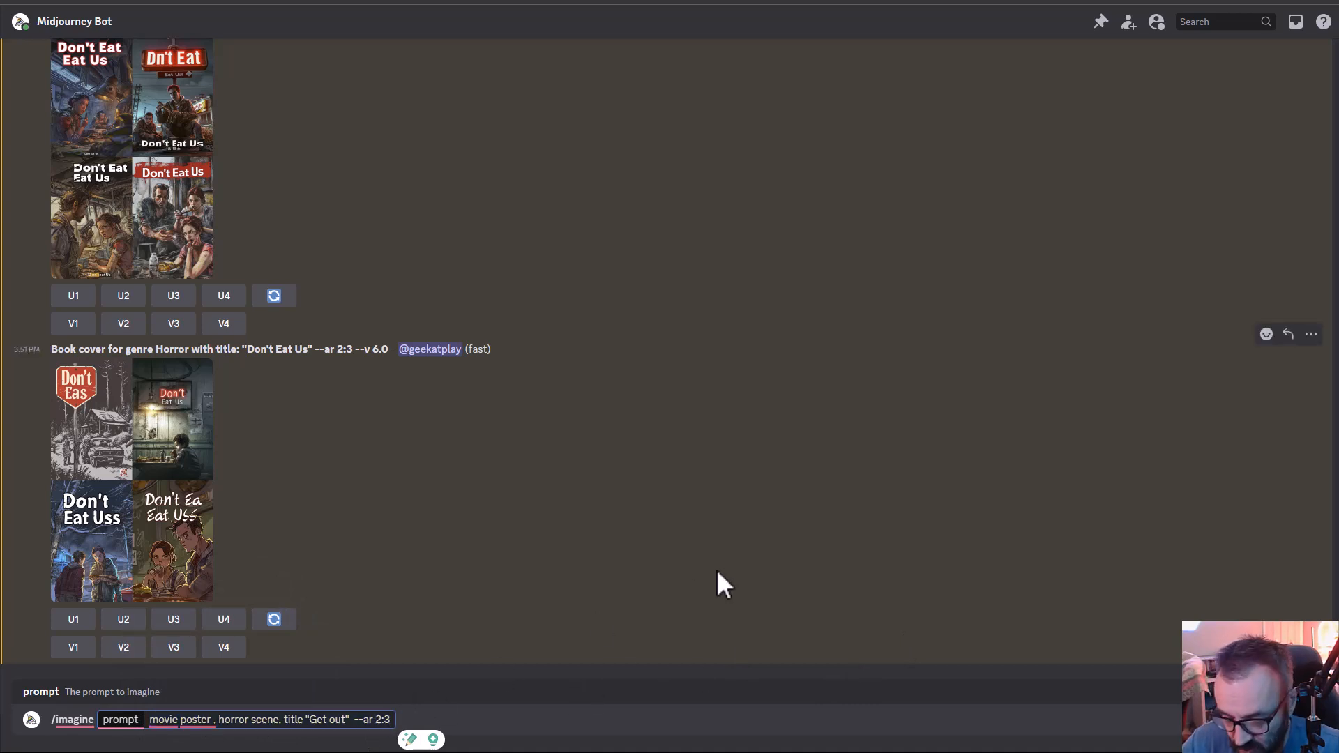
key("Return")
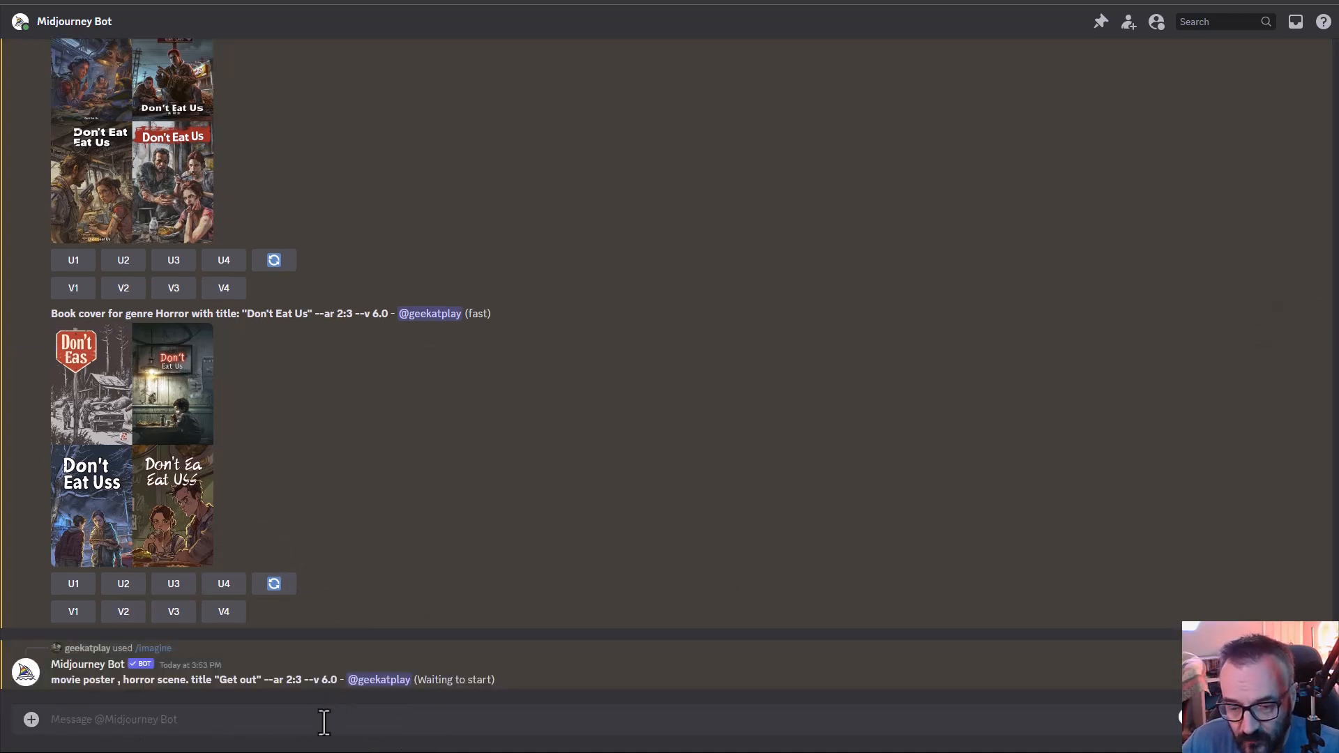
- Submit the /imagine prompt movie poster , horror scene. title "Get out", tag line: "no I can not" and credits at the bottom --ar 2:3
type("/im")
key("Return")
key("ctrl+v")
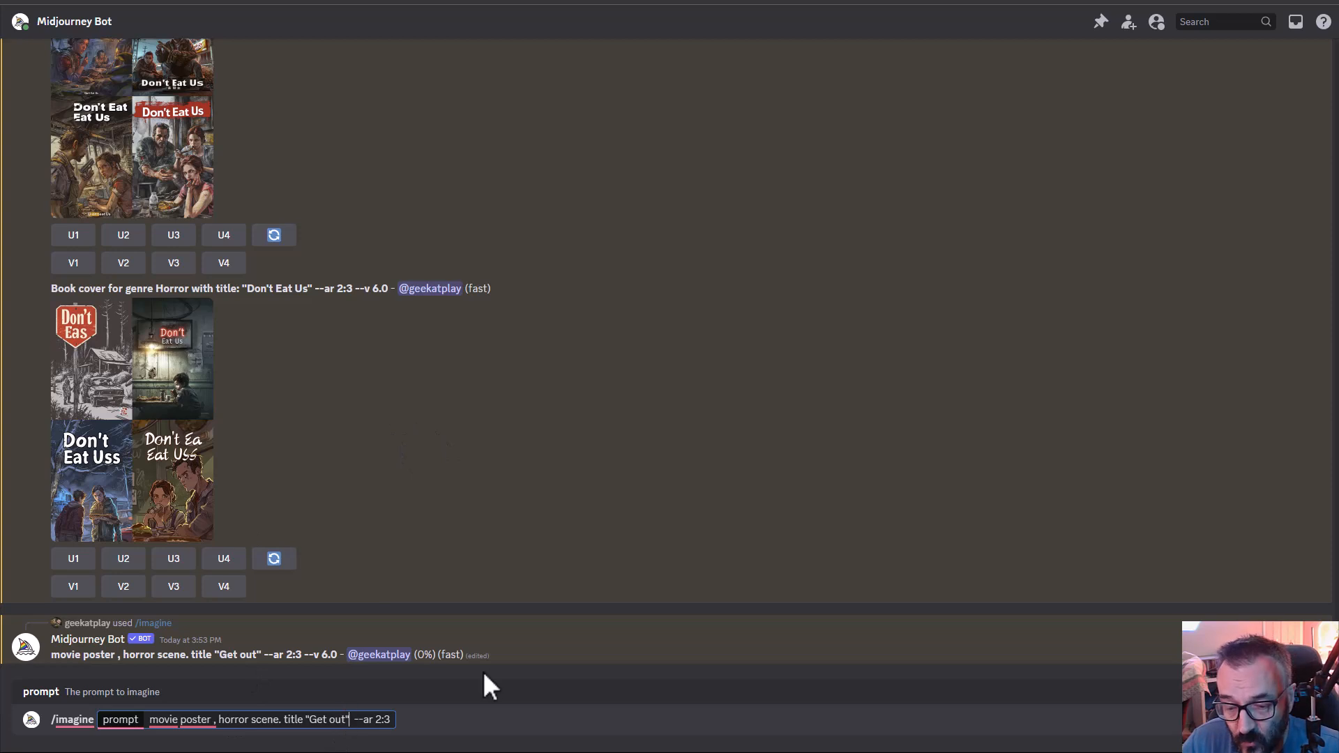
type(", tag")
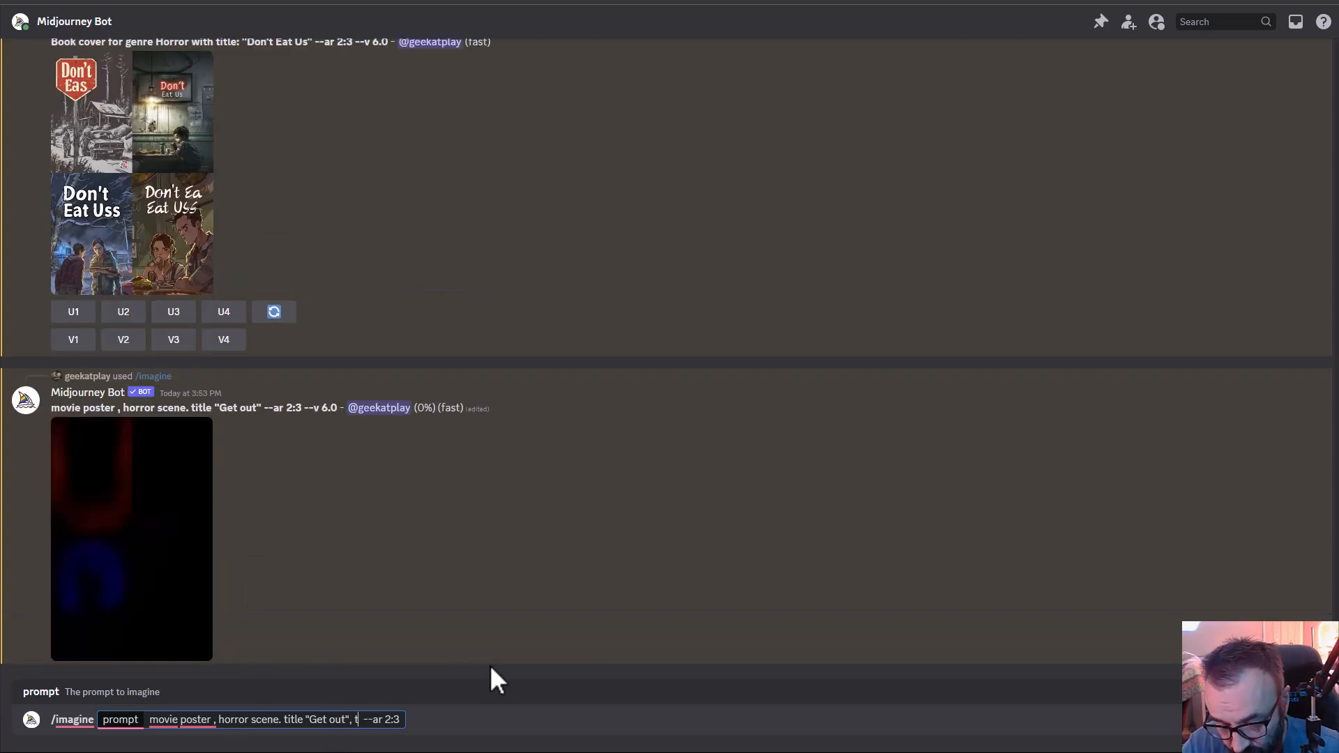
type(" line: ")
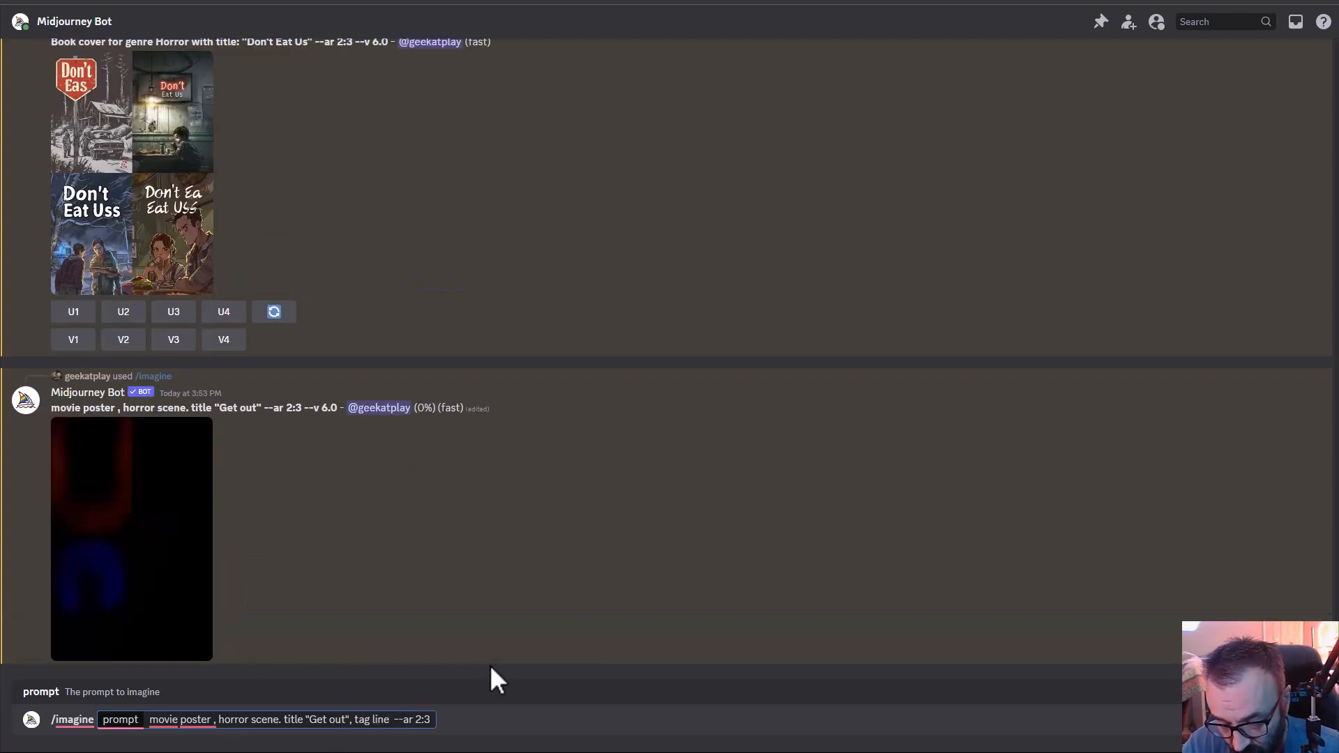
type("\"no l")
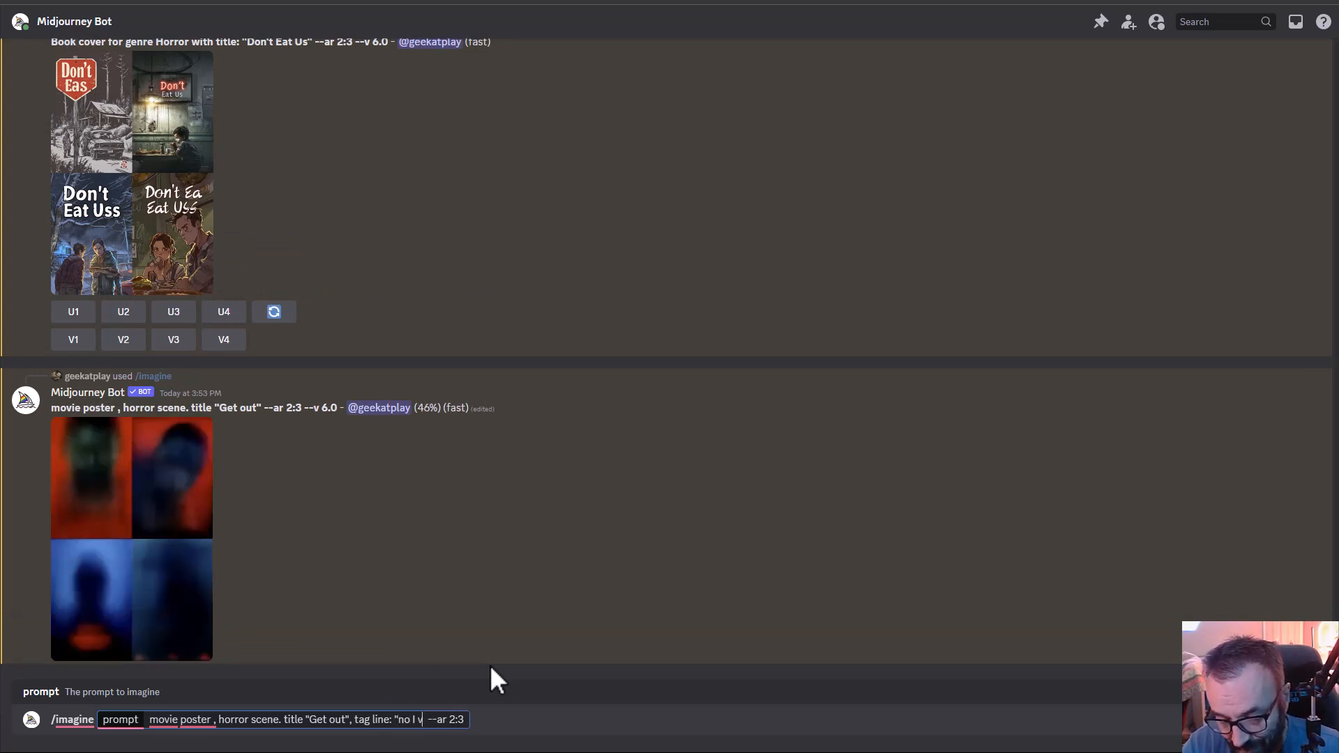
type(" can not")
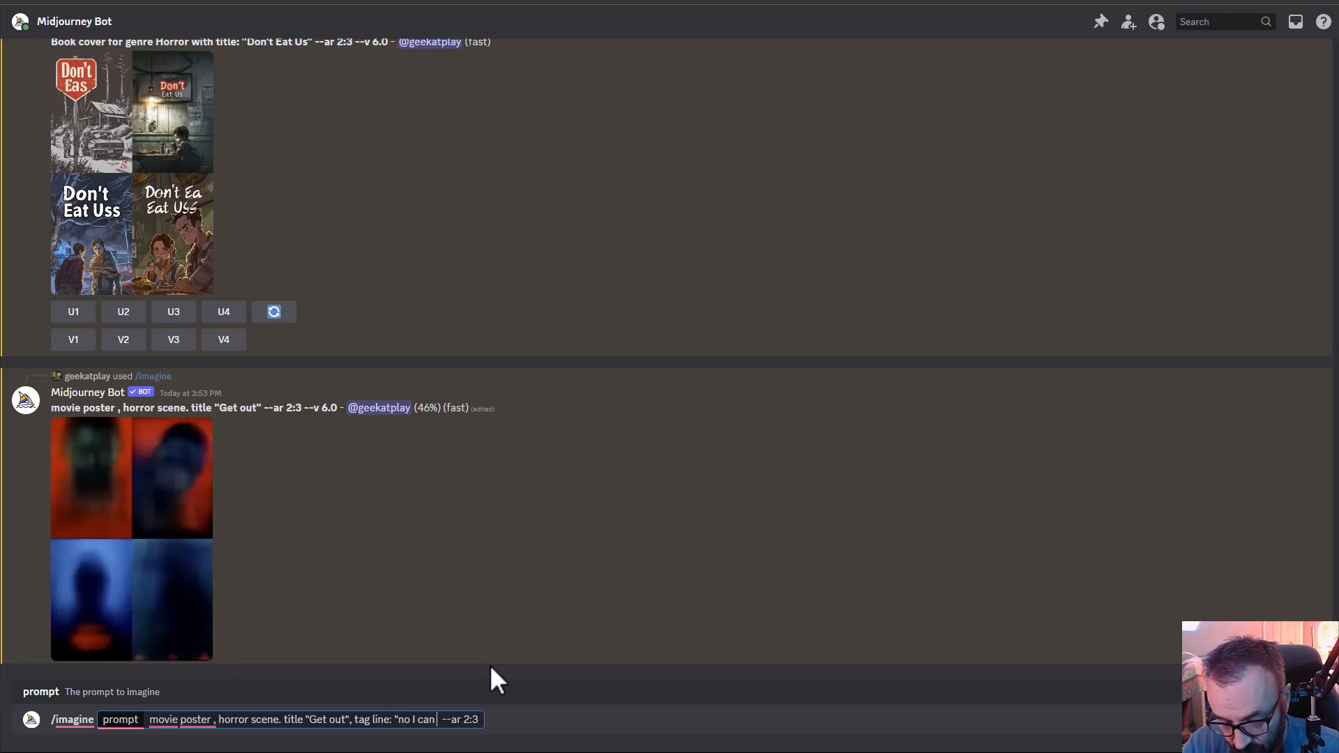
type("\" and")
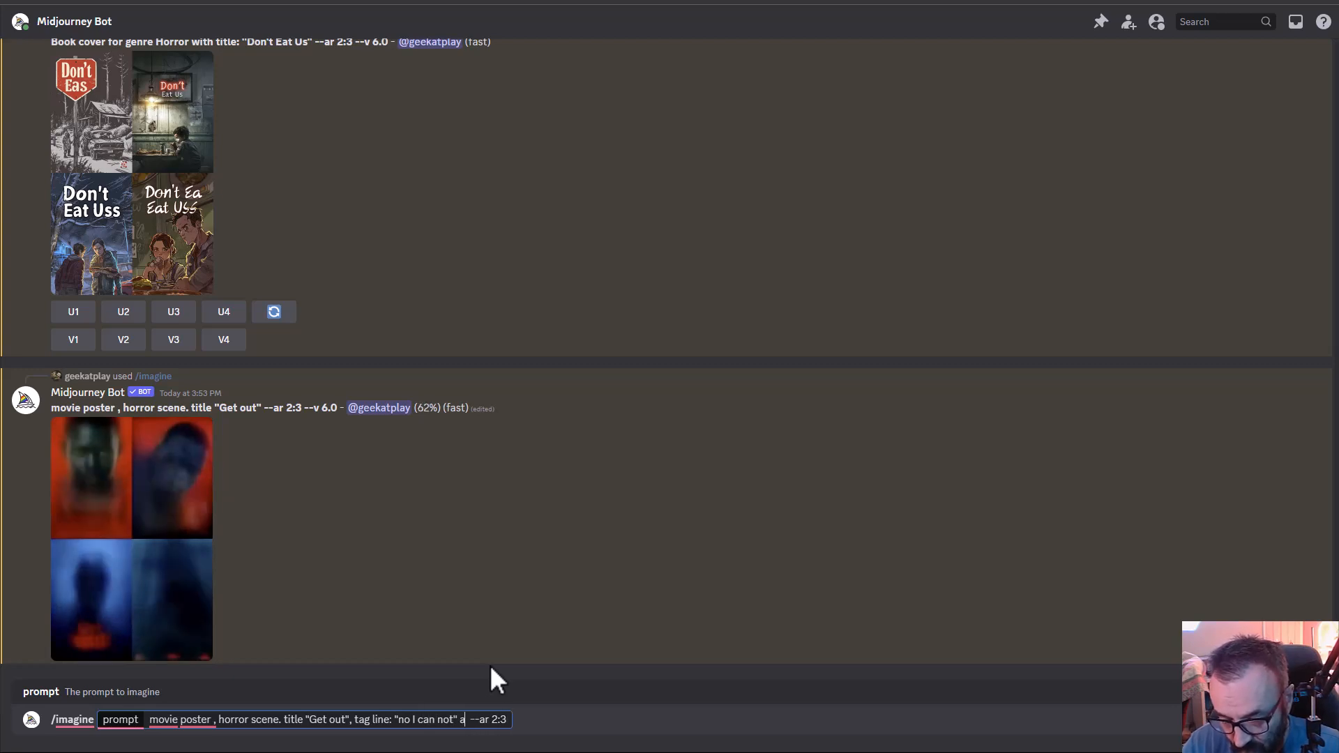
type(" credits")
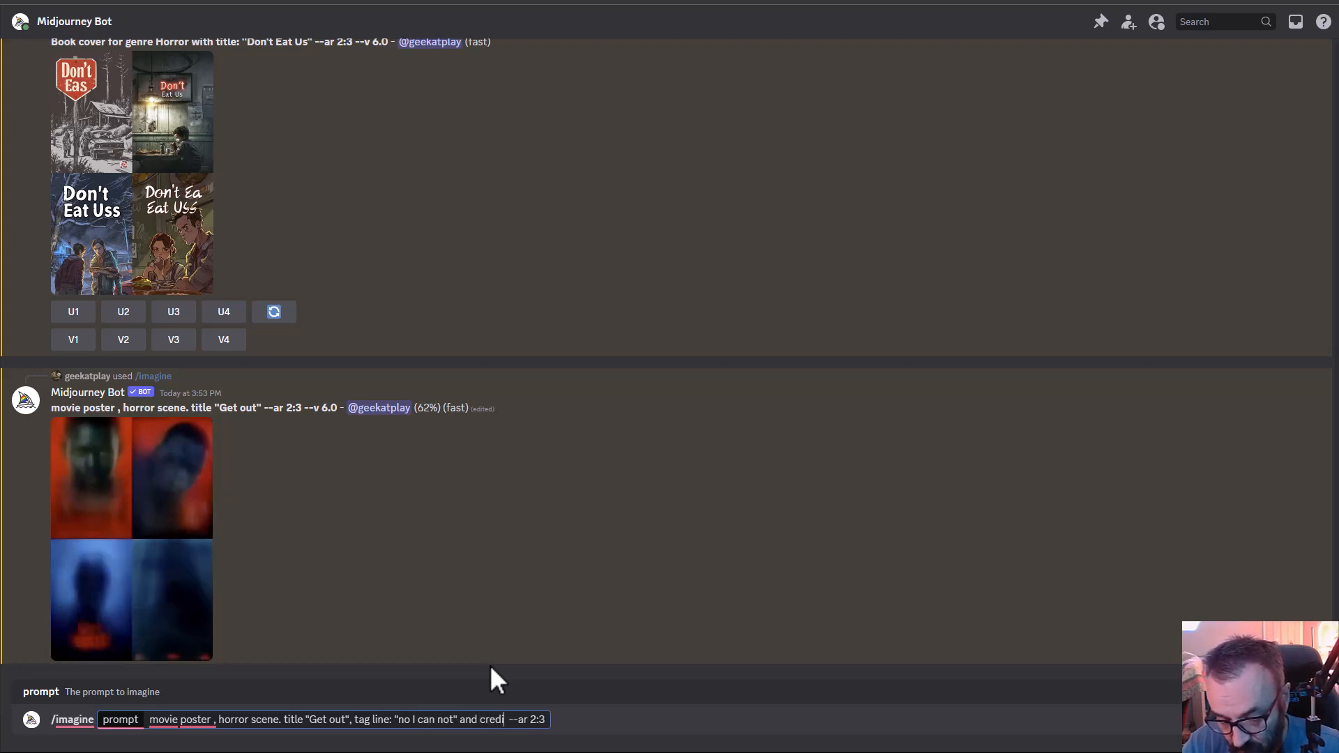
type(" at the bott")
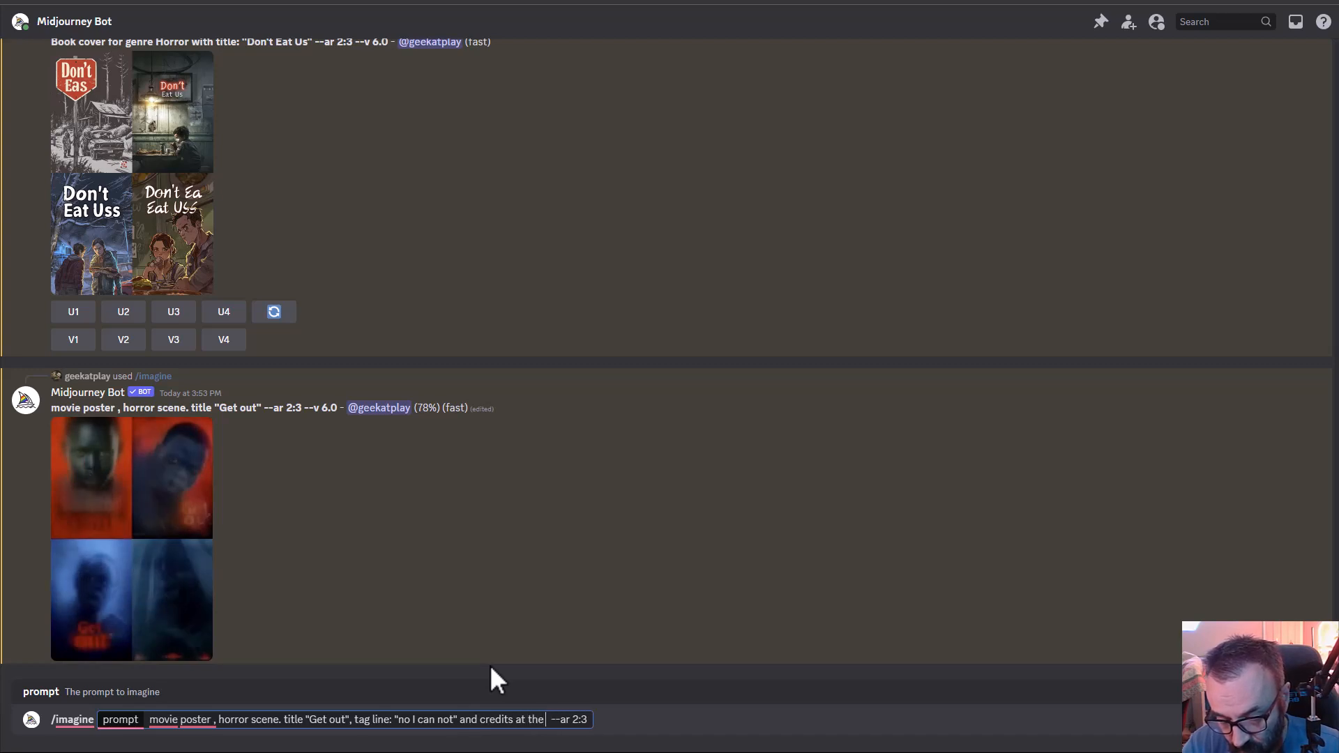
type("om")
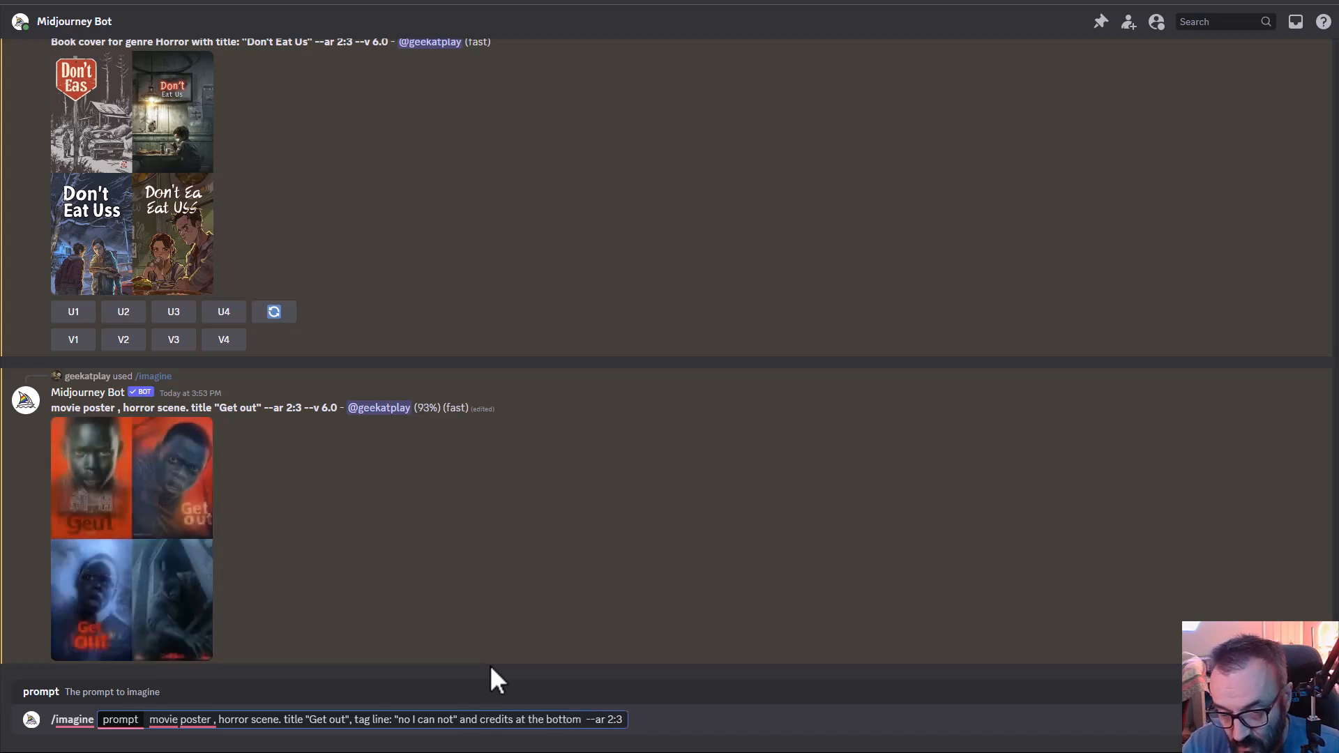
key("Return")
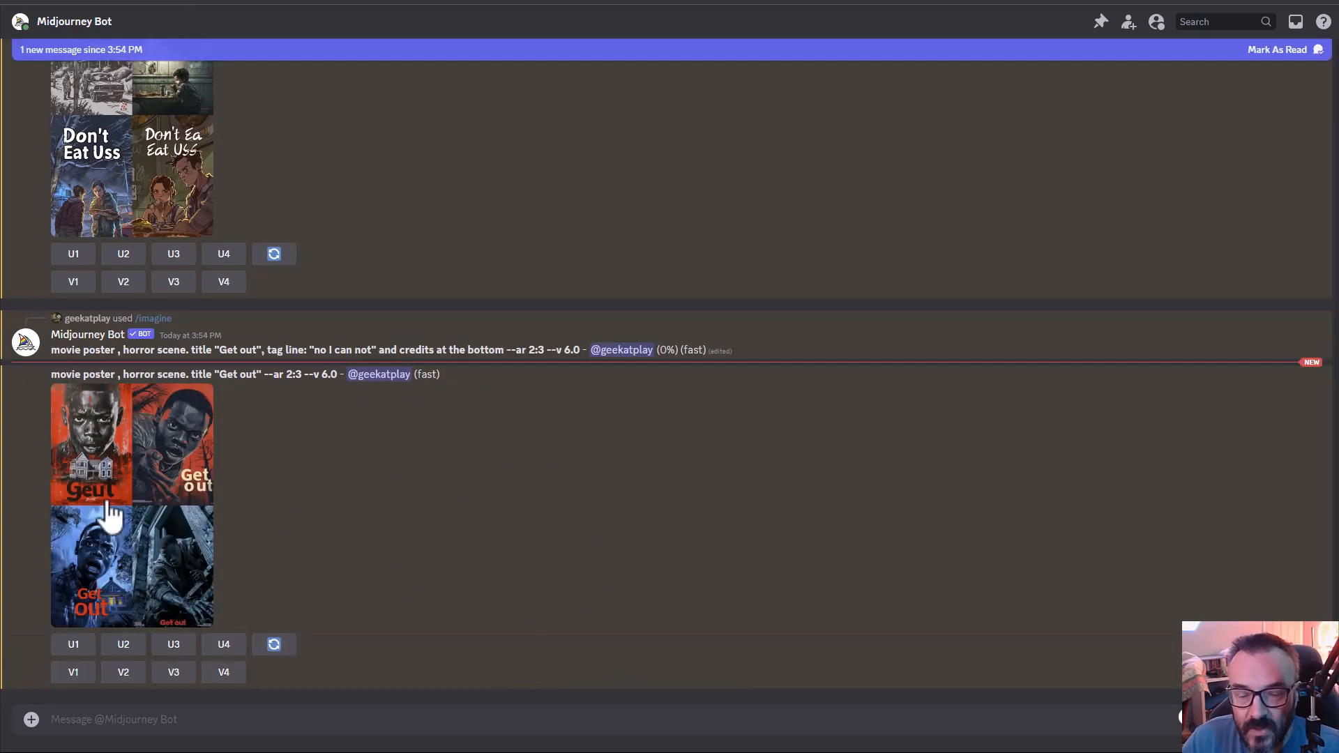
- Examine both "Get out" movie poster grids enlarged, first the title-only version and then the one with tag line and credits
left_click(109, 505)
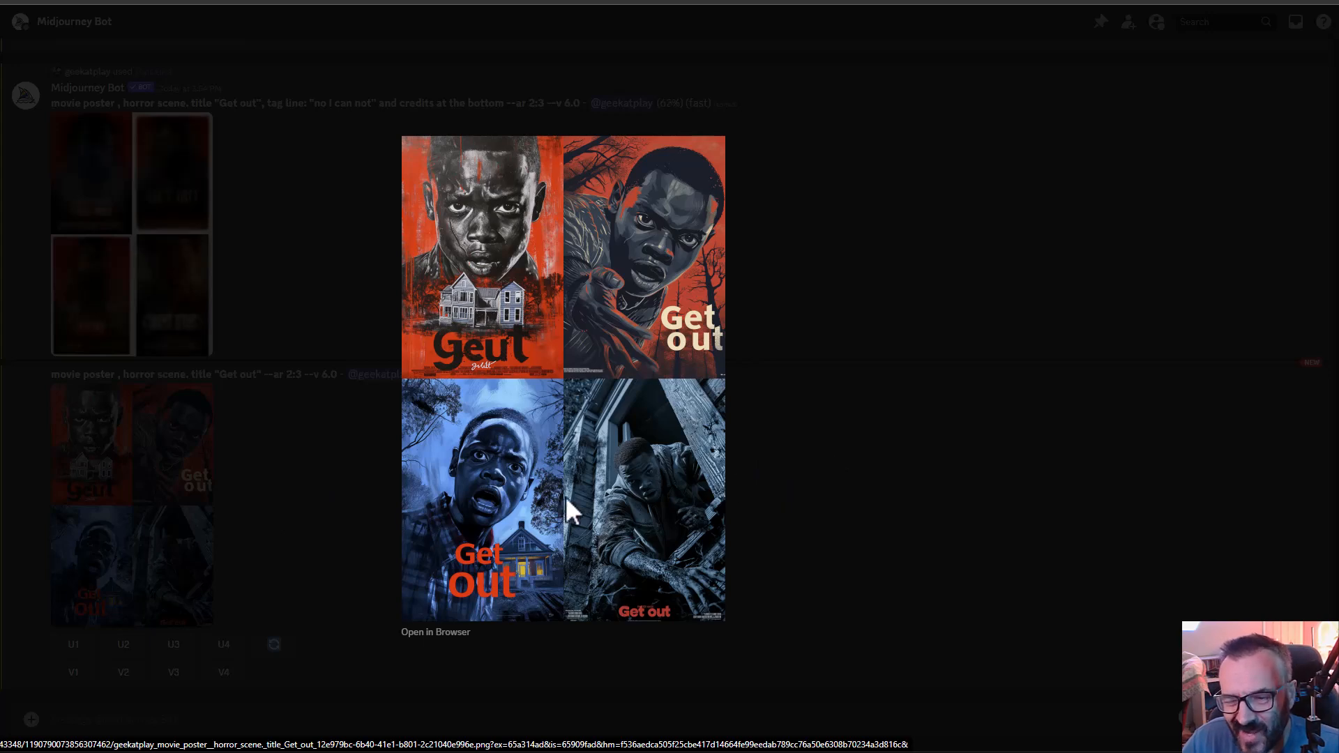
left_click(813, 525)
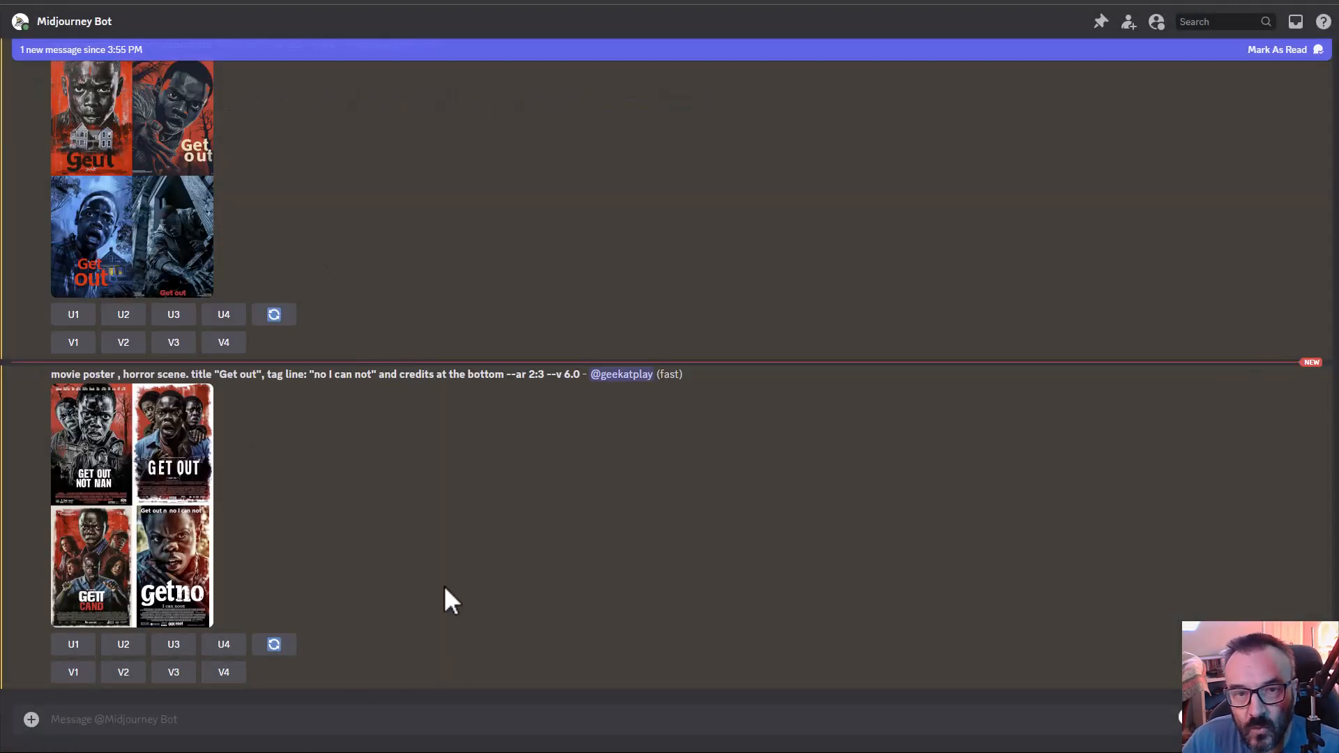
left_click(124, 513)
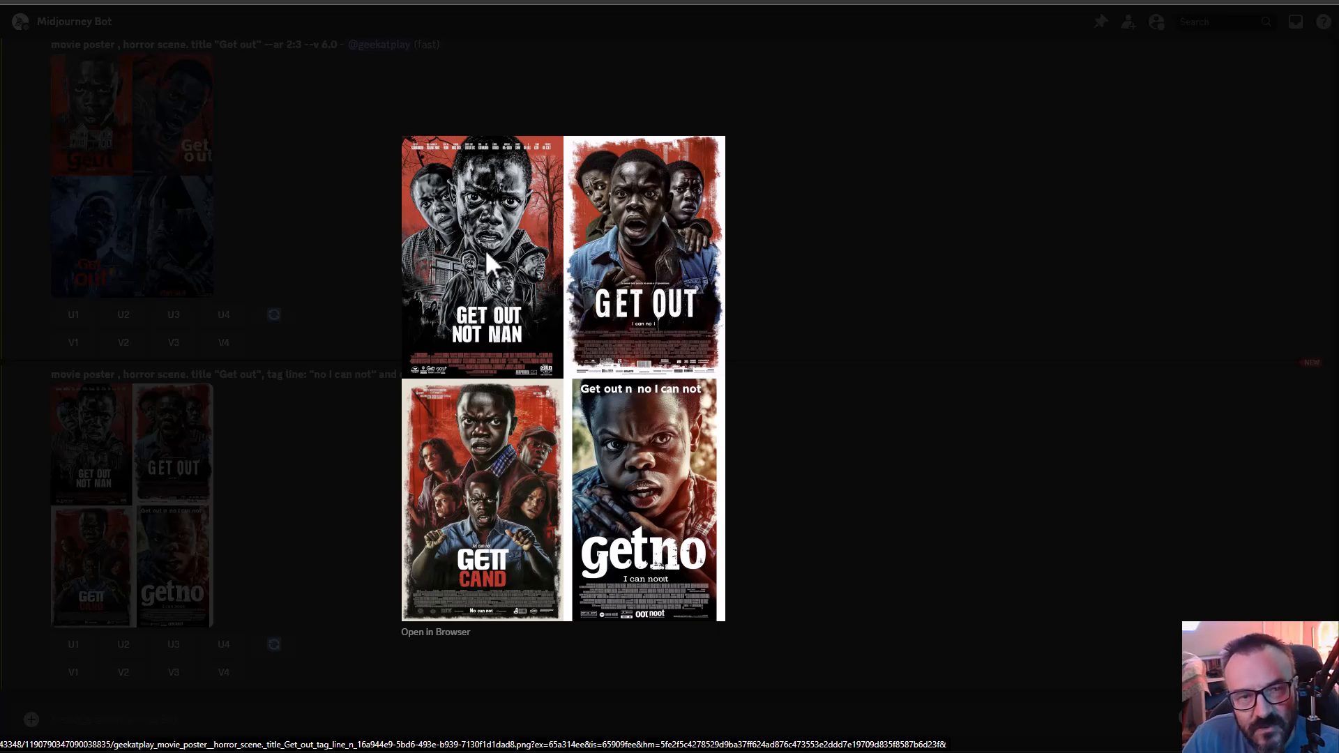
left_click(888, 391)
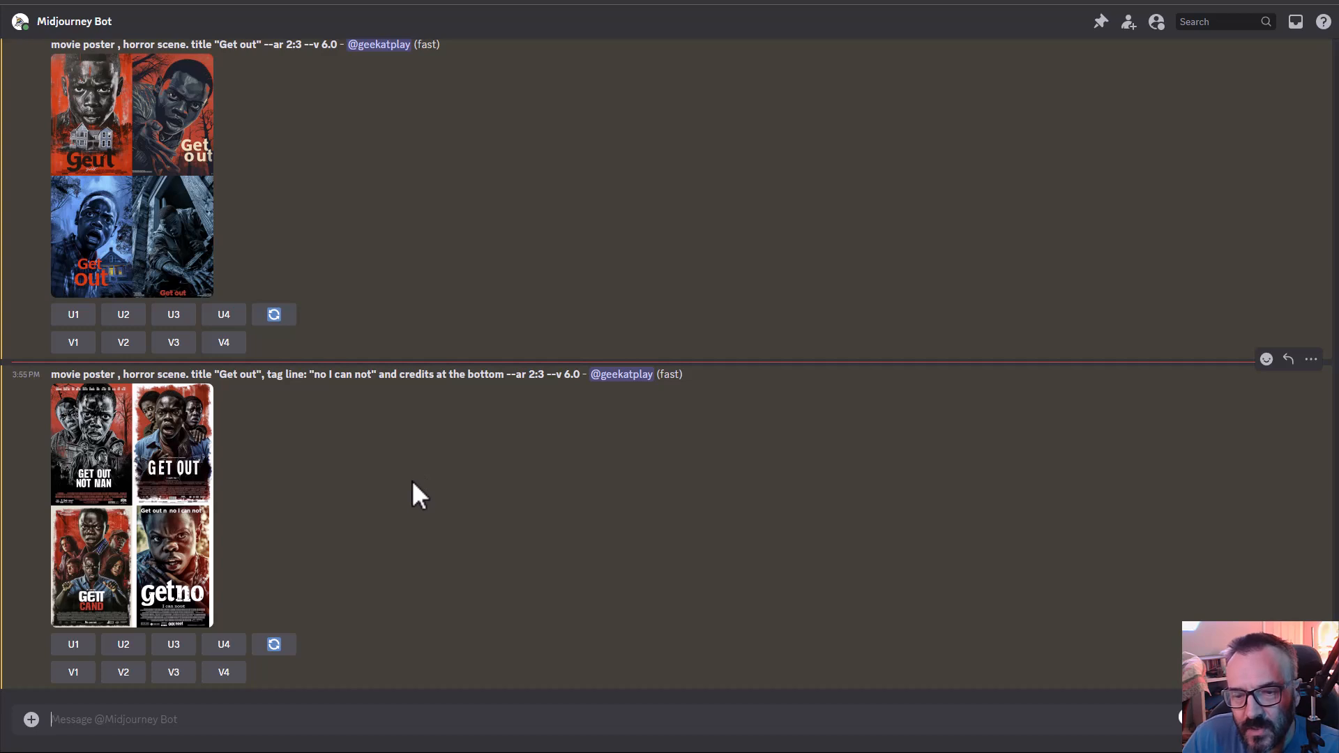